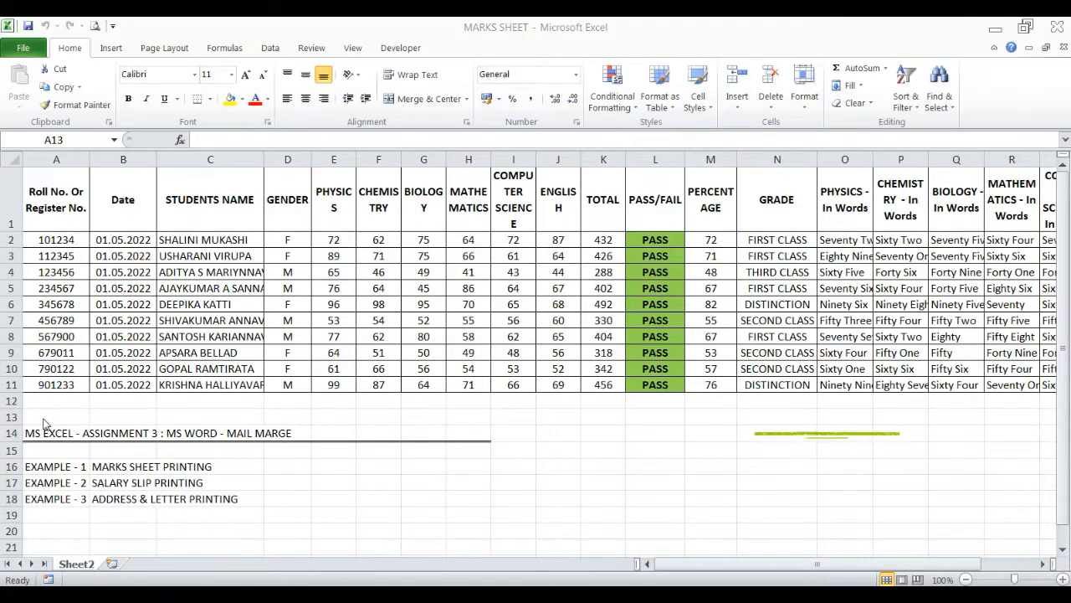
Step: Examine the marks sheet's column headers from Roll No. Or Register No. across to GRADE
click(41, 209)
click(40, 210)
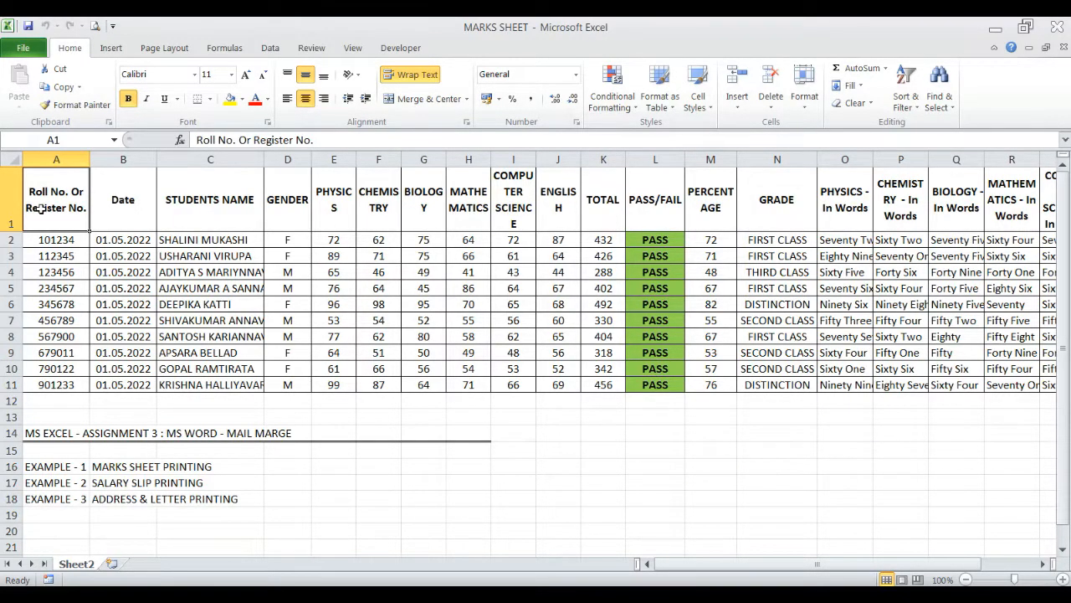
key(Right)
key(Right)
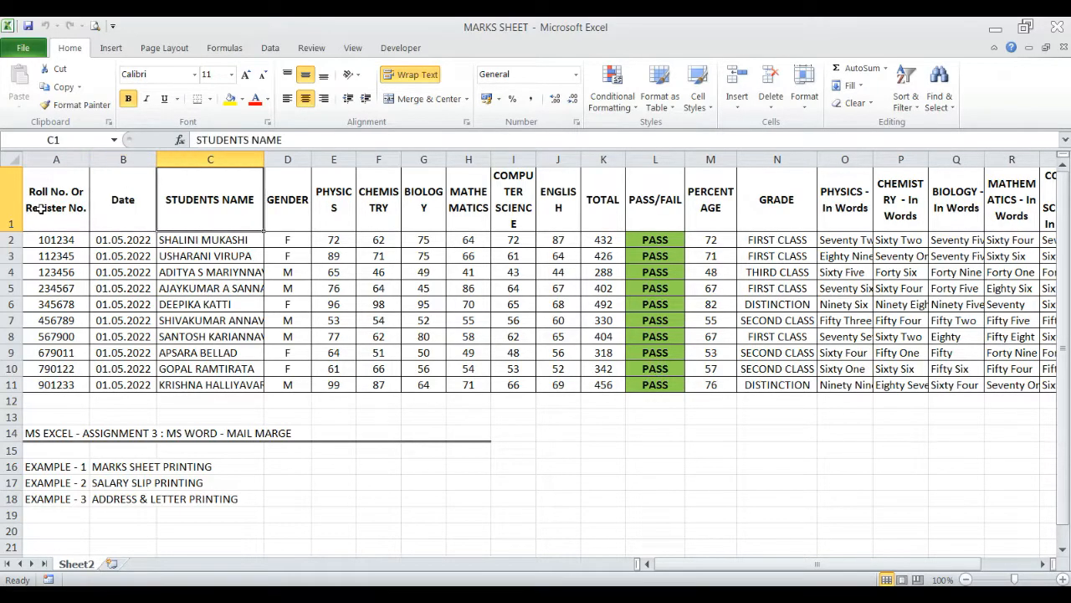
key(Right)
key(Right)
key(Right)
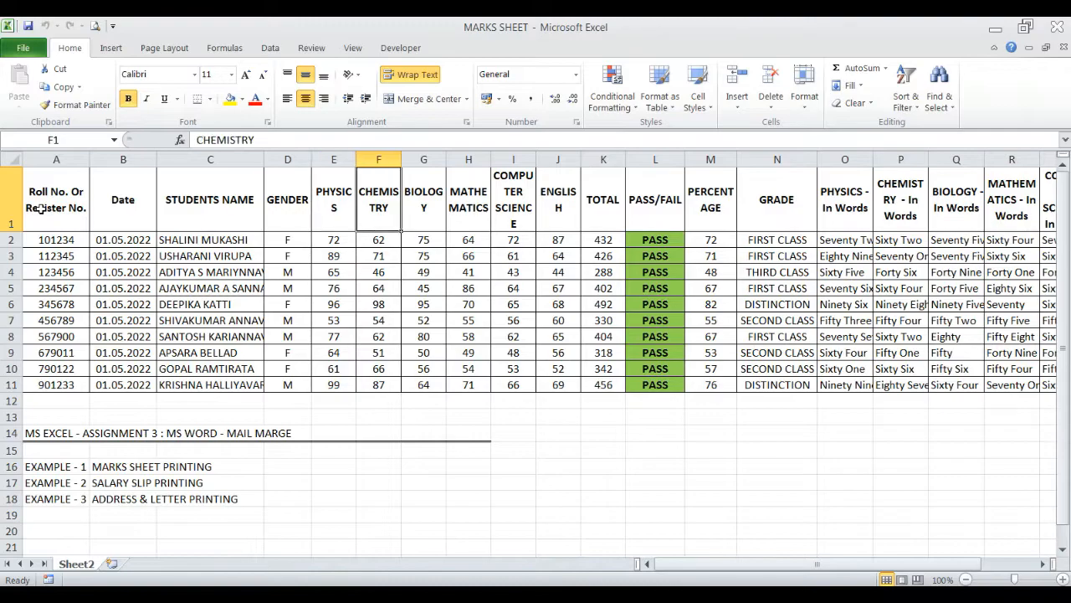
key(Right)
key(Right)
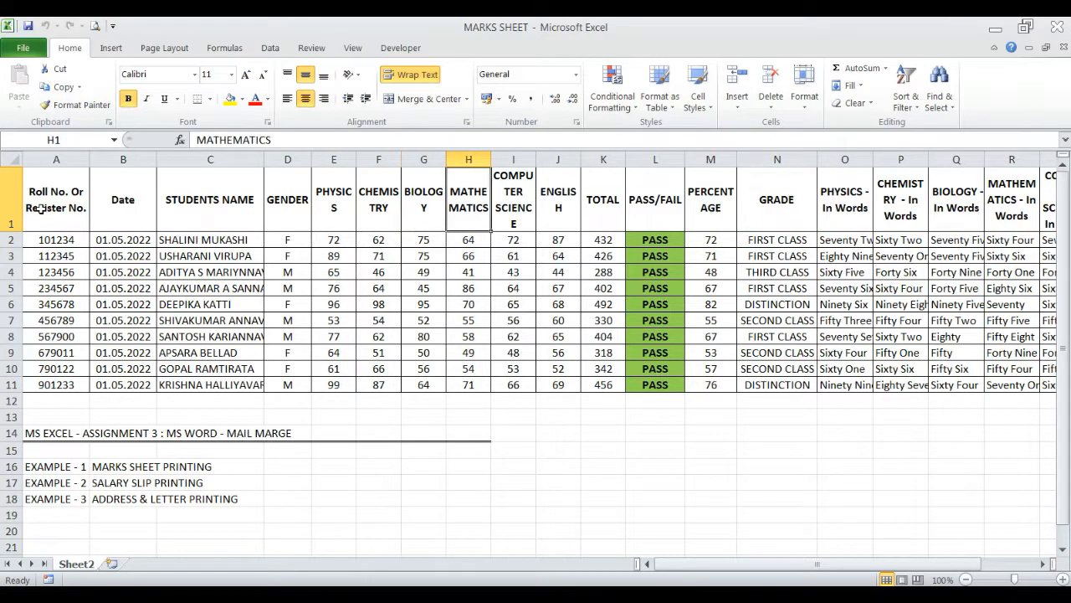
key(Right)
key(Right)
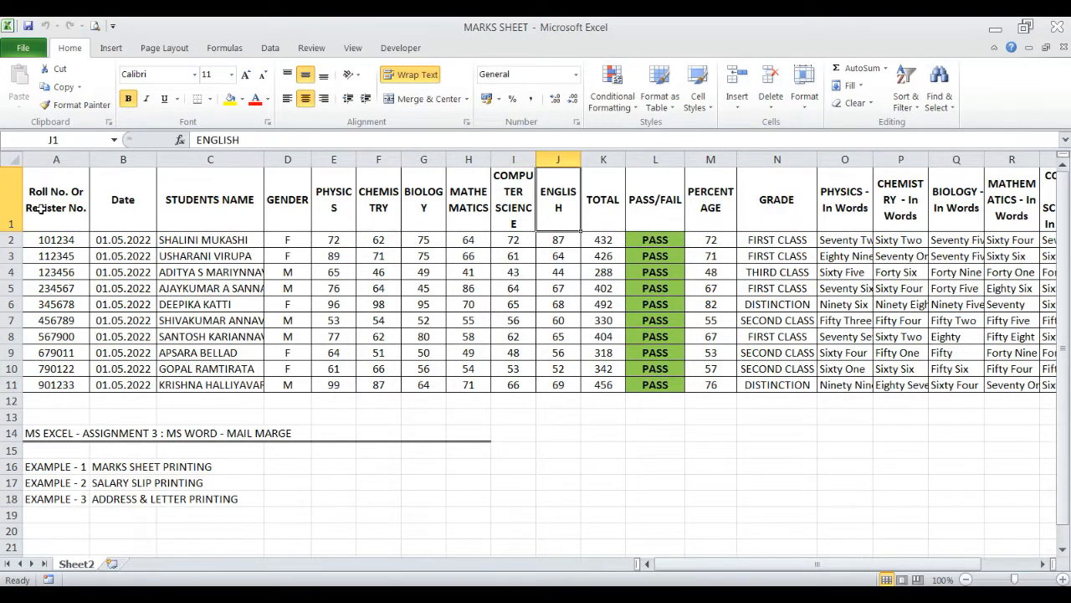
key(Right)
key(Right)
key(Right)
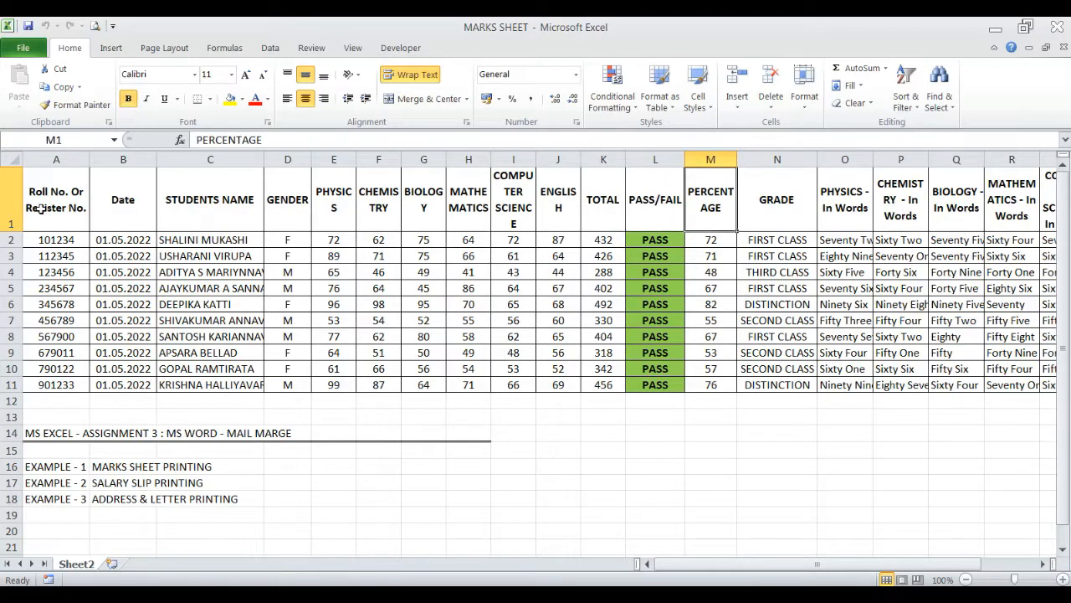
key(Right)
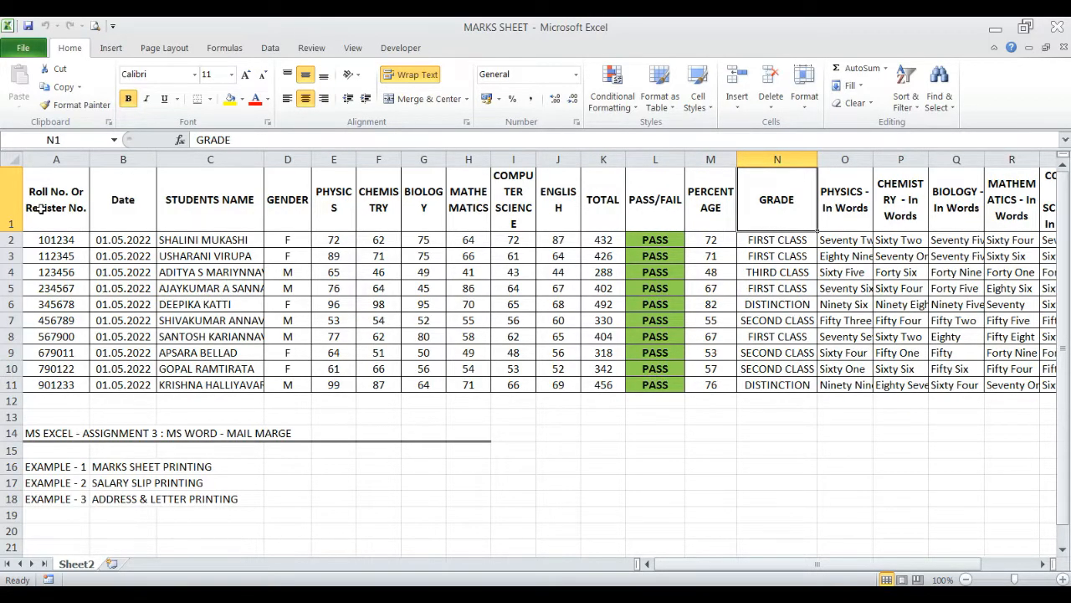
Step: Examine the grade formula and the In Words columns up to TOTAL - In Words, returning to the start of the sheet
key(Down)
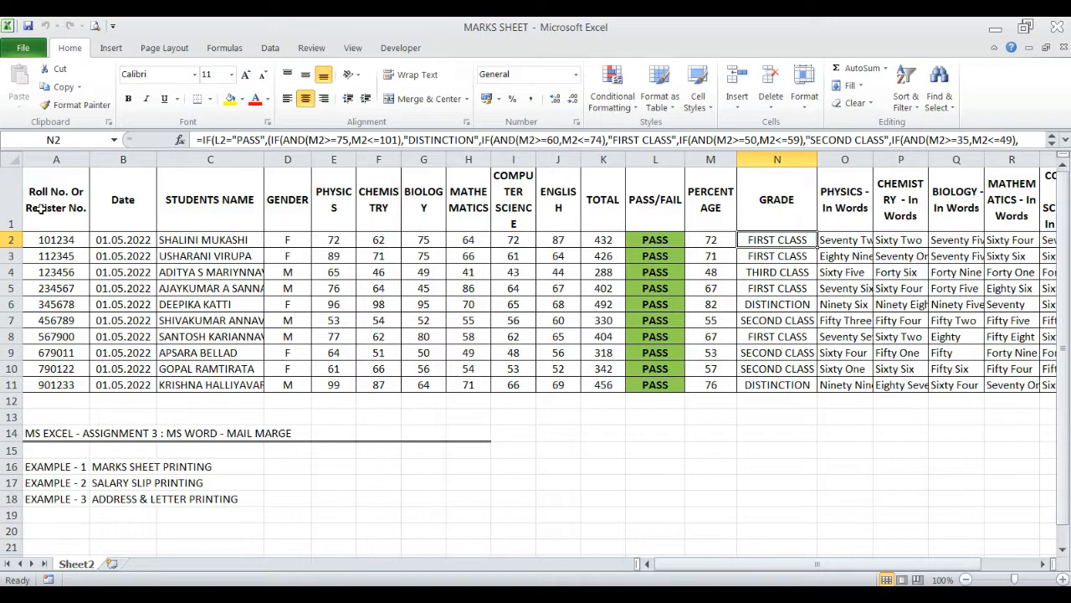
key(Up)
key(Right)
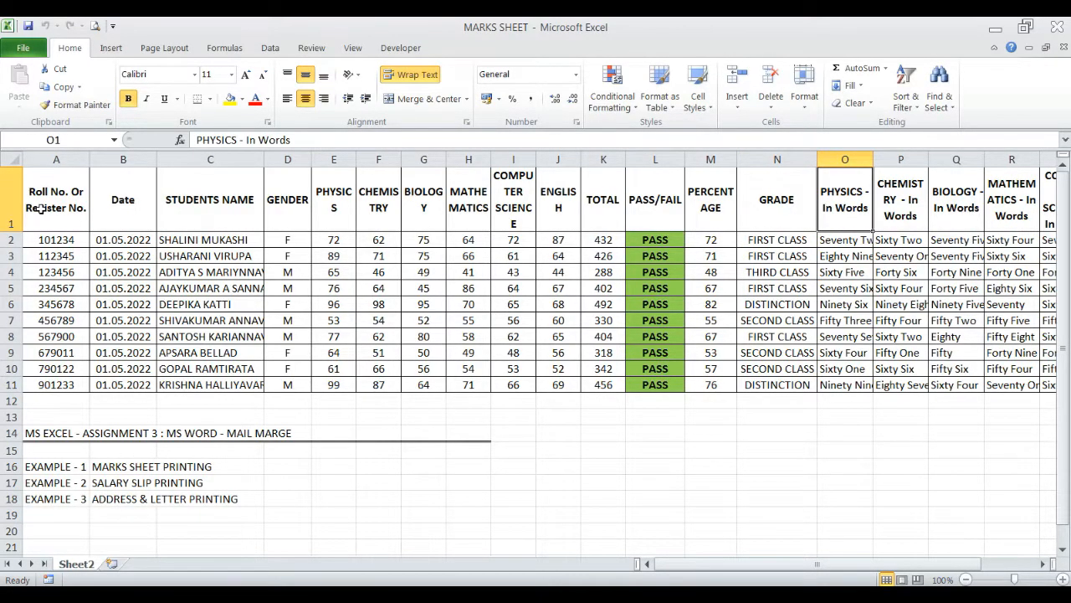
key(Down)
key(Up)
key(Right)
key(Right)
key(Right)
key(Right)
key(Right)
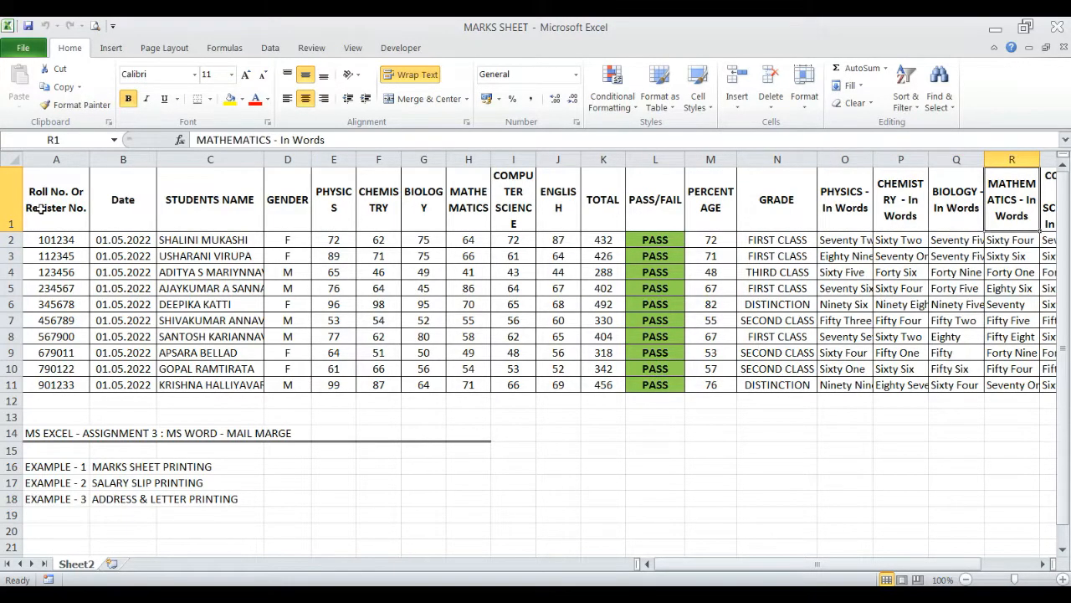
key(Right)
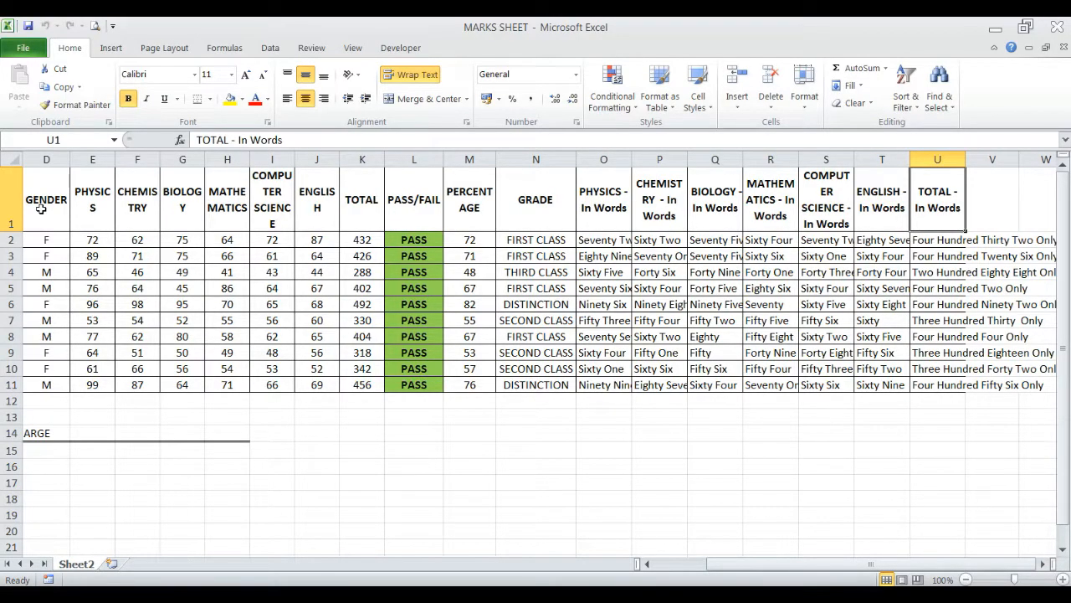
key(ctrl+Home)
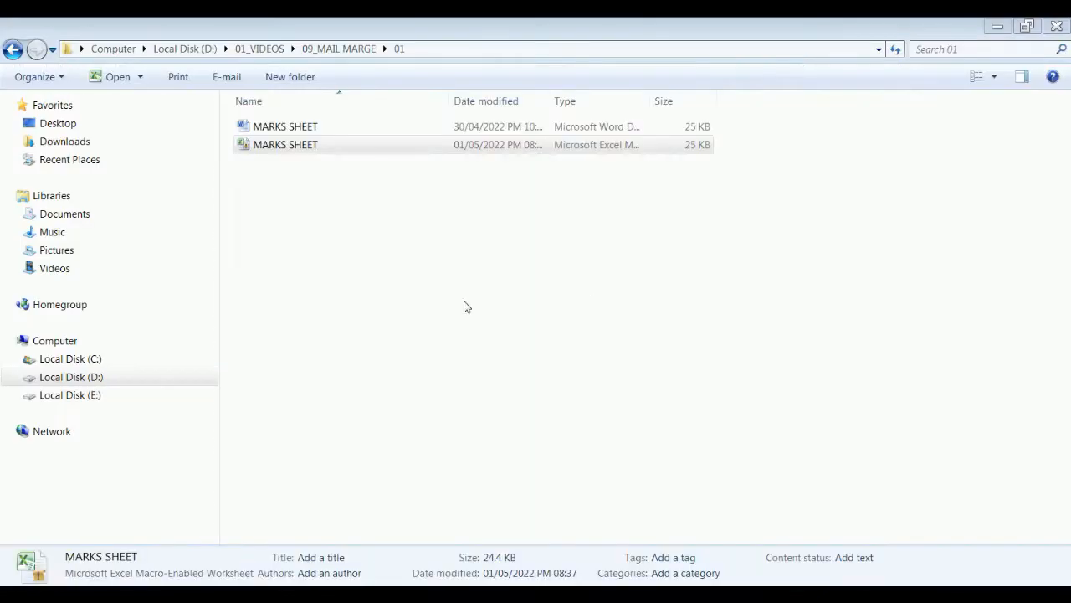
Step: Open the MARKS SHEET Word document and, from its empty Students Name cell, start a step-by-step letters merge using the current document
click(295, 134)
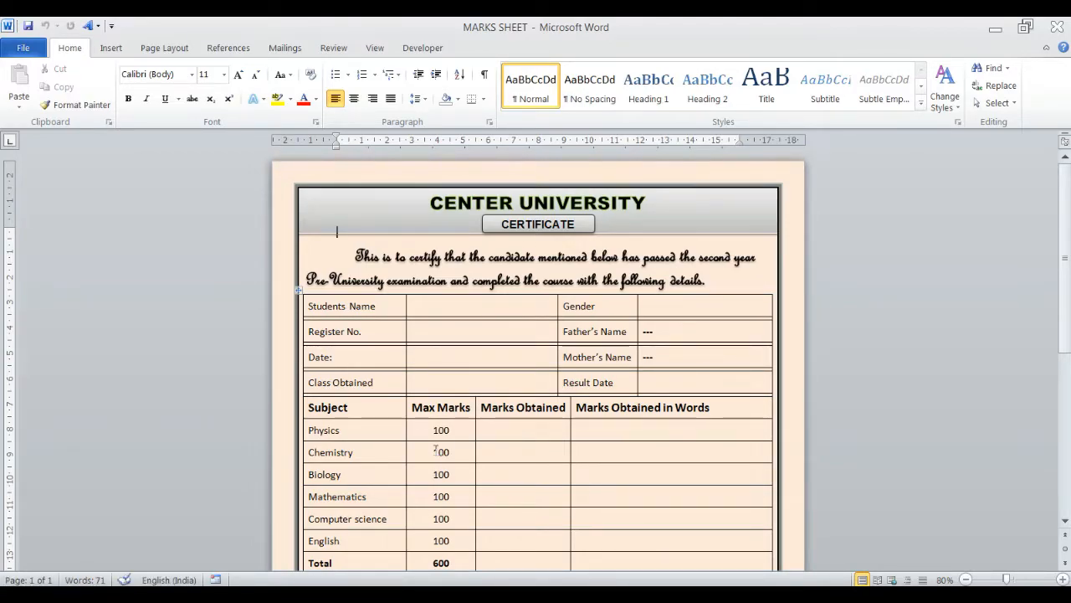
click(447, 308)
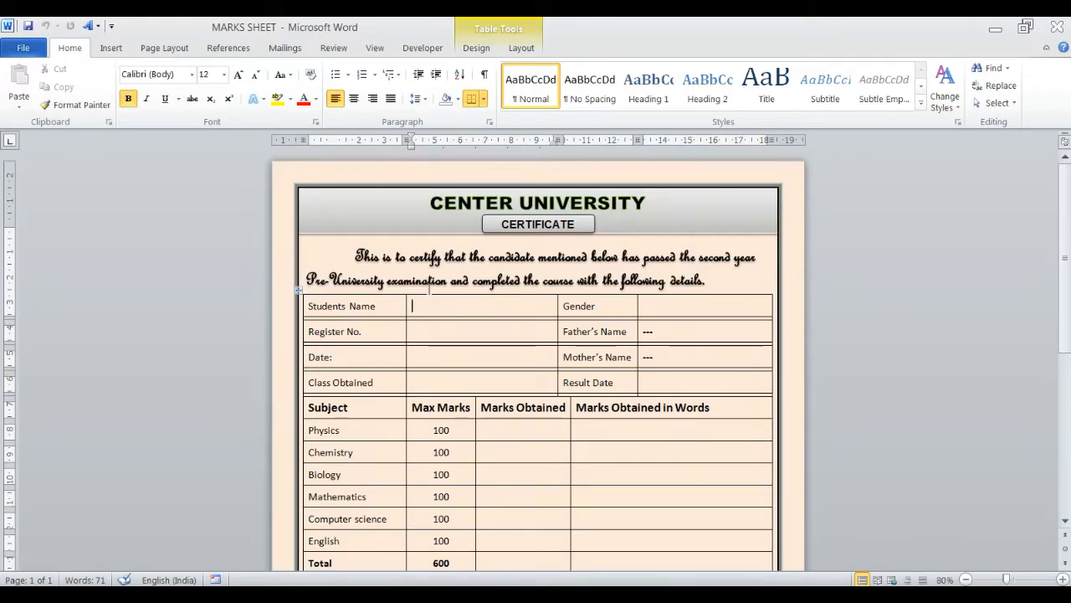
click(285, 48)
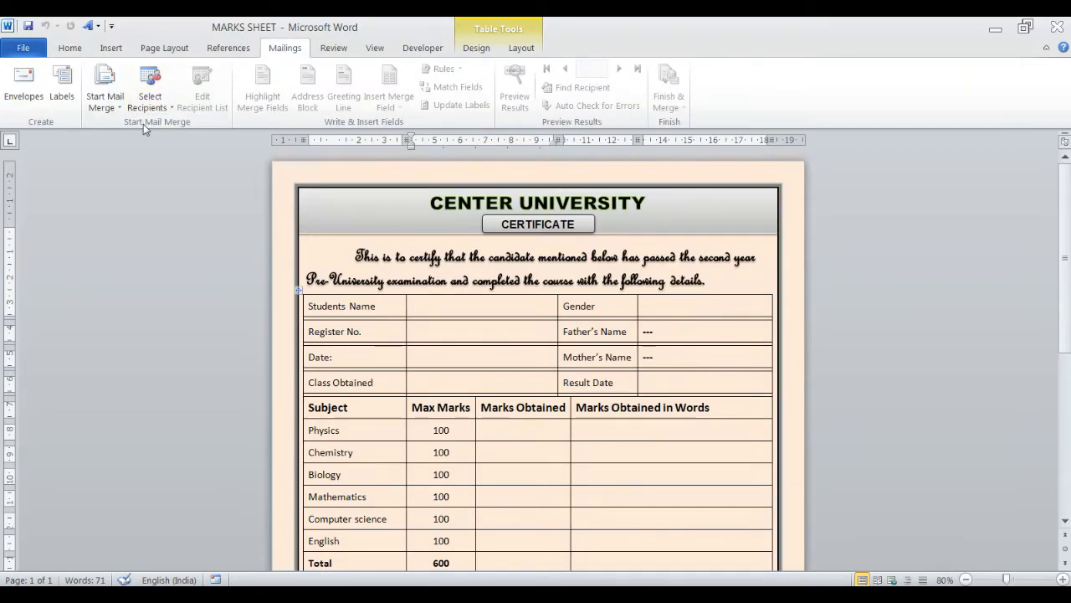
click(105, 100)
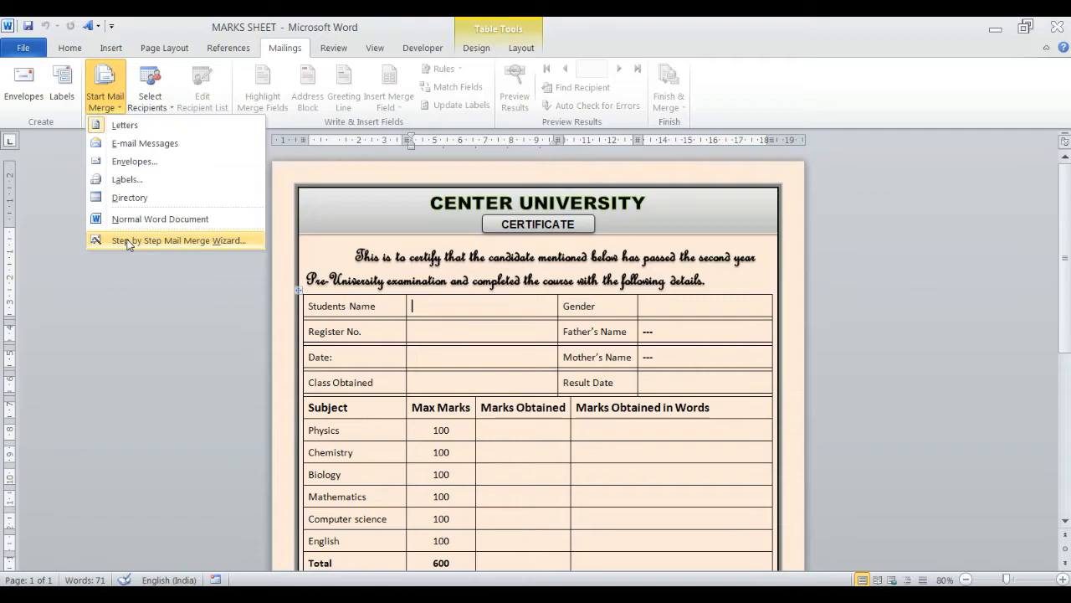
click(190, 241)
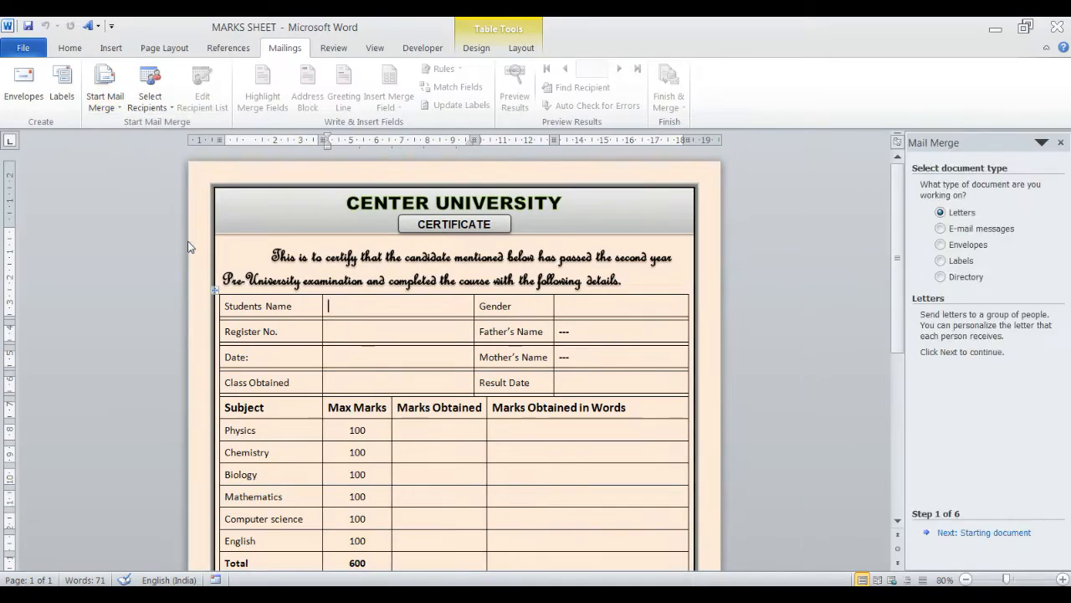
click(956, 534)
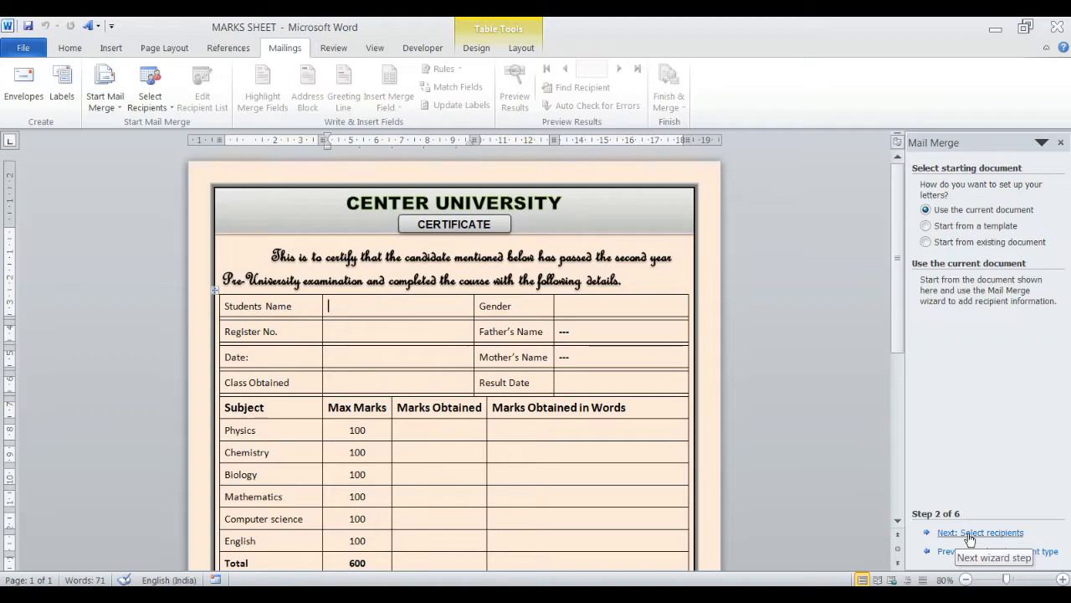
click(969, 533)
Step: Use Sheet2$ of the MARKS SHEET Excel workbook in D:\01_VIDEOS\09_MAIL MARGE\01 as the recipient list, keeping all recipients
click(966, 291)
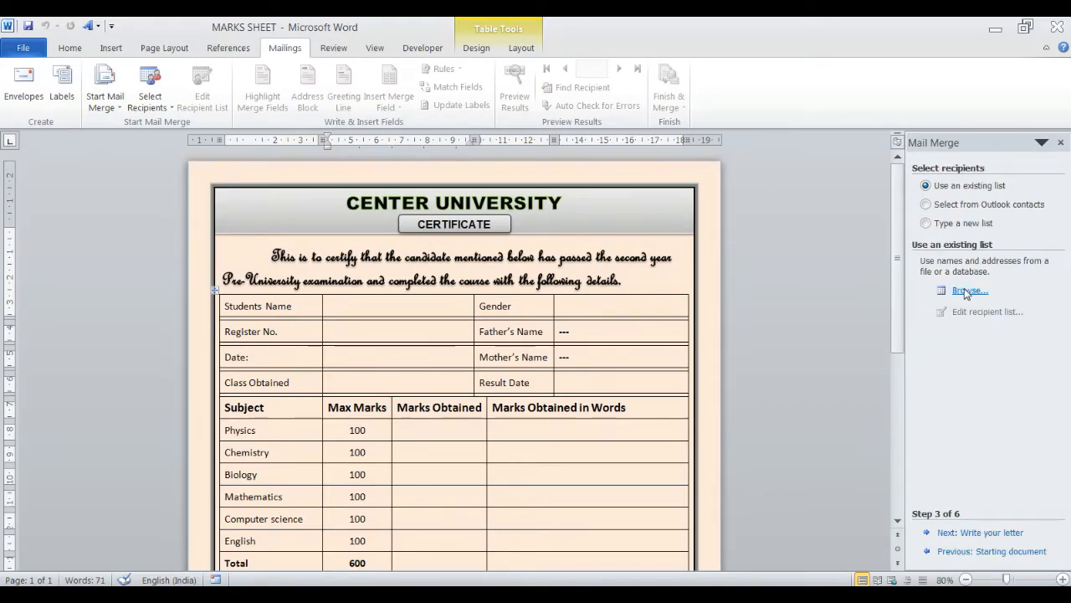
drag(235, 335, 236, 376)
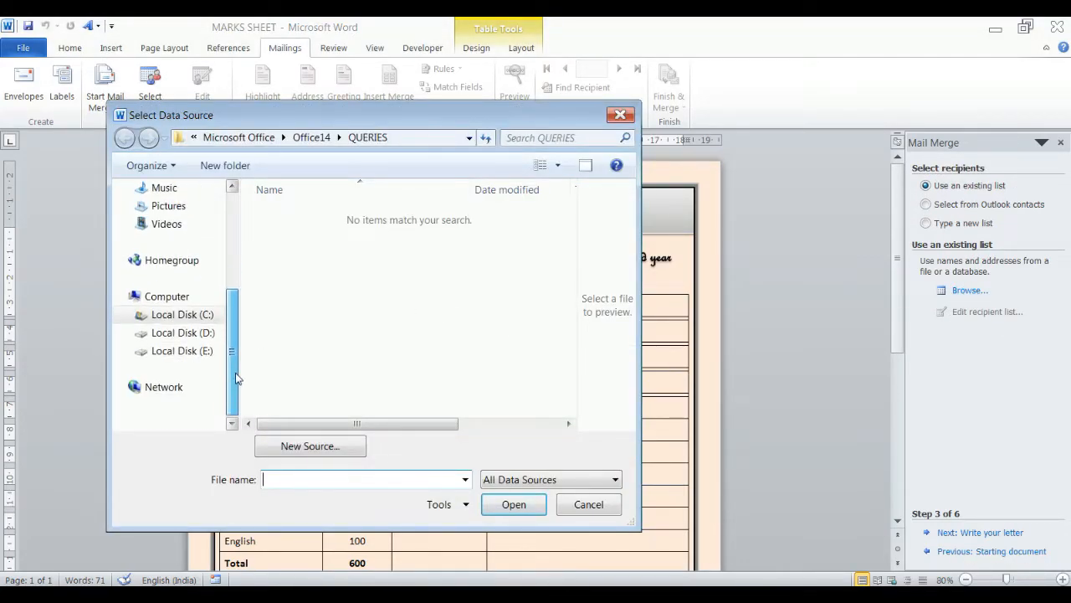
click(199, 333)
double_click(308, 216)
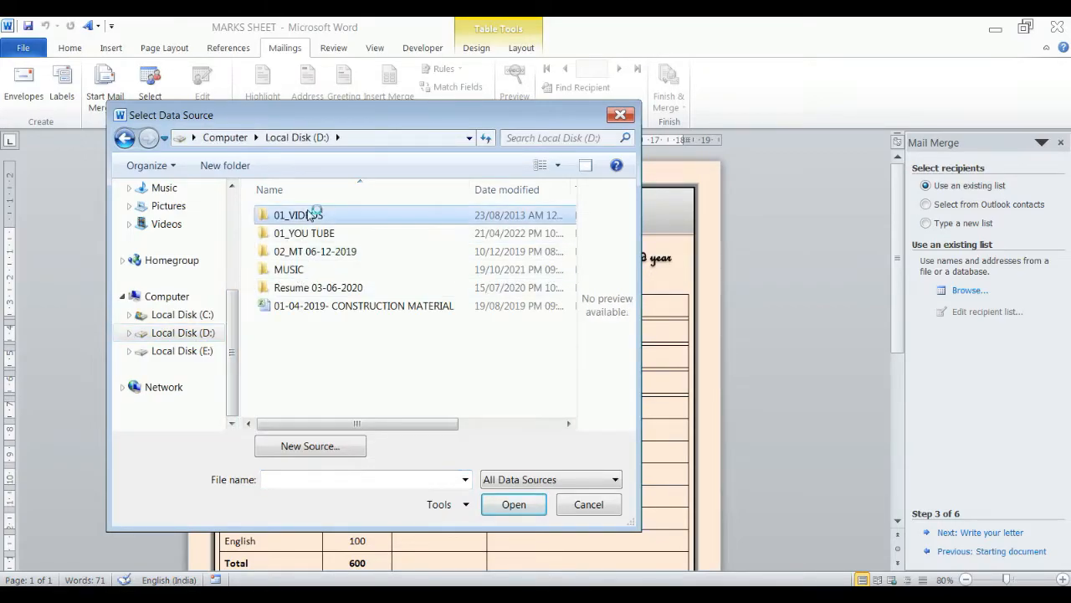
scroll(417, 364, down, 2)
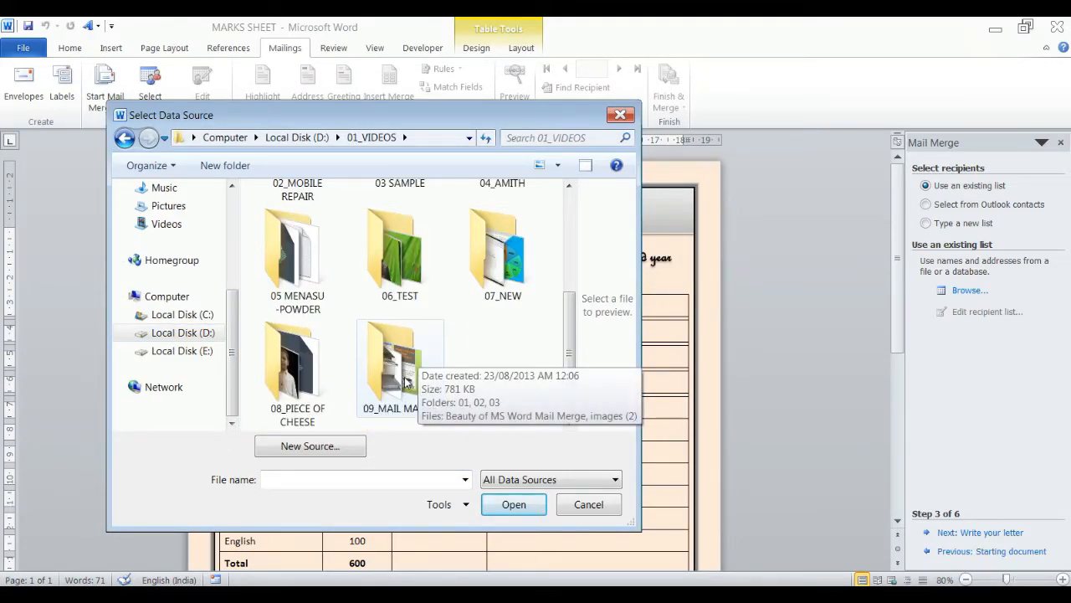
double_click(406, 383)
double_click(283, 214)
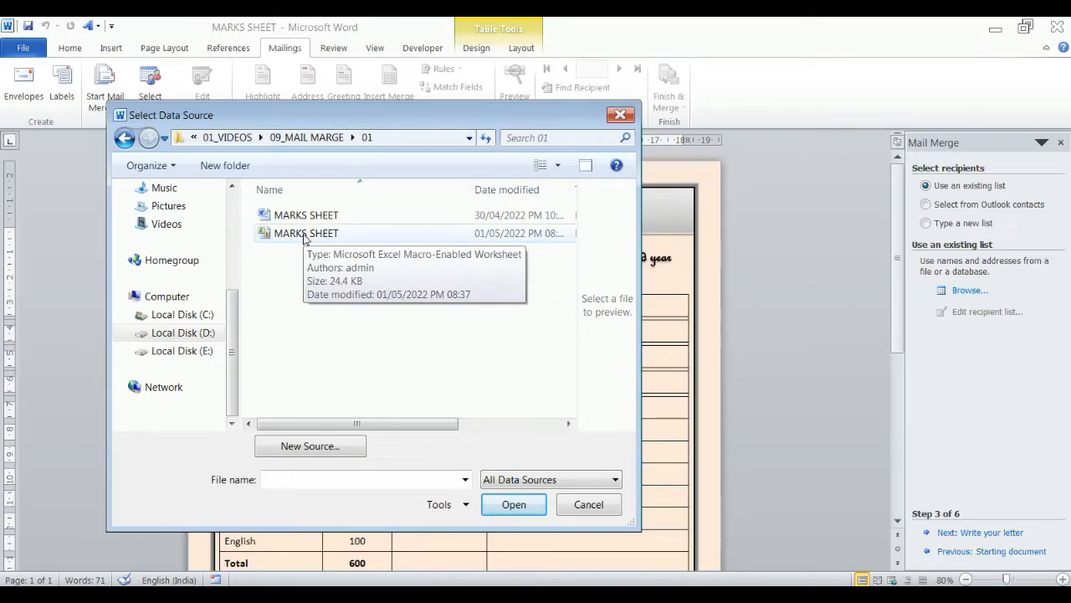
double_click(305, 234)
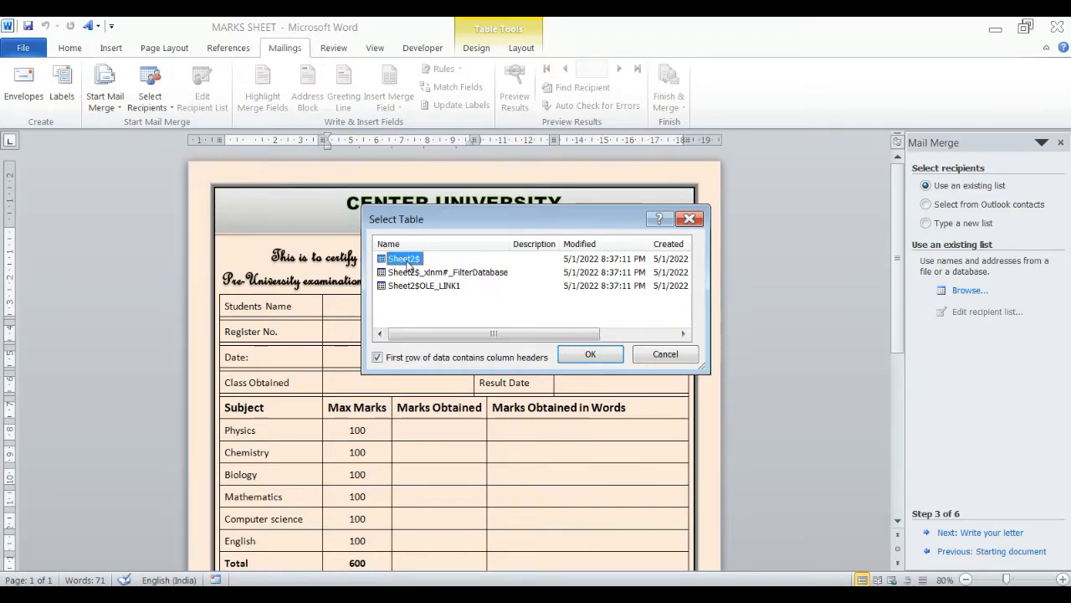
click(591, 355)
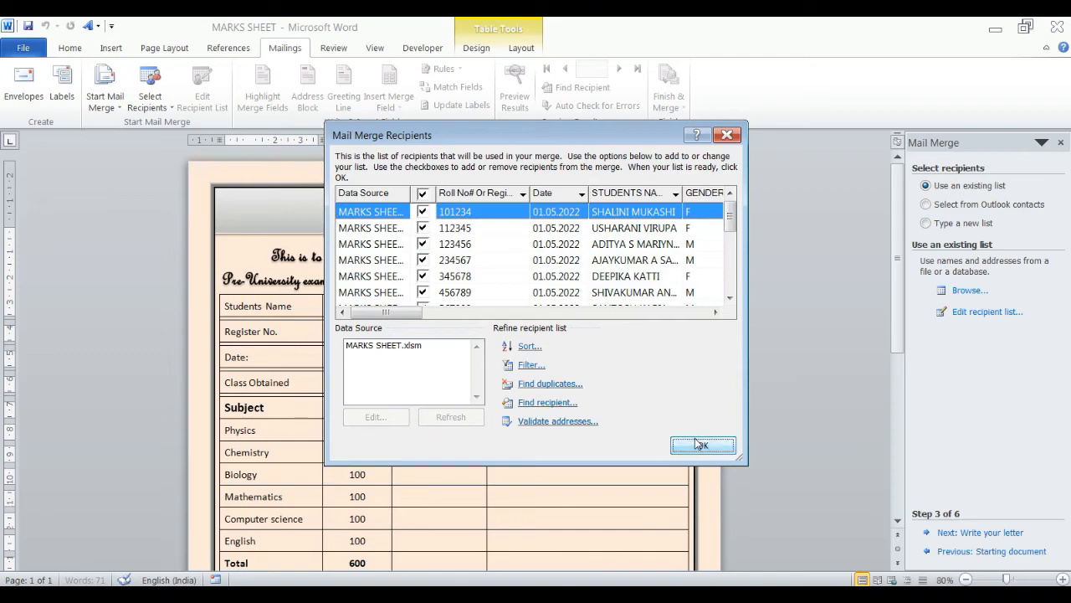
click(701, 444)
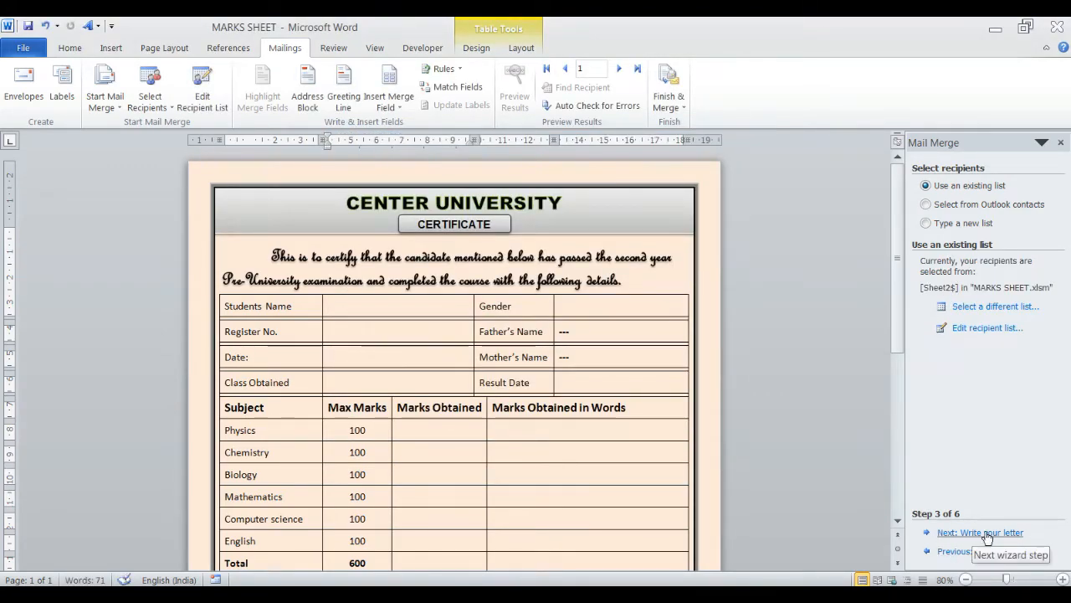
Step: Advance the mail merge wizard through its remaining stages to Complete the merge and close it
click(985, 533)
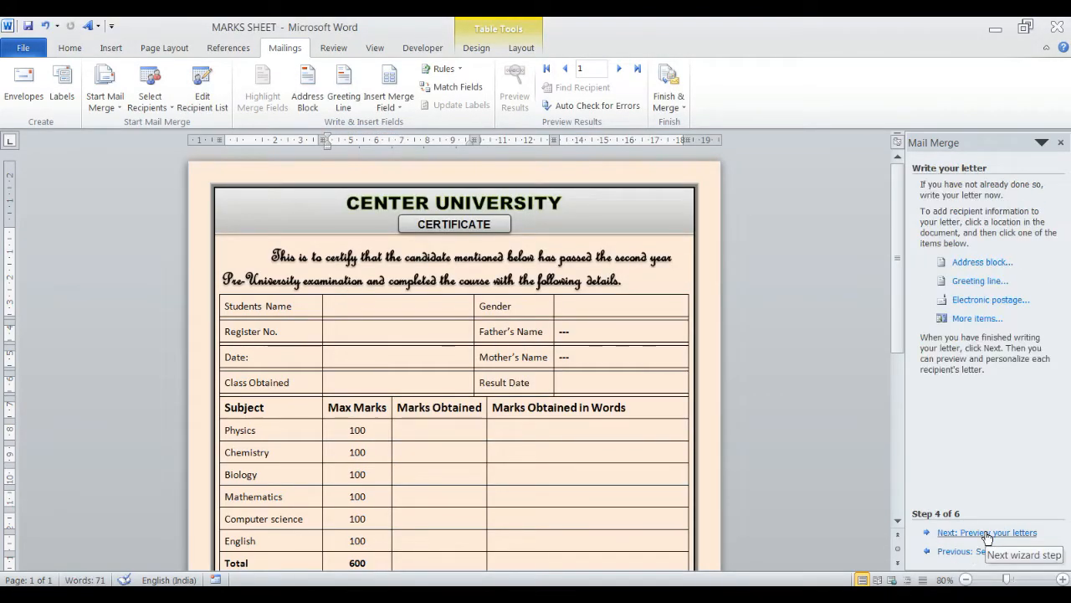
click(988, 533)
click(988, 533)
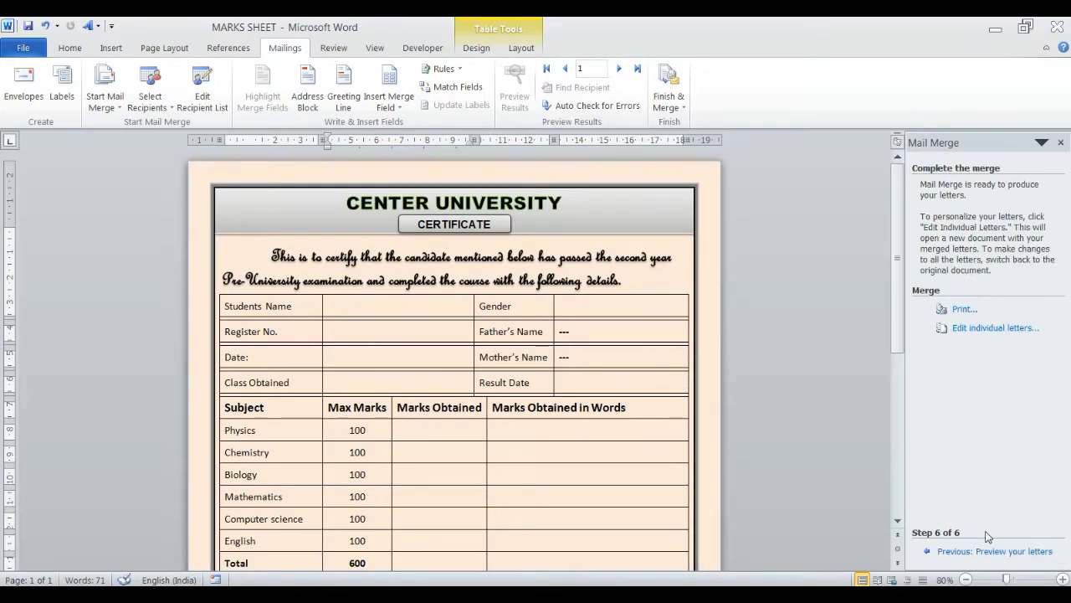
click(1062, 144)
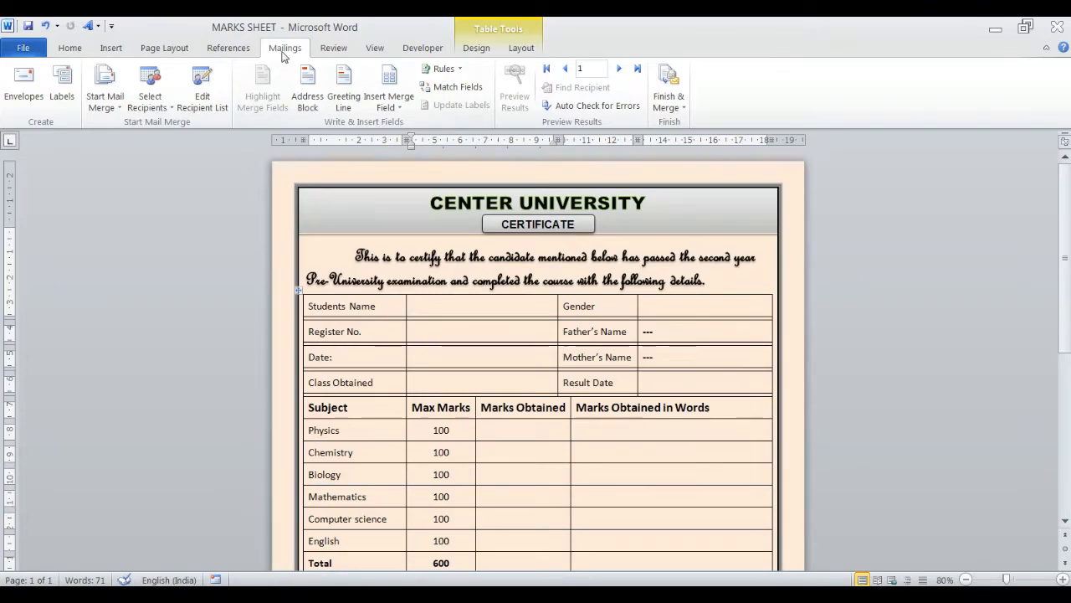
Step: Insert the STUDENTS_NAME merge field in the Students Name cell and Roll_No_Or_Register_No in the Register No. cell
click(407, 108)
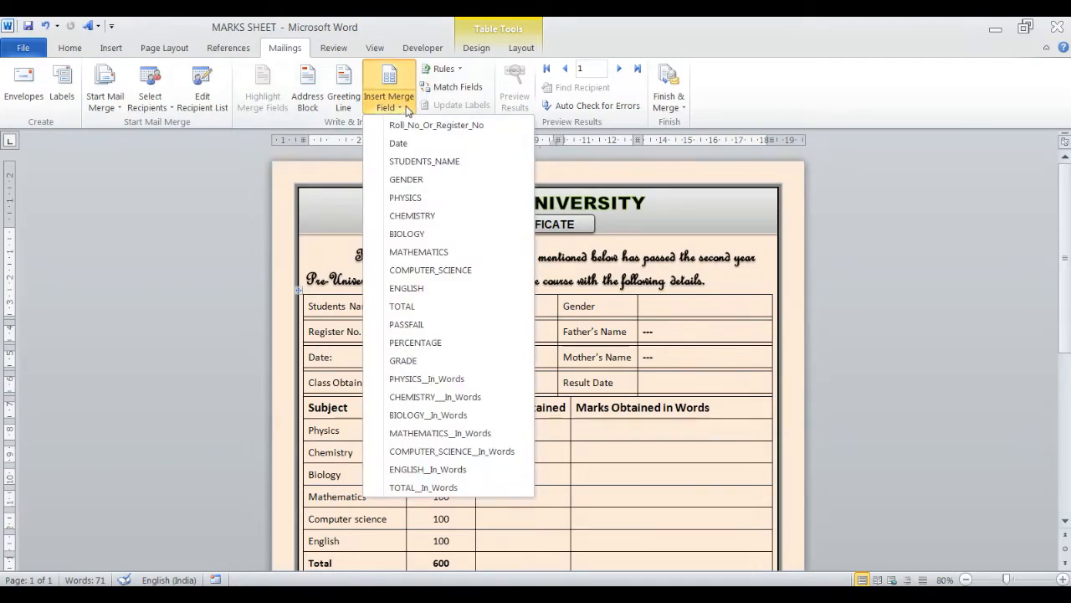
click(431, 162)
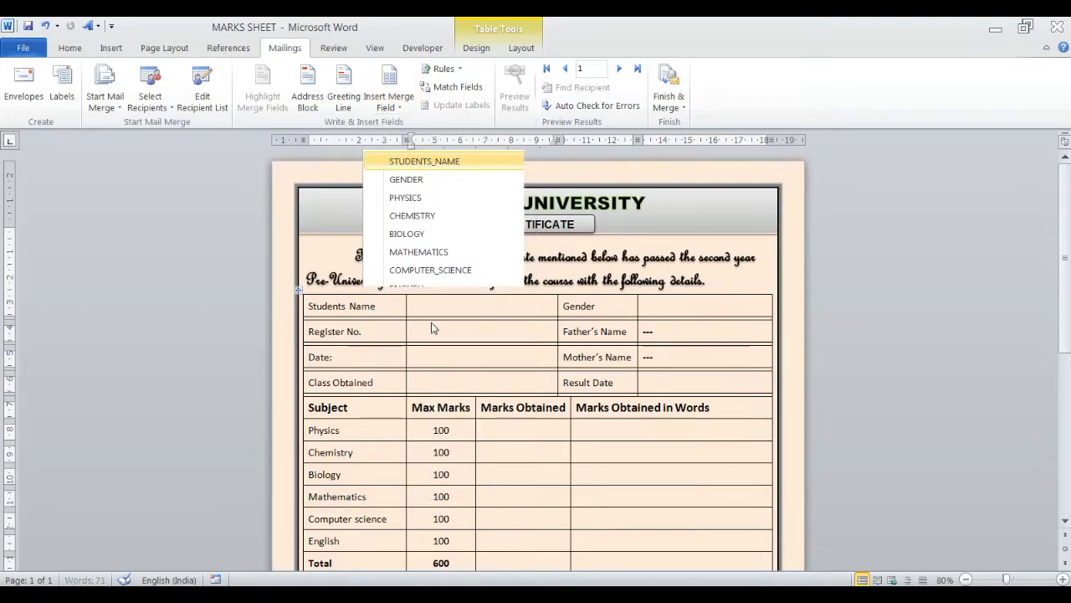
click(394, 101)
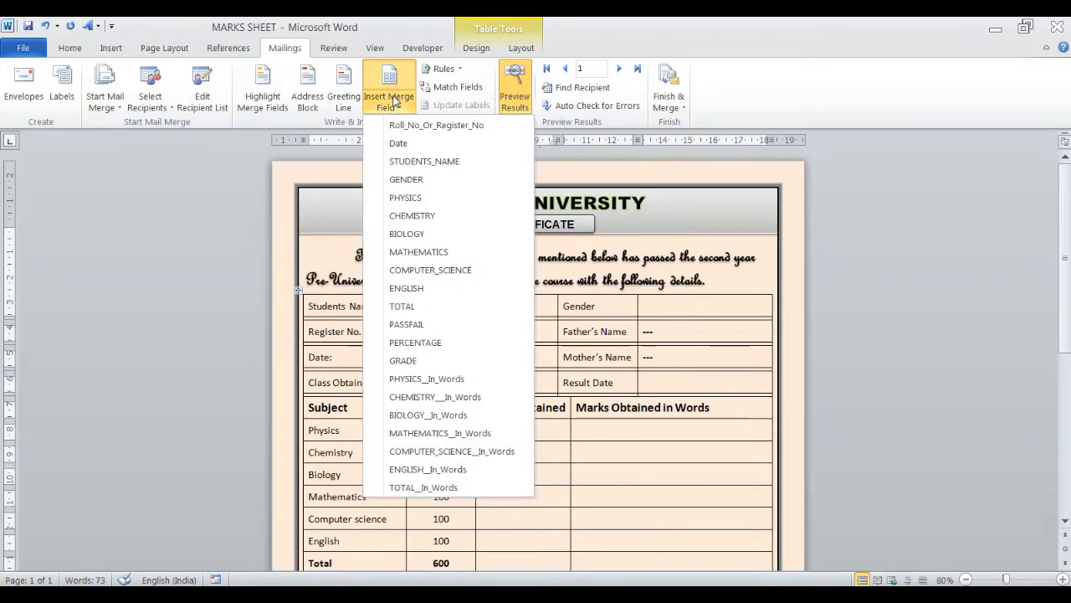
click(424, 128)
Step: Insert the Date merge field in the Date cell and the GRADE merge field in the Class Obtained cell
click(440, 356)
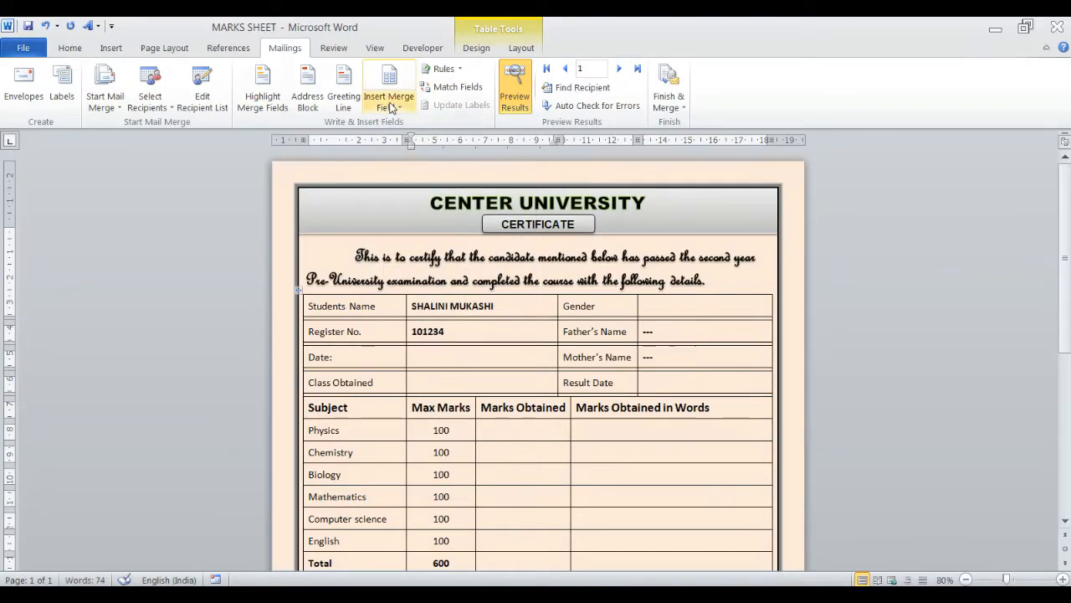
click(387, 101)
click(408, 144)
click(442, 381)
click(373, 103)
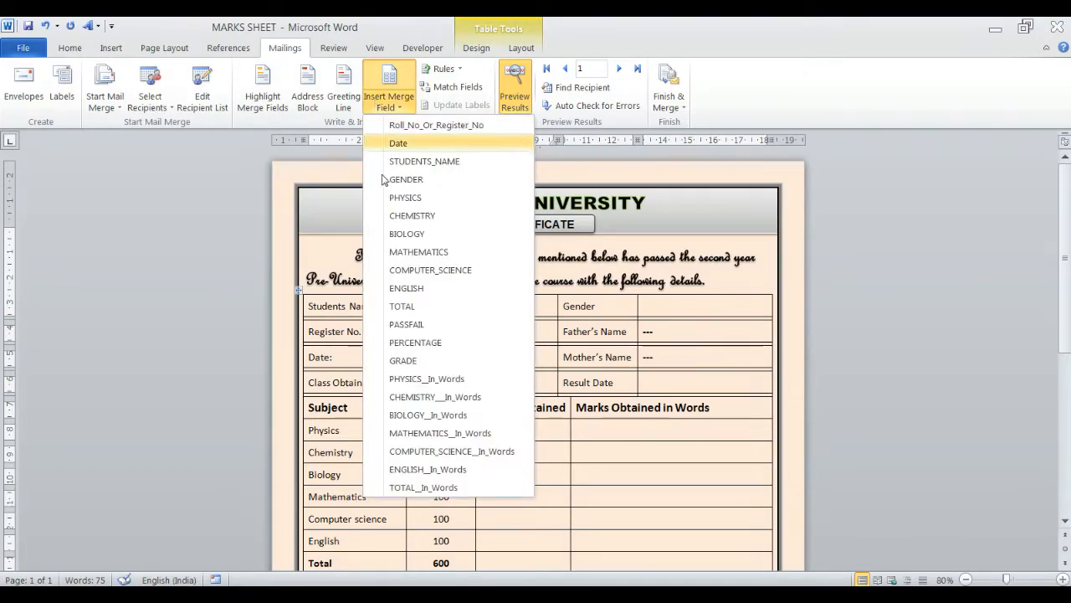
click(418, 361)
Step: Insert the GENDER merge field in the Gender cell and the Date merge field in the Result Date cell
click(670, 305)
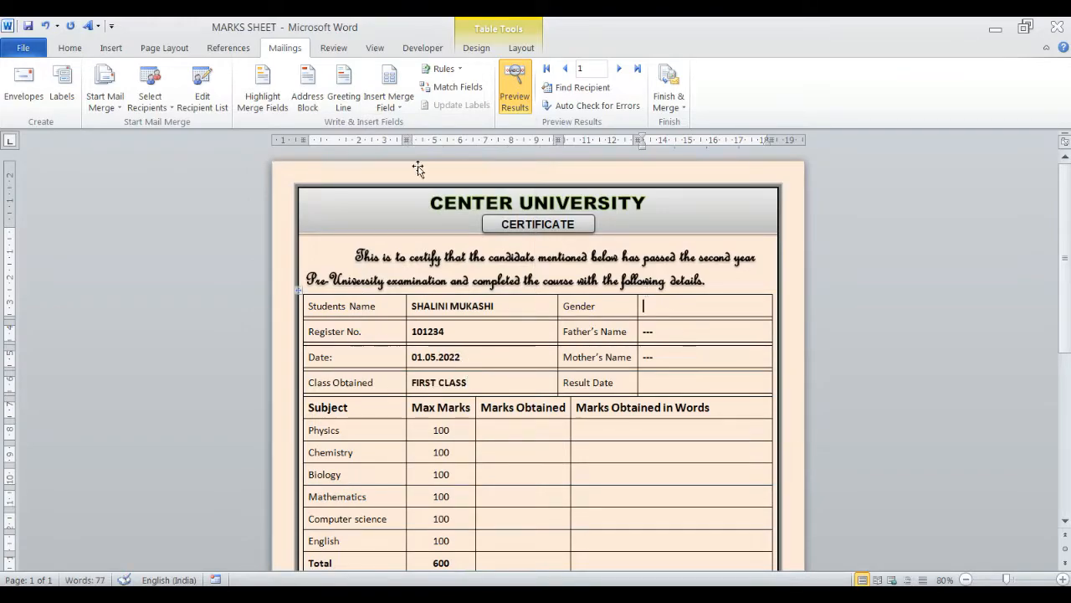
click(400, 107)
click(402, 179)
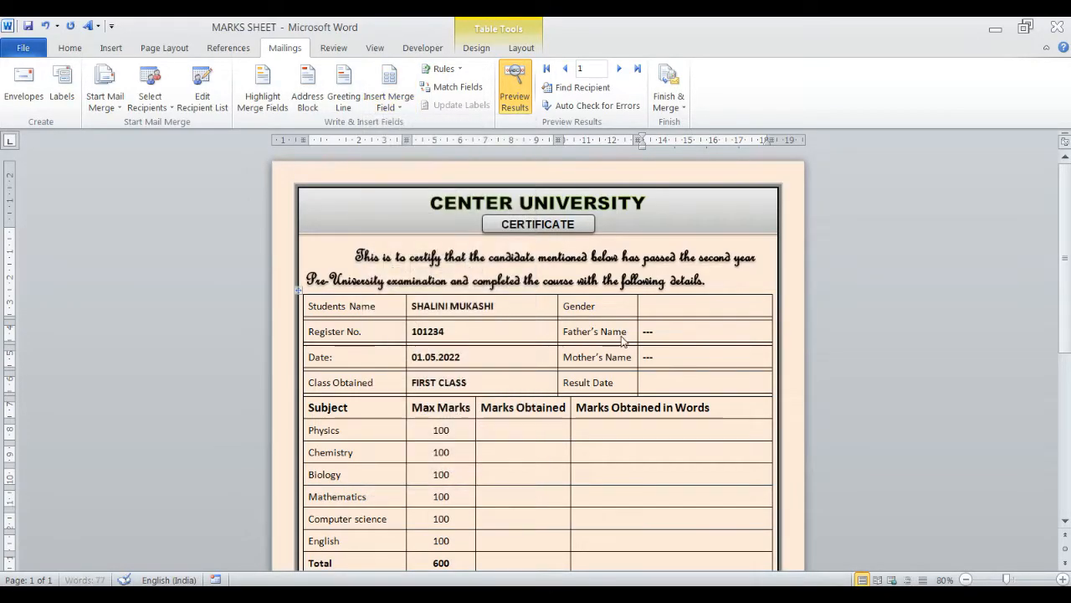
click(663, 388)
click(394, 103)
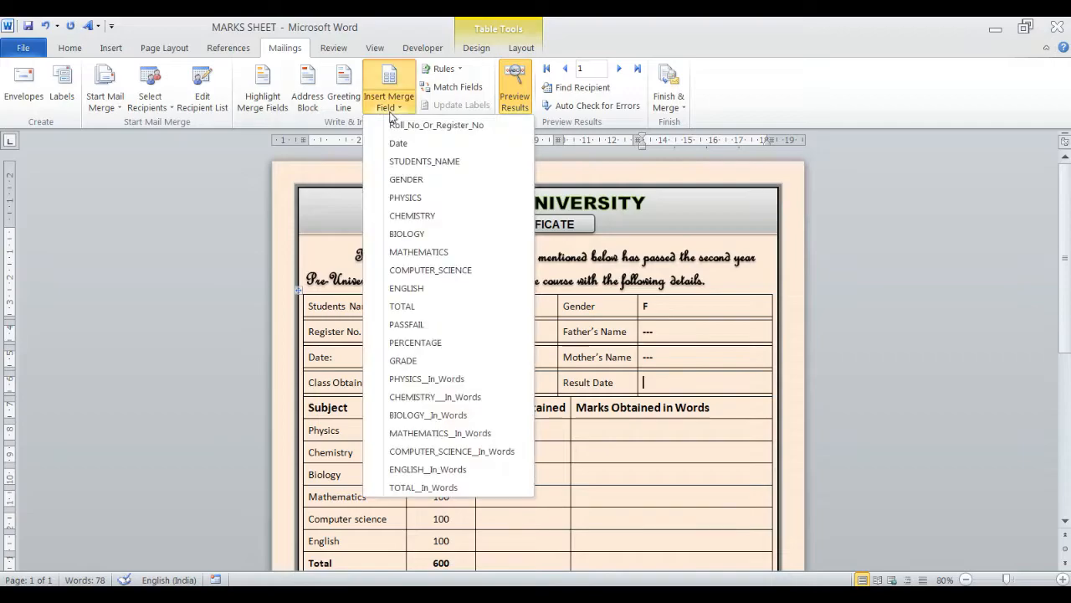
click(399, 144)
Step: Insert the PHYSICS, CHEMISTRY and BIOLOGY merge fields in the Marks Obtained cells of their subject rows
scroll(577, 417, down, 2)
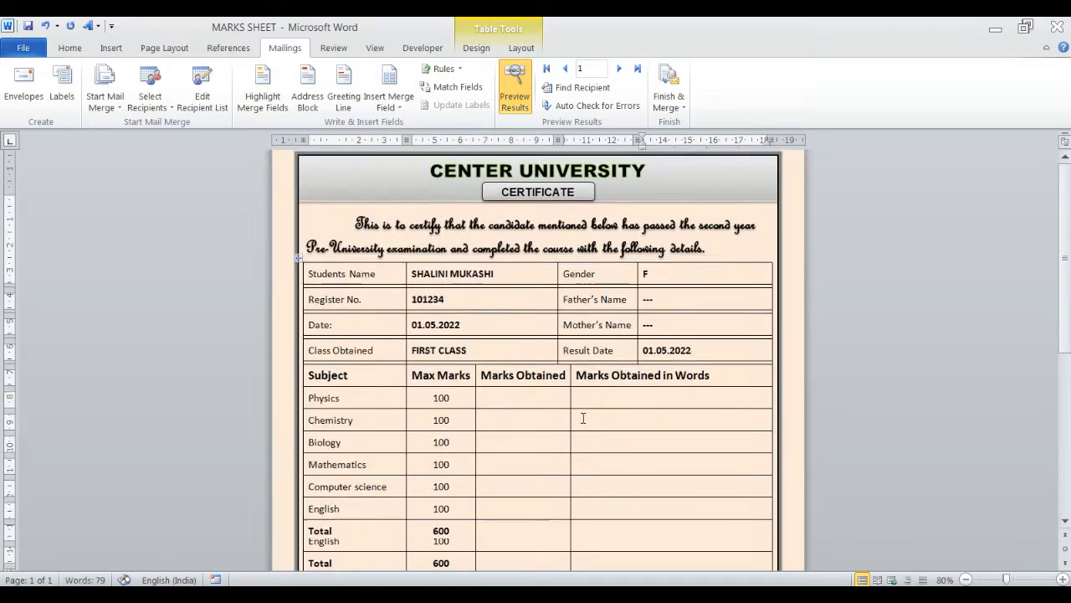
scroll(435, 365, down, 1)
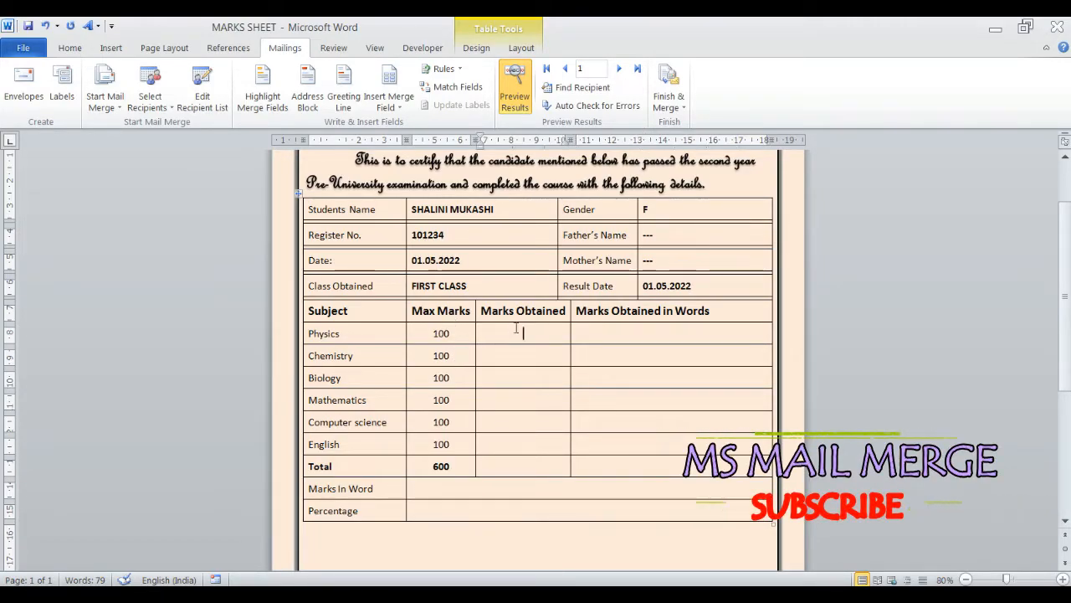
click(387, 107)
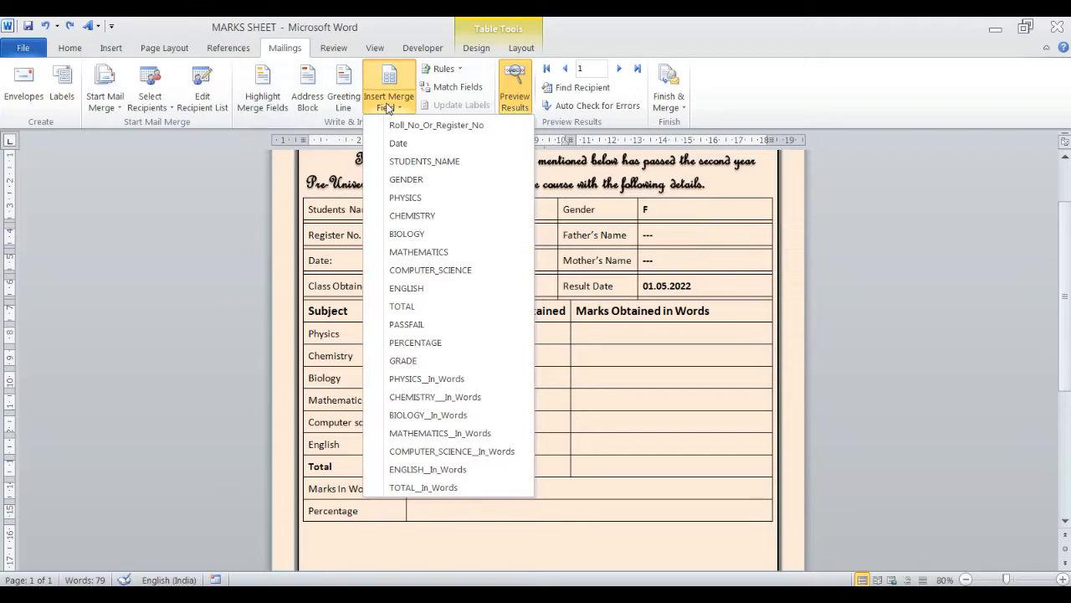
click(407, 197)
click(533, 354)
click(387, 100)
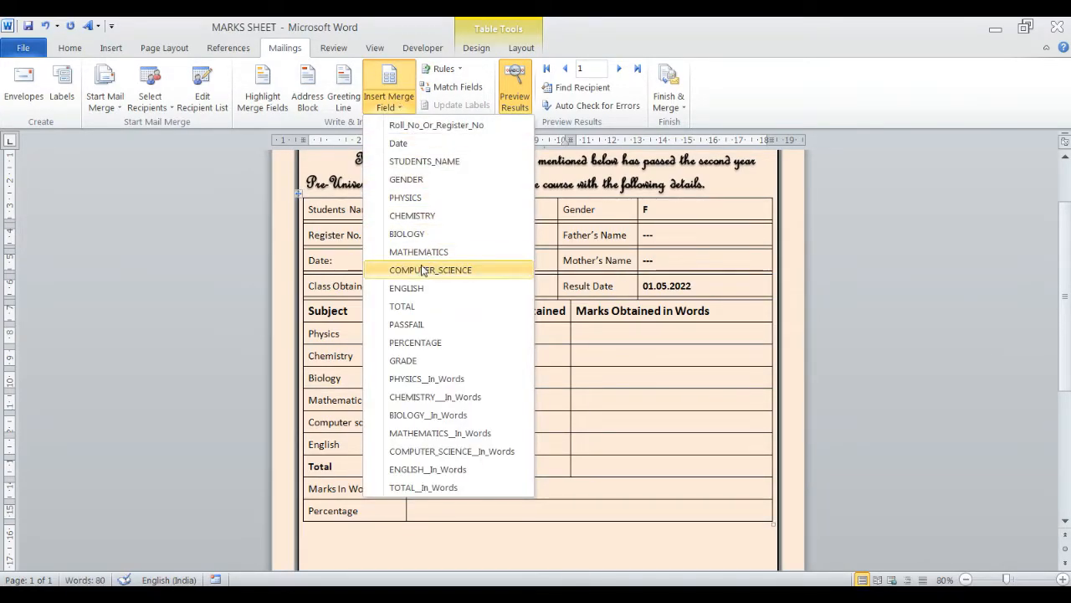
click(412, 215)
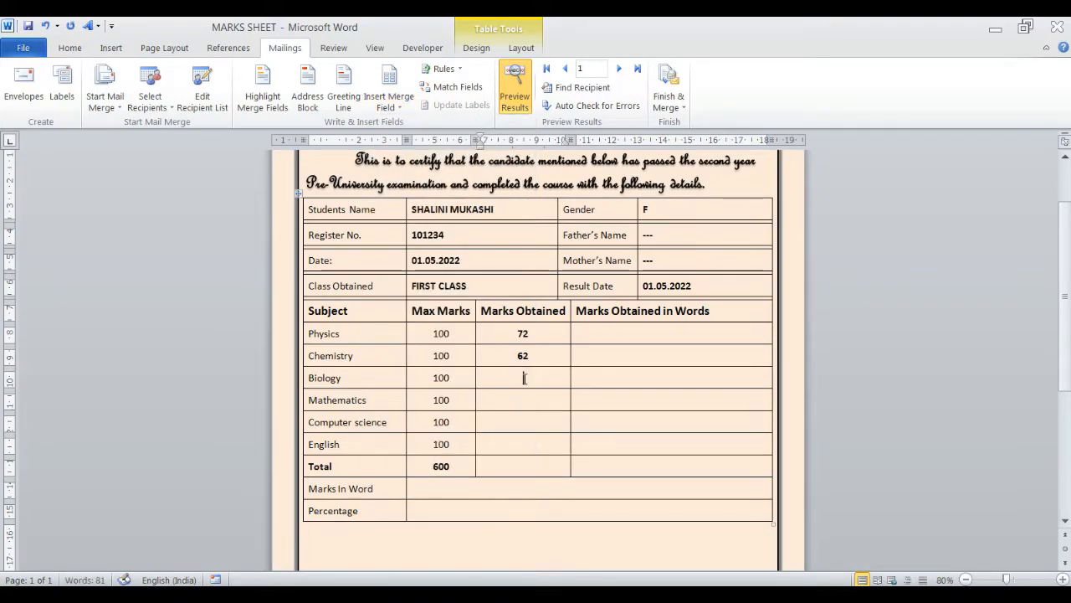
click(388, 96)
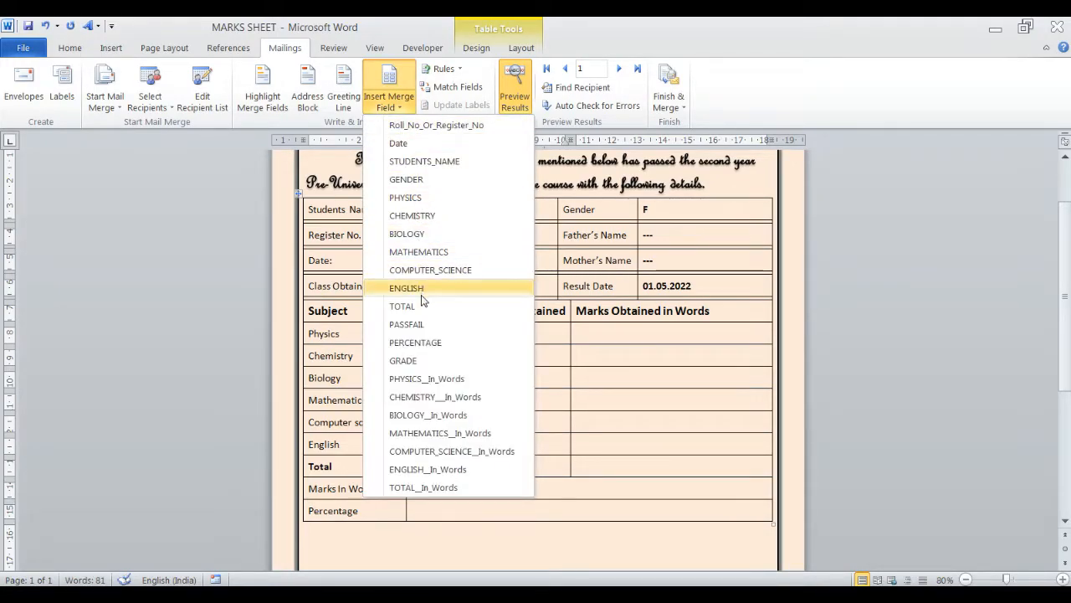
click(414, 233)
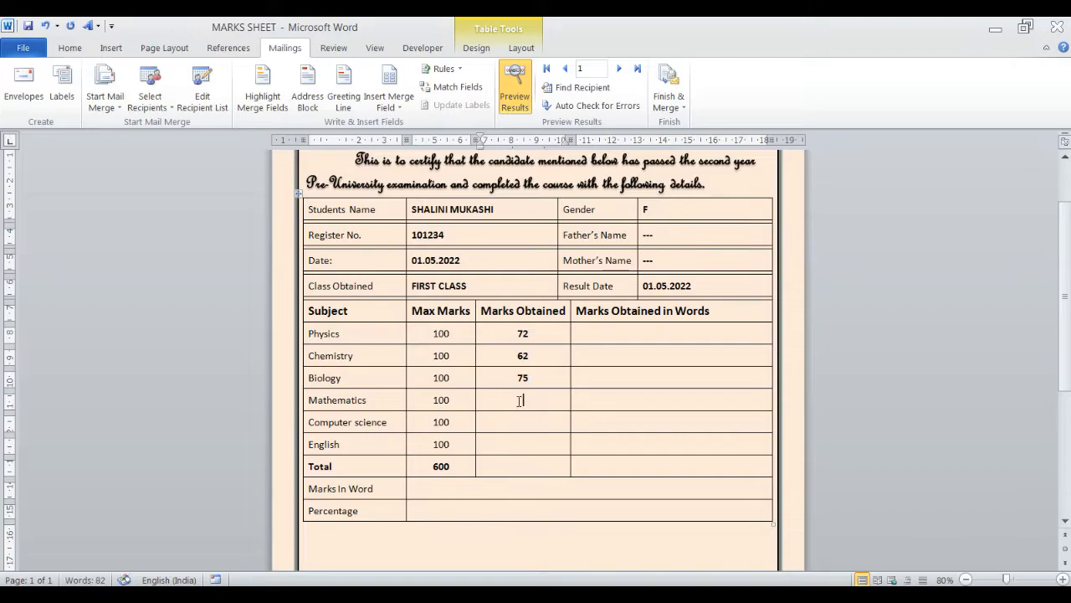
Step: Insert the MATHEMATICS and COMPUTER_SCIENCE merge fields in the Marks Obtained cells of their subject rows
click(387, 96)
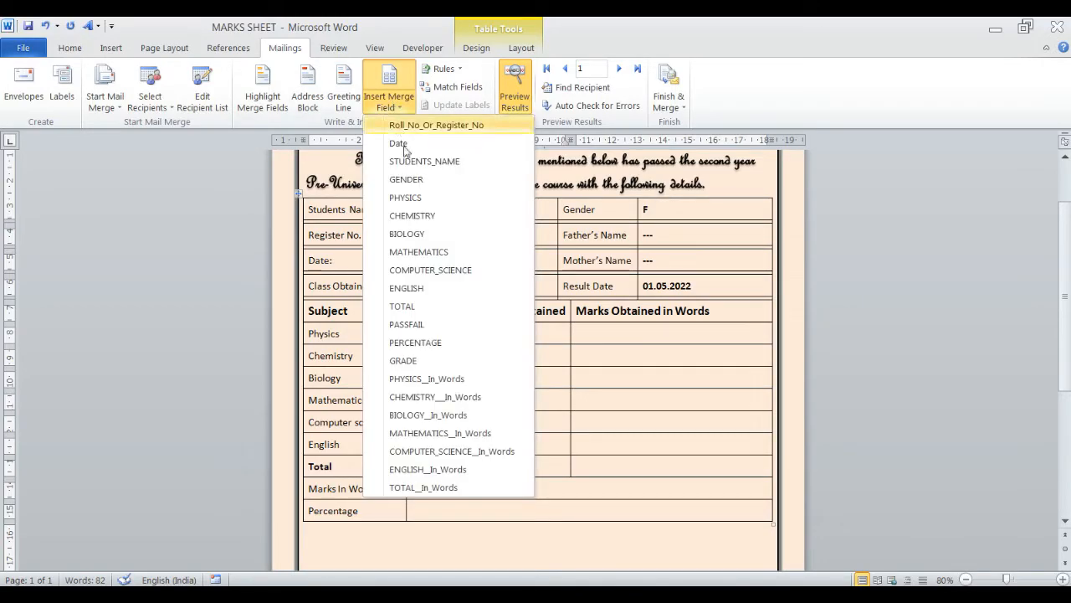
click(426, 272)
key(Down)
click(385, 102)
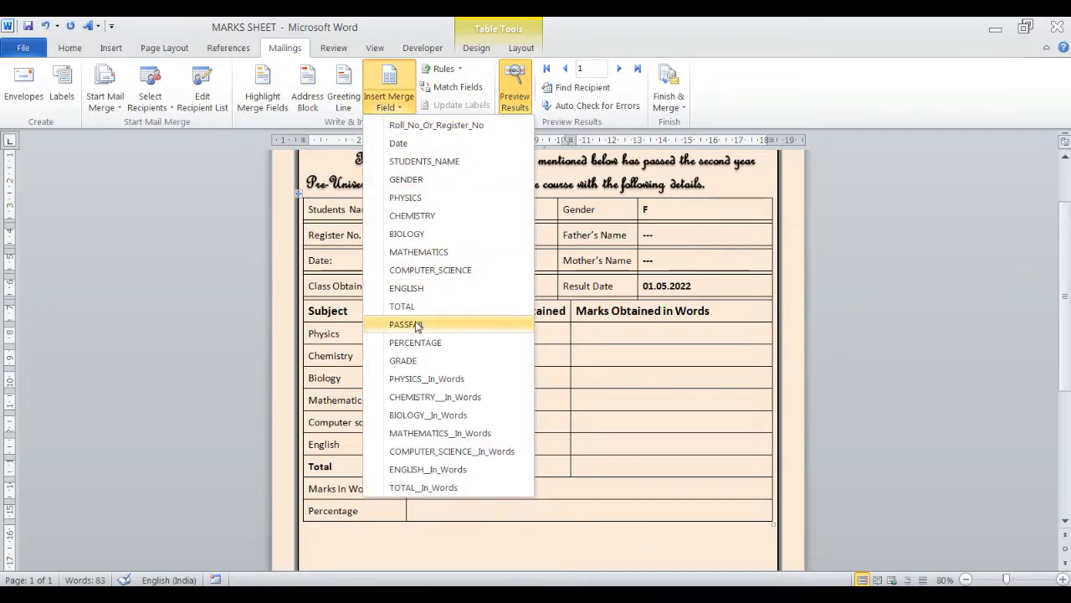
click(418, 272)
key(Down)
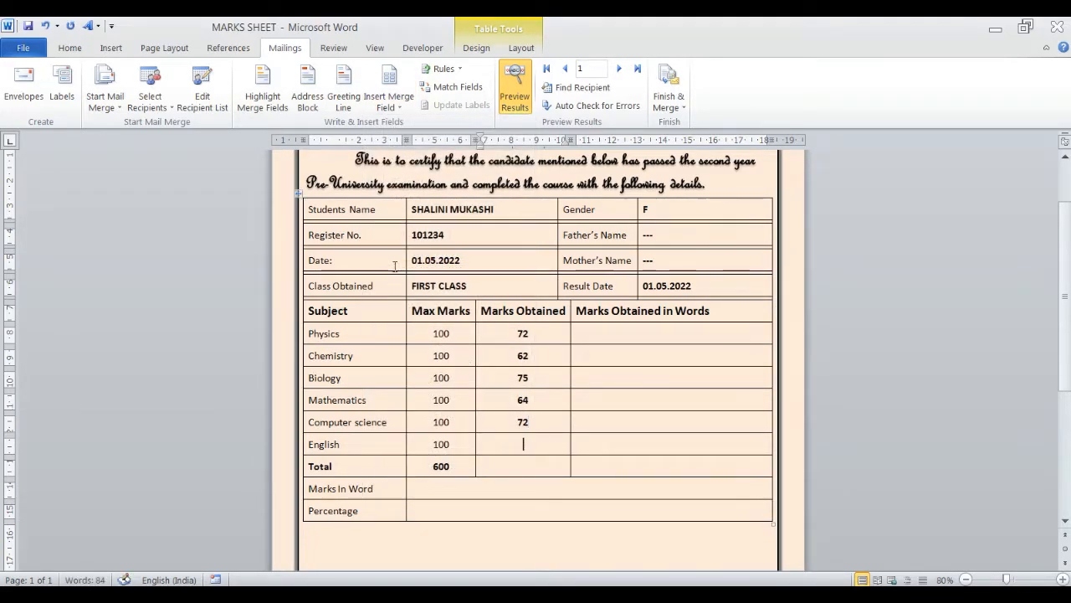
Step: Insert the ENGLISH and TOTAL merge fields in the Marks Obtained cells of the English and Total rows
click(385, 99)
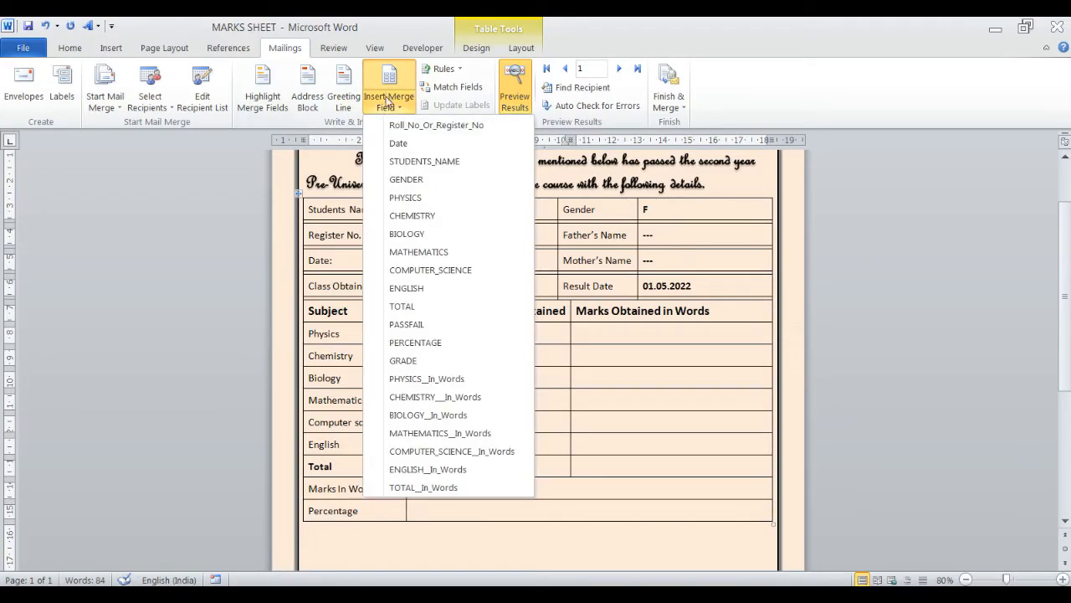
click(423, 288)
click(388, 98)
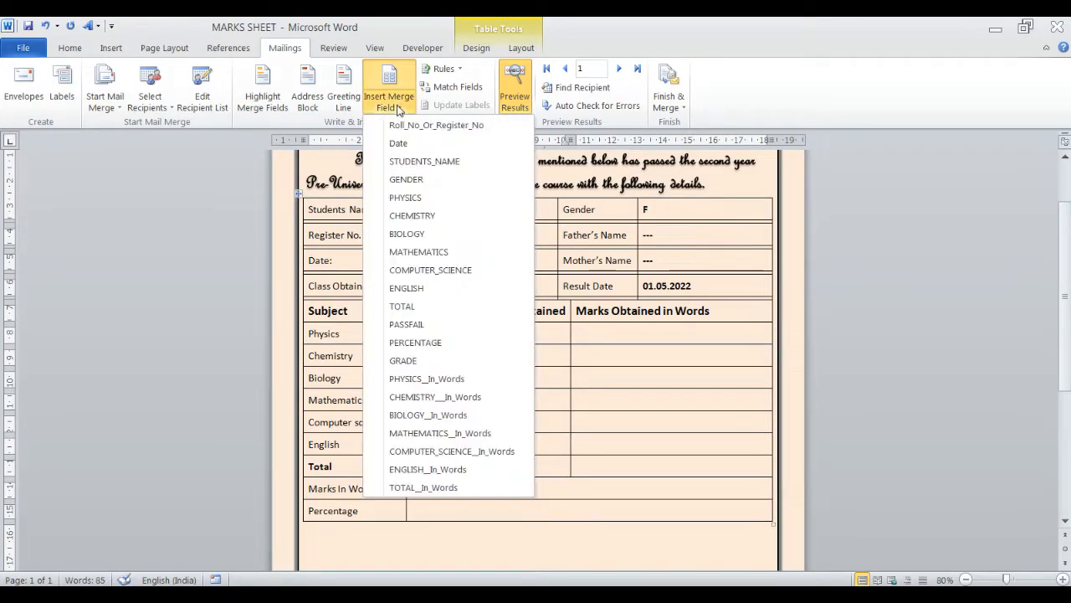
click(424, 308)
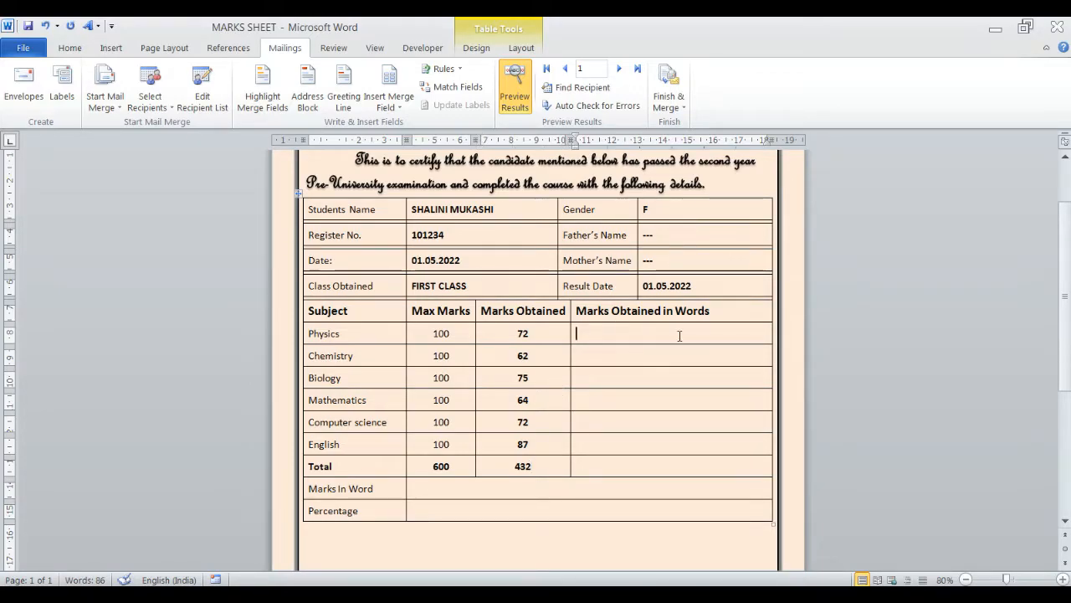
Step: Fill the Marks Obtained in Words cells from Physics to English with each subject's matching In_Words merge field
click(389, 98)
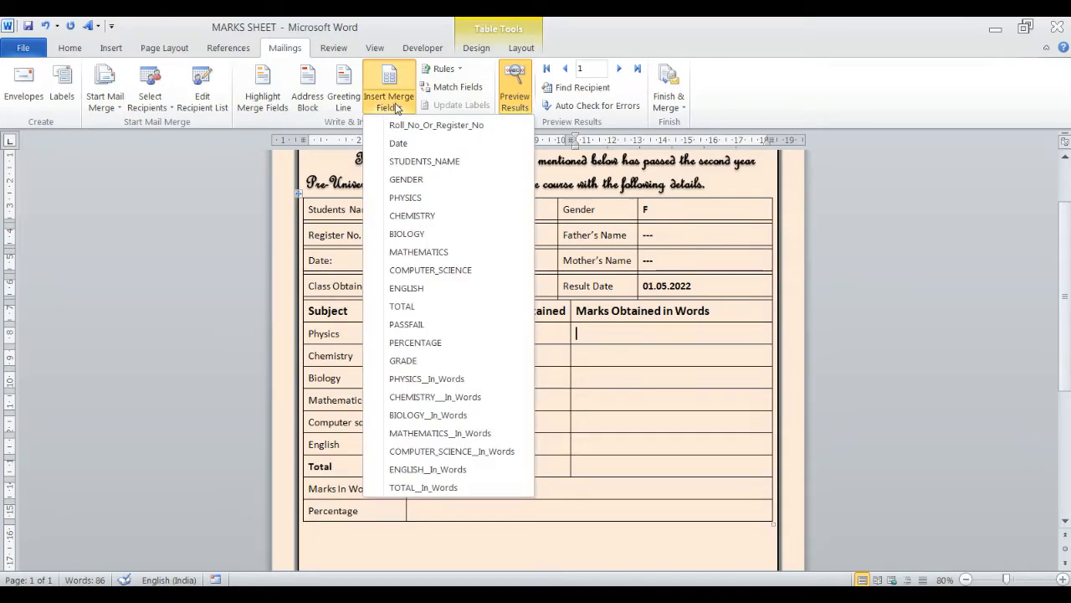
click(440, 379)
click(611, 353)
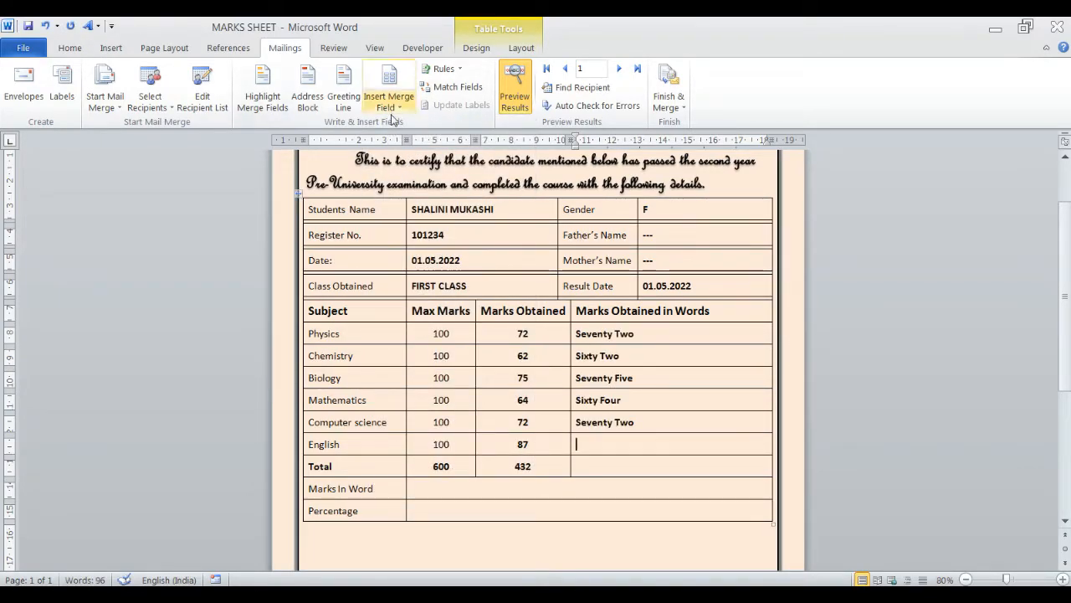
click(390, 107)
click(442, 469)
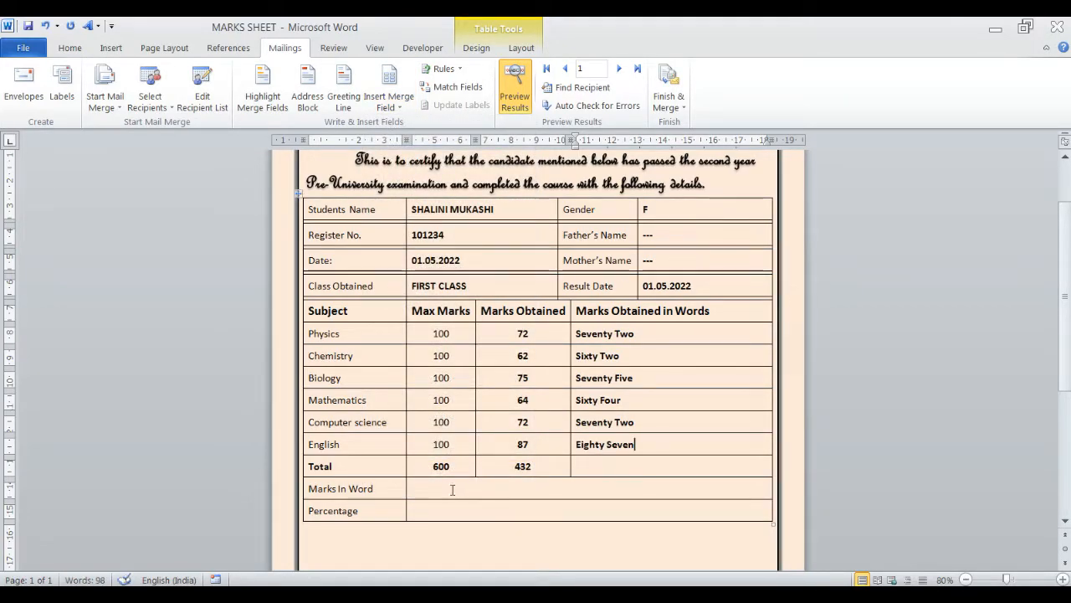
Step: Insert TOTAL__In_Words in the Marks In Word cell and PERCENTAGE followed by a % sign in the Percentage cell
click(390, 101)
click(445, 488)
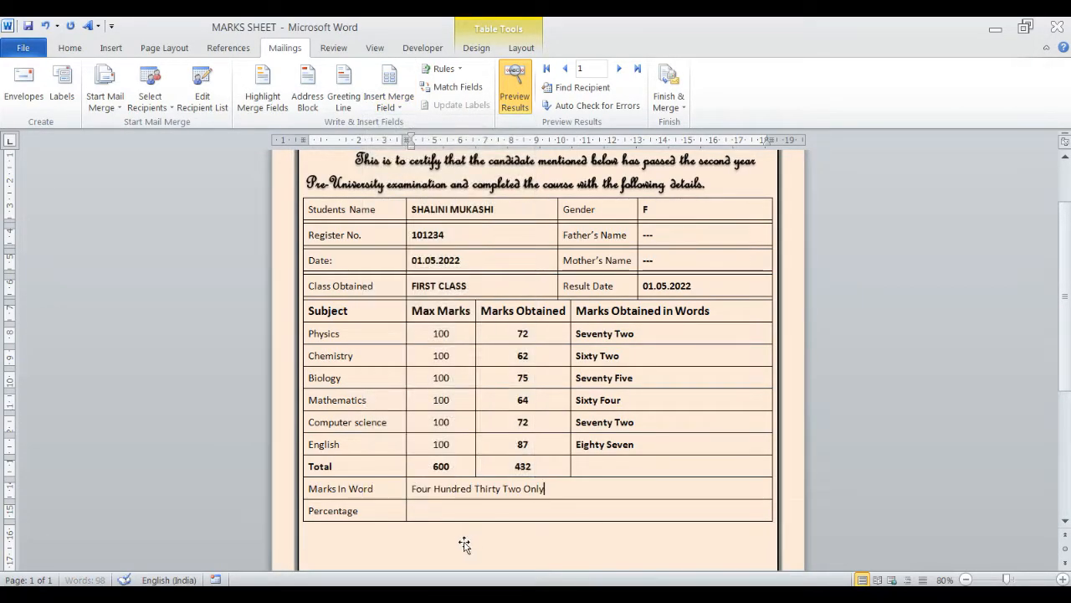
click(388, 101)
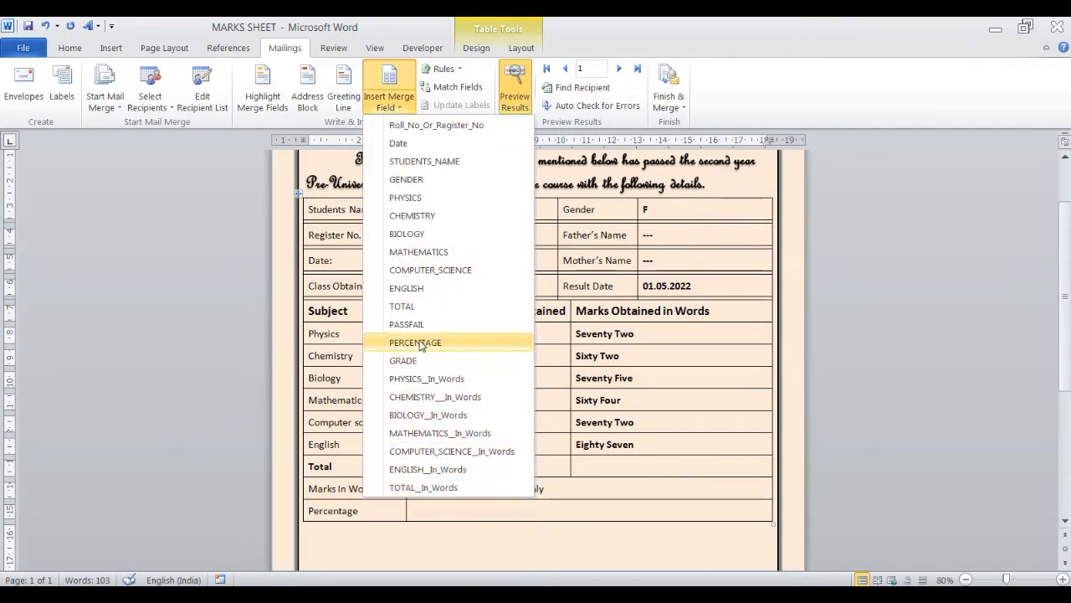
click(415, 342)
text(%)
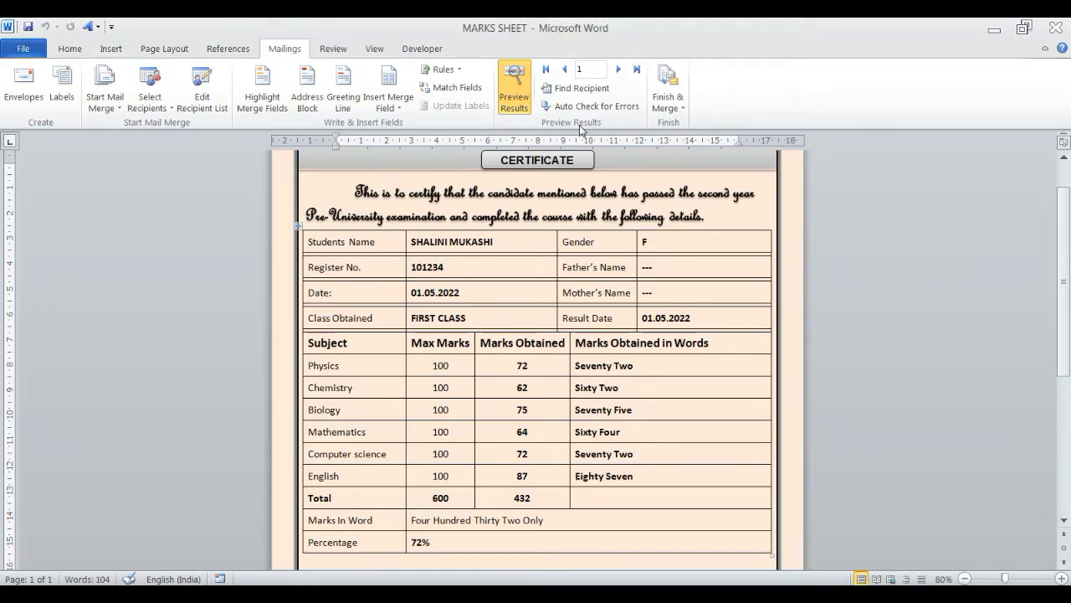
Step: Preview the merged certificates one record at a time, from record 1 through record 9
click(619, 72)
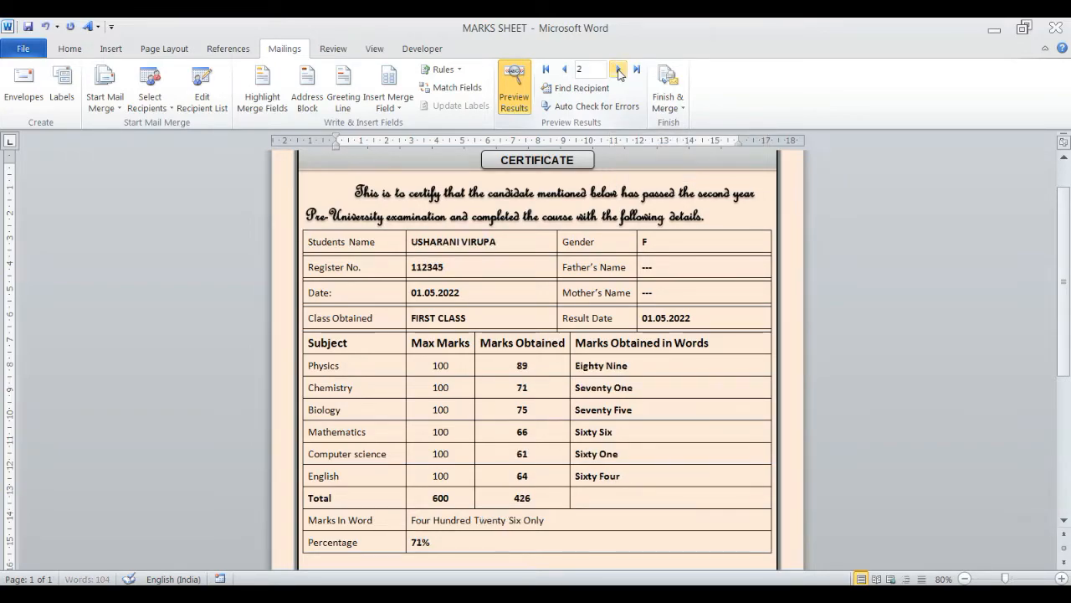
click(619, 72)
click(619, 72)
click(619, 72)
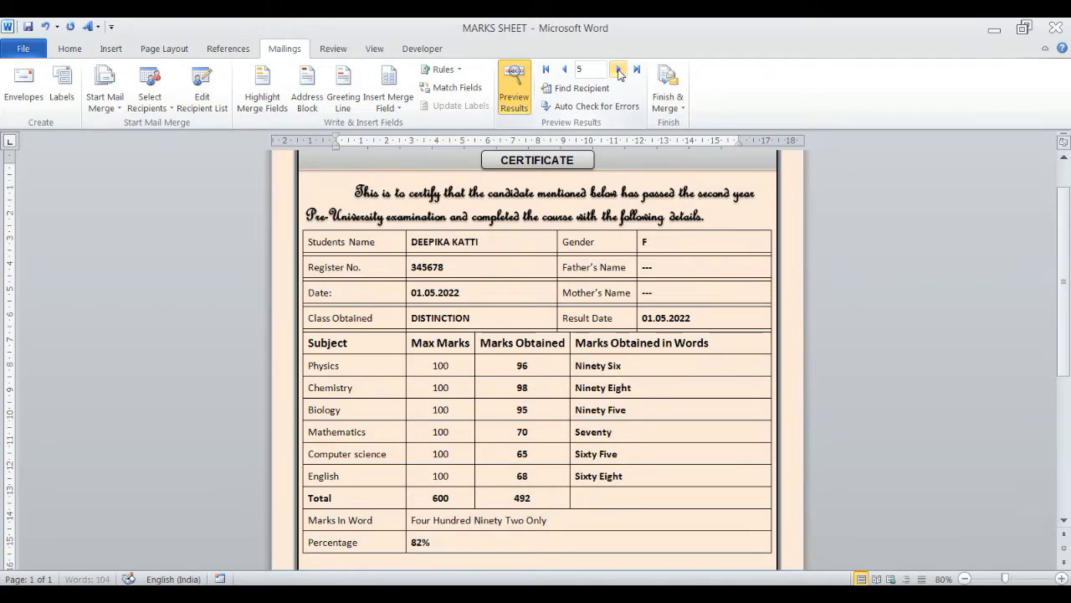
click(619, 72)
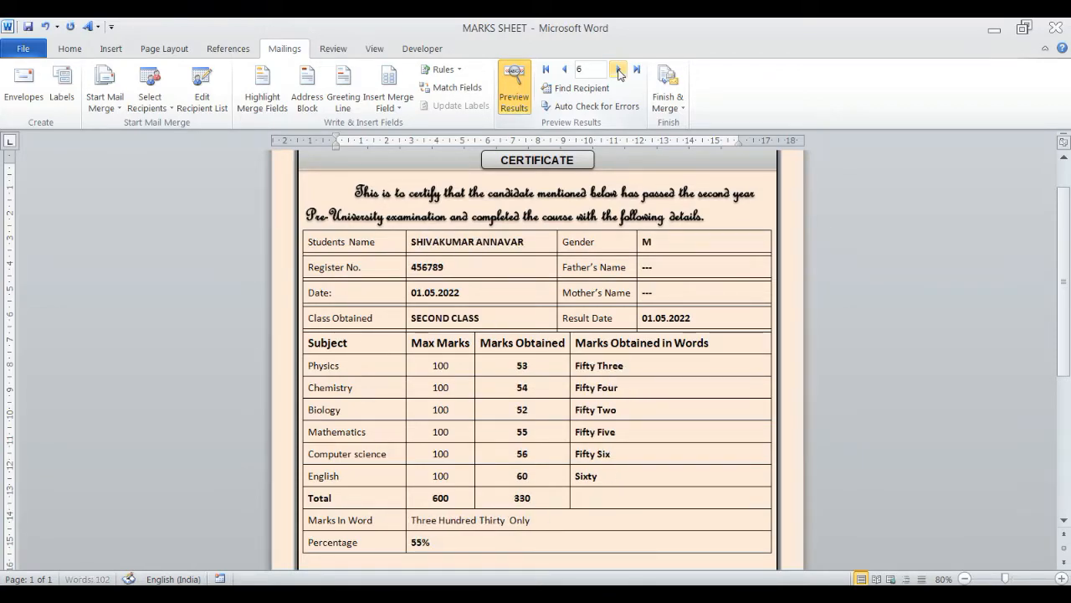
click(619, 72)
click(619, 72)
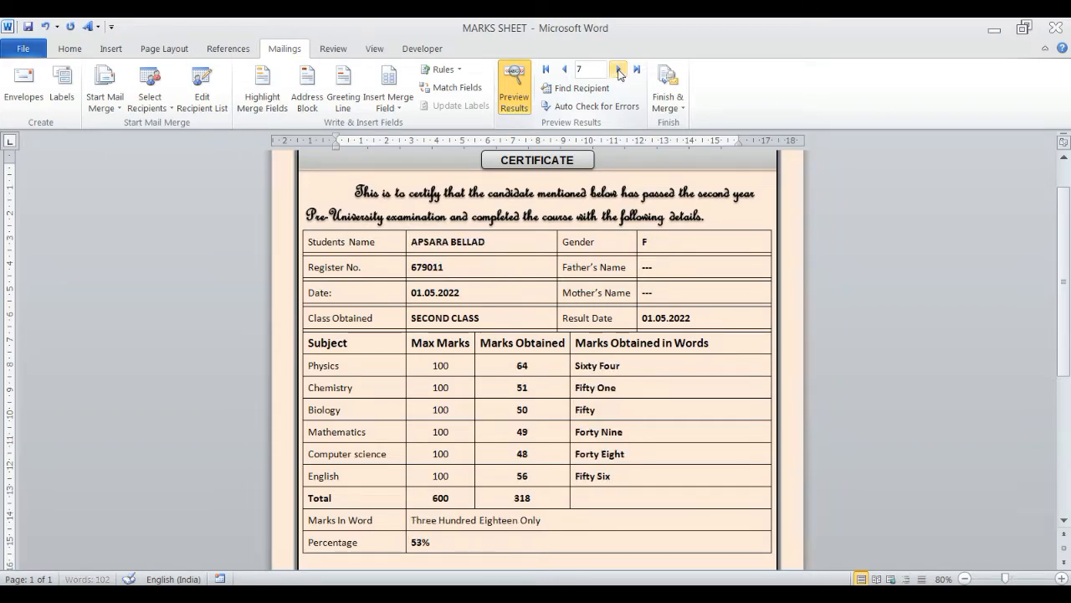
click(619, 72)
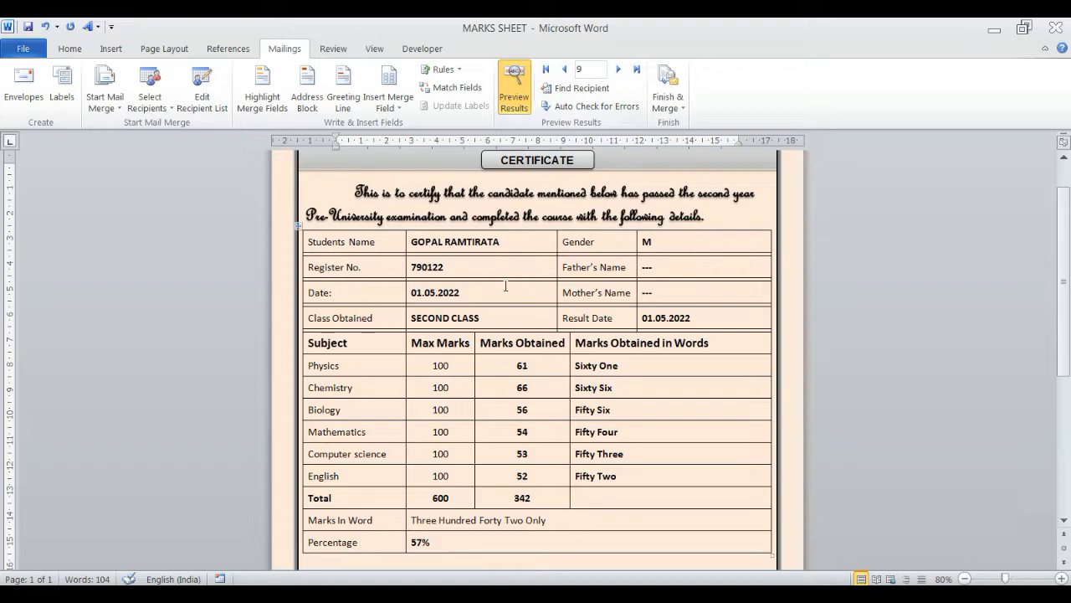
Step: Examine the previewed certificate's student details, each subject's marks in figures and words, and the total
click(460, 262)
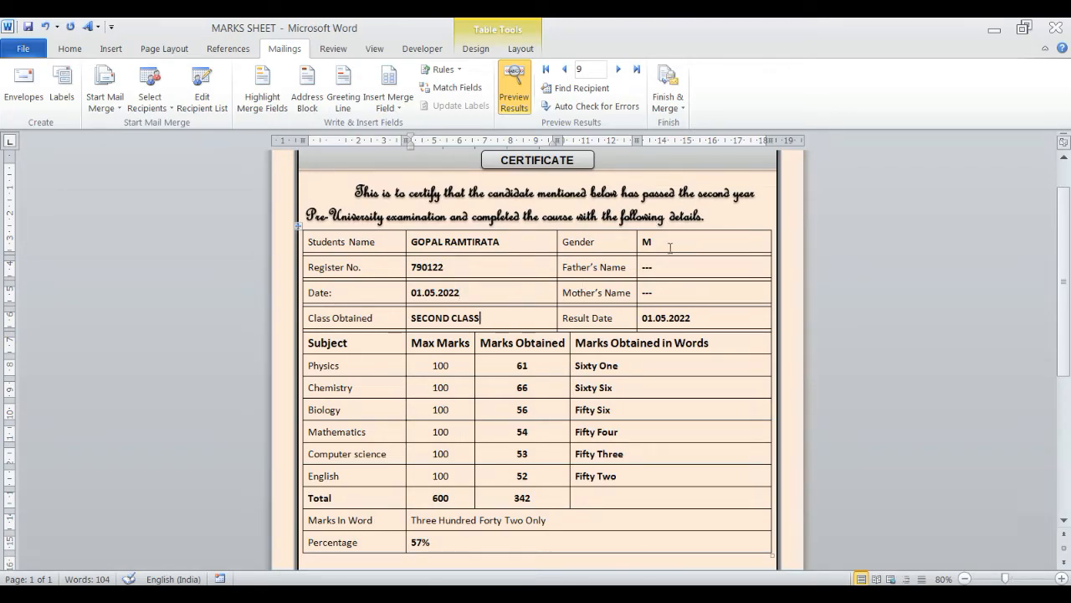
click(727, 318)
click(551, 362)
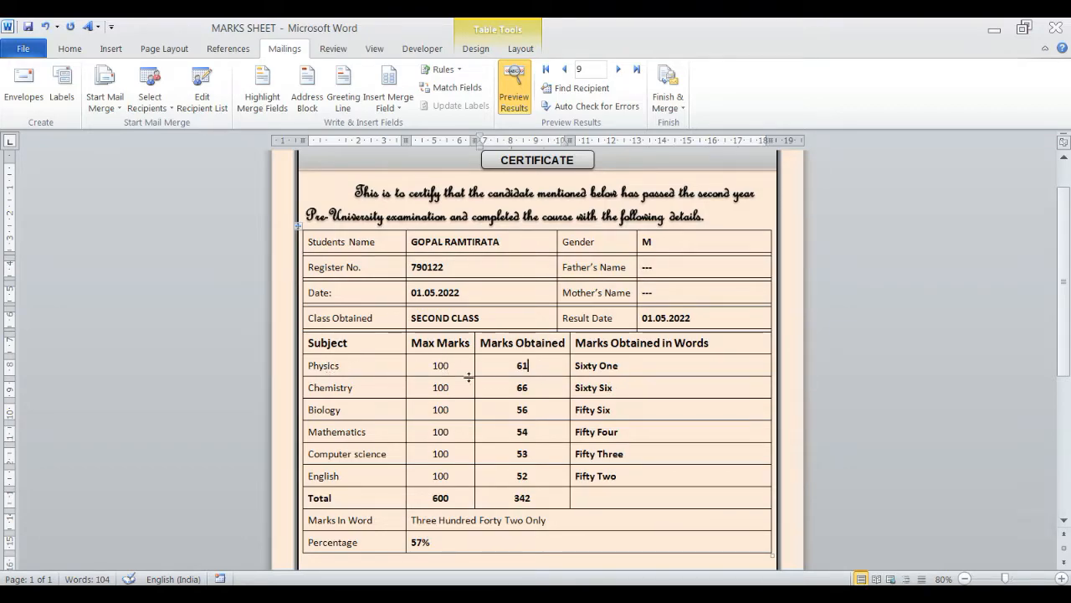
drag(315, 361, 597, 365)
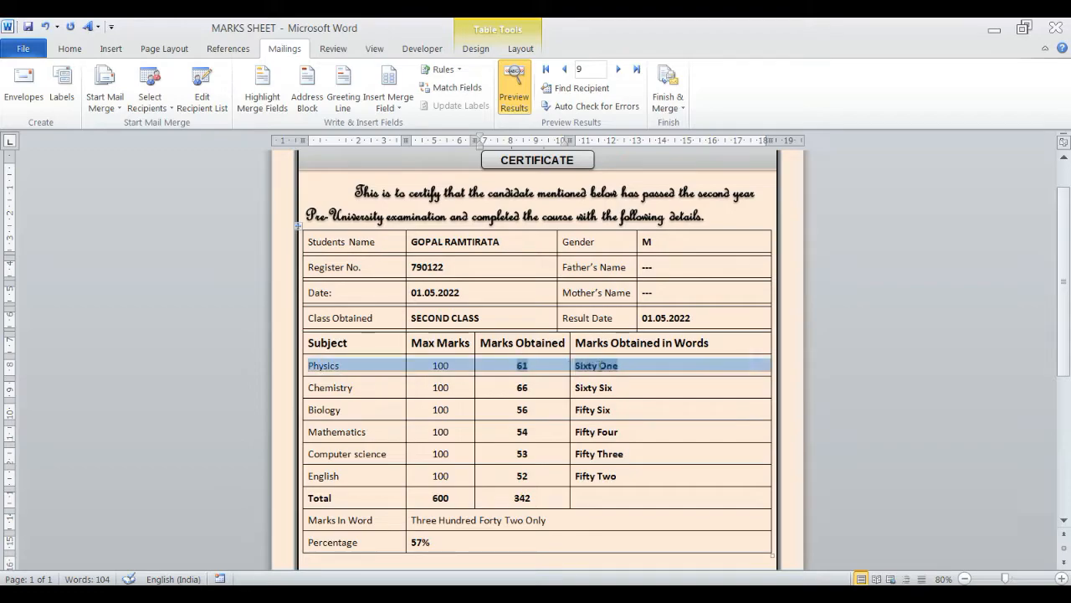
drag(310, 387, 645, 388)
drag(298, 406, 306, 409)
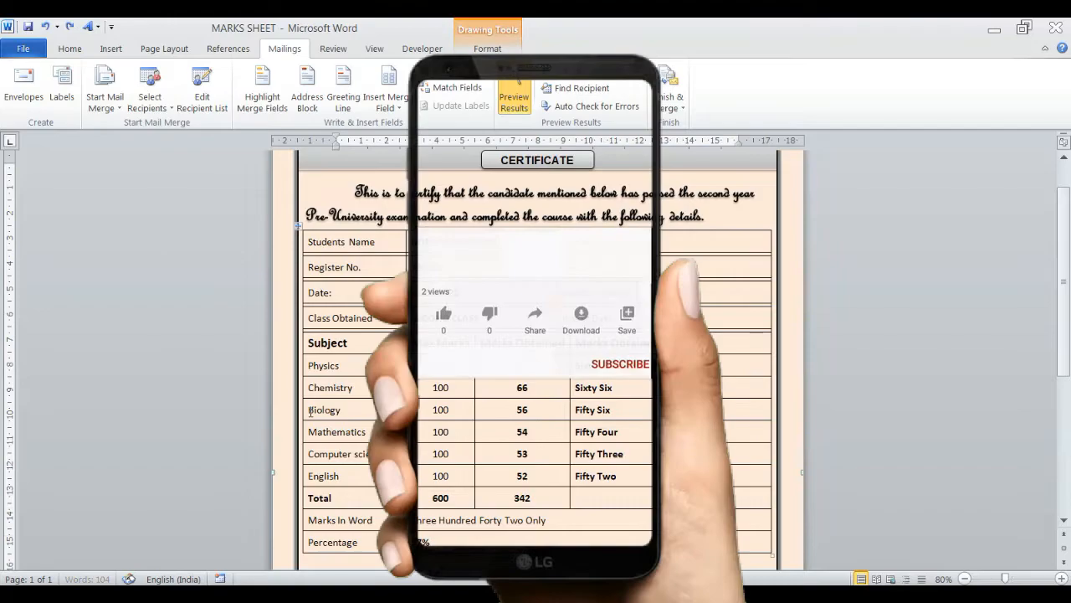
key(ctrl+z)
mouse_move(615, 410)
mouse_down()
mouse_move(313, 410)
mouse_move(624, 433)
mouse_up()
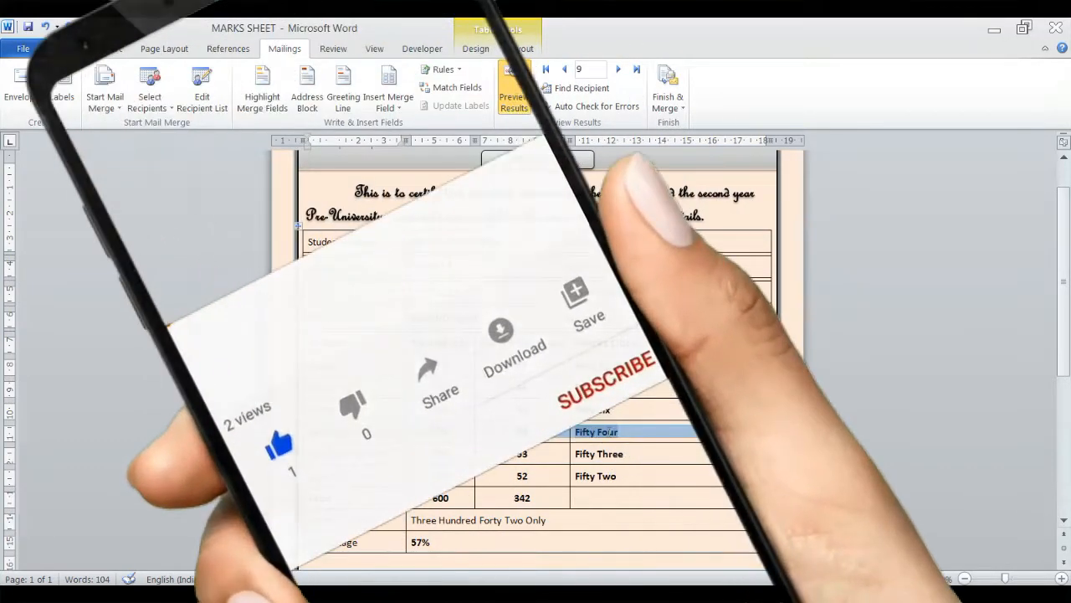
drag(312, 455, 629, 459)
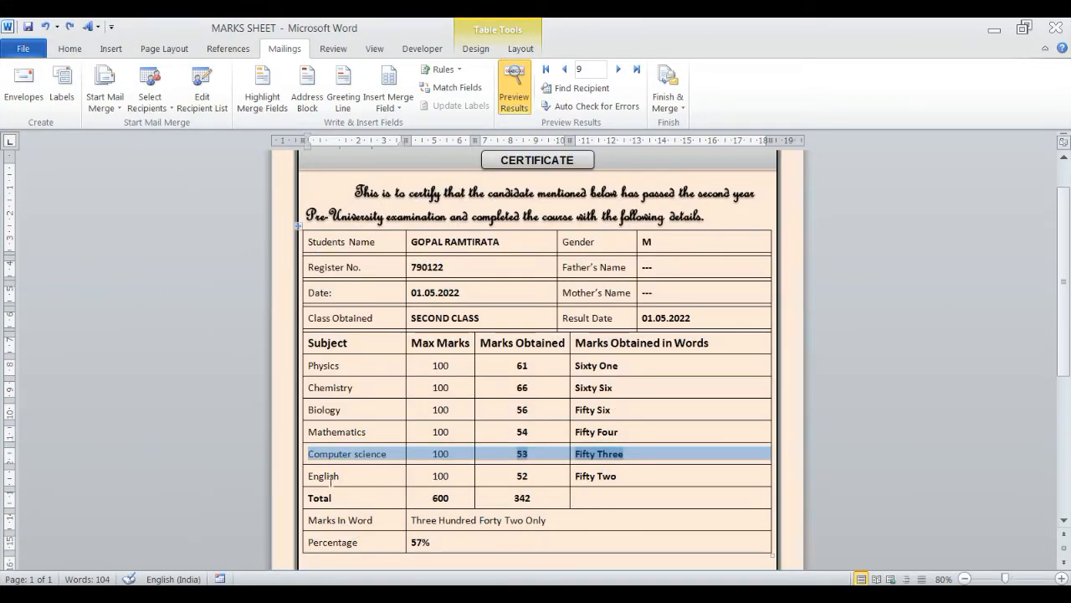
drag(311, 476, 600, 473)
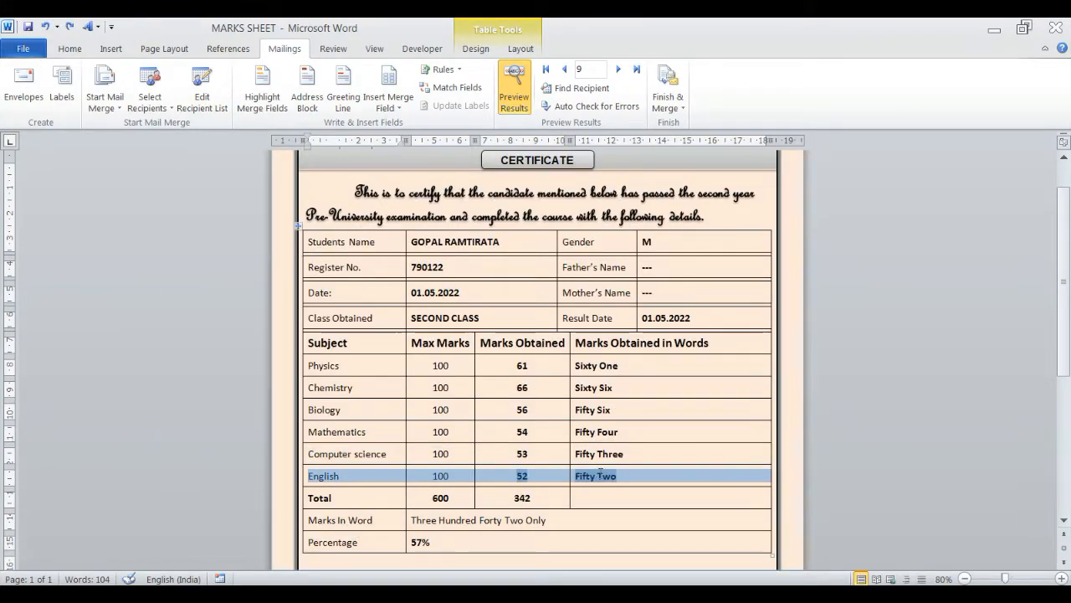
click(556, 501)
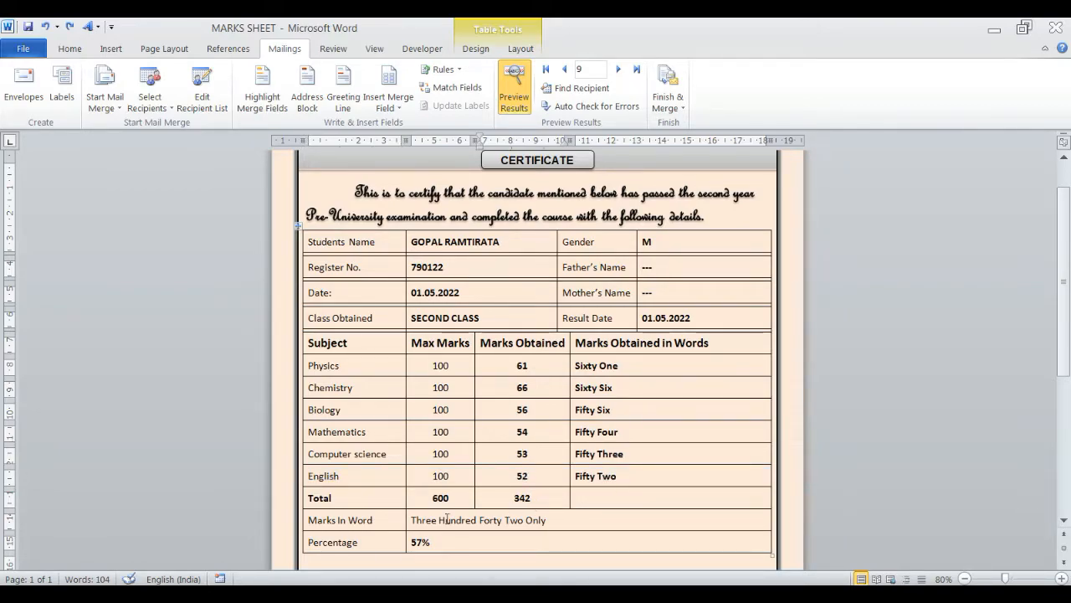
Step: Print the merged certificates for records 1 to 8 on the Send To OneNote 2010 printer
drag(557, 520, 397, 519)
click(458, 544)
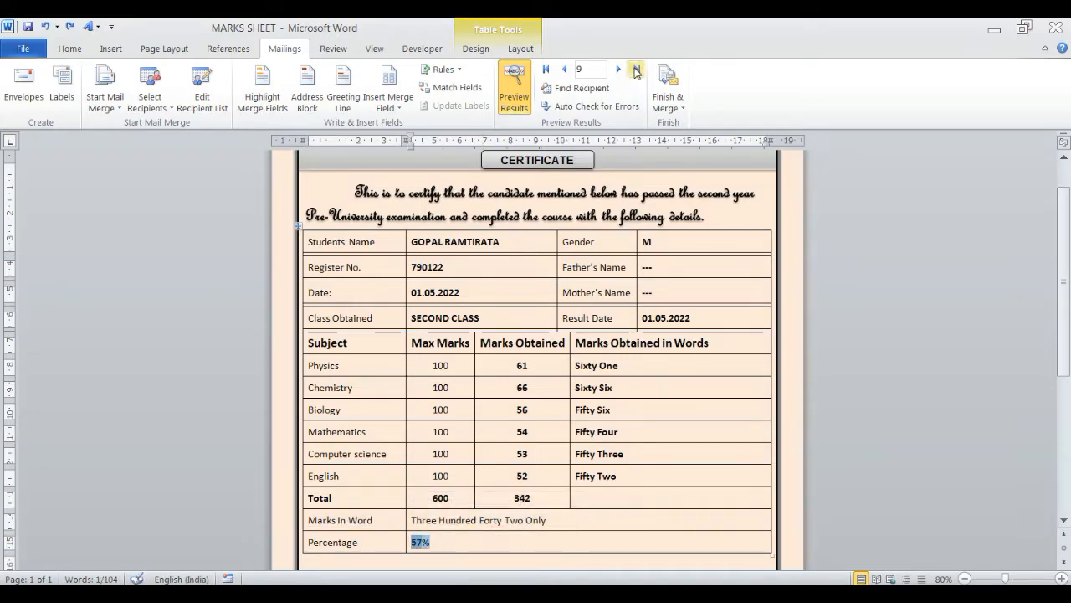
click(667, 108)
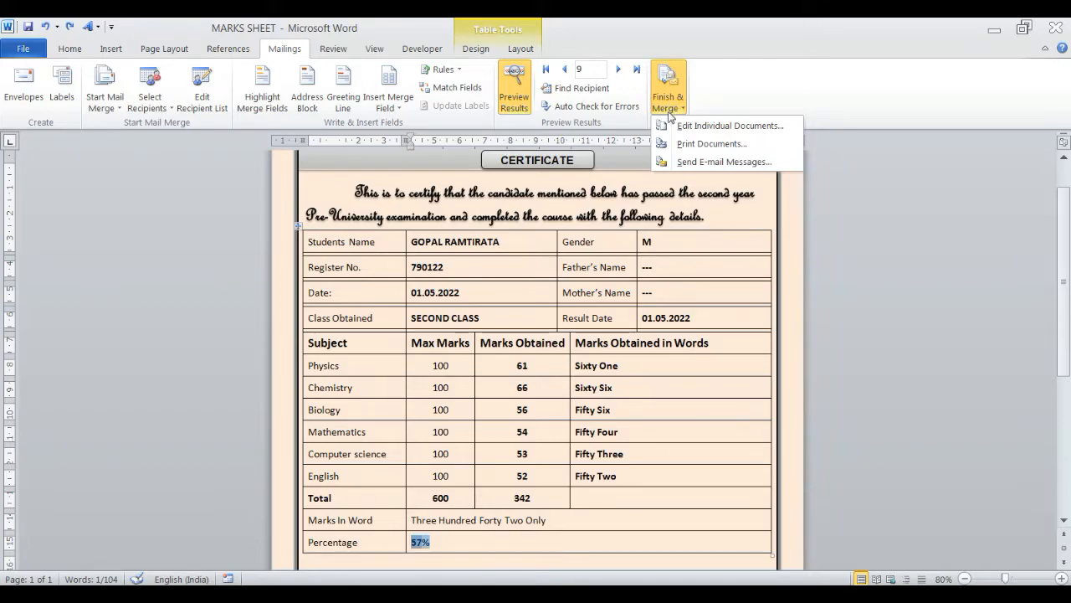
click(698, 145)
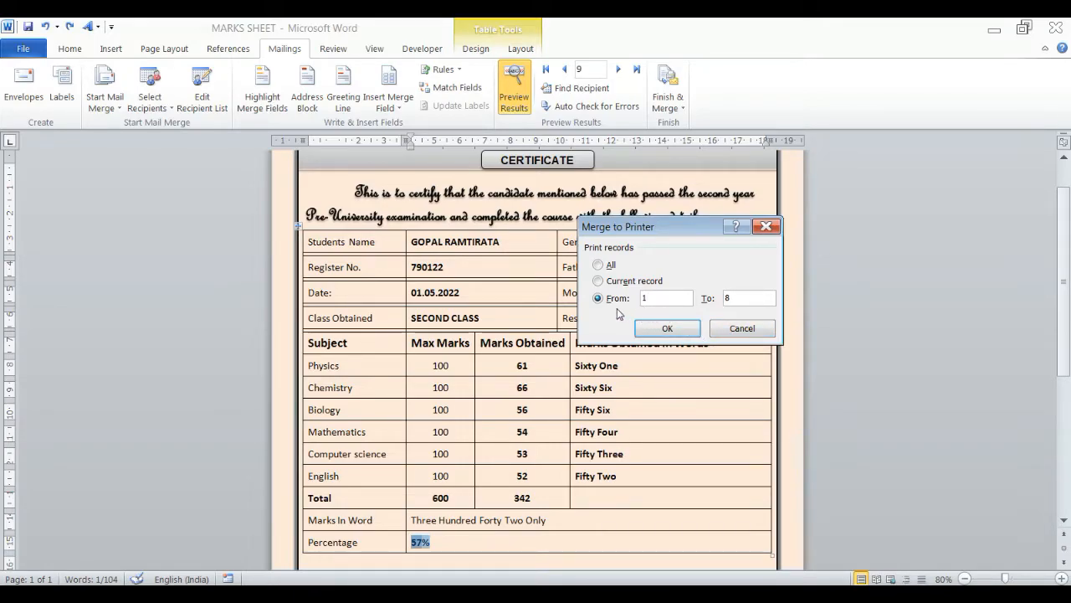
click(666, 329)
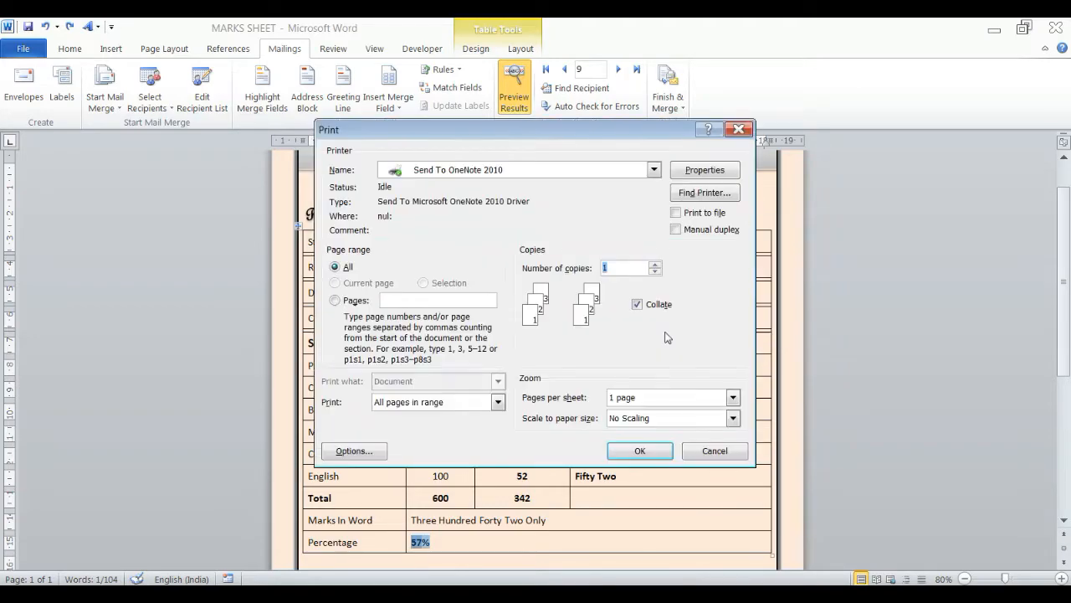
click(547, 171)
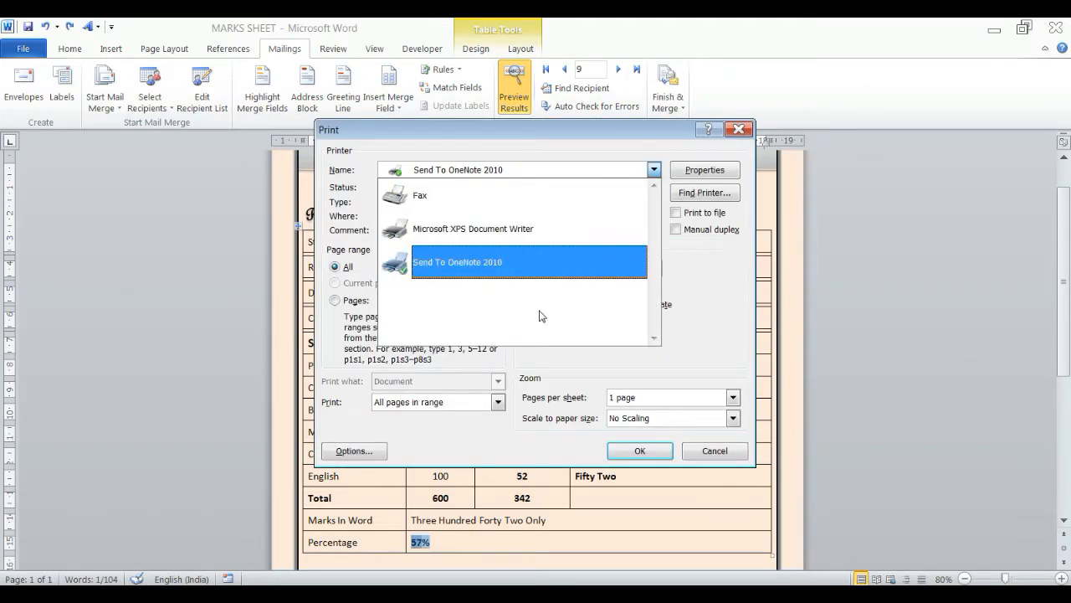
click(543, 317)
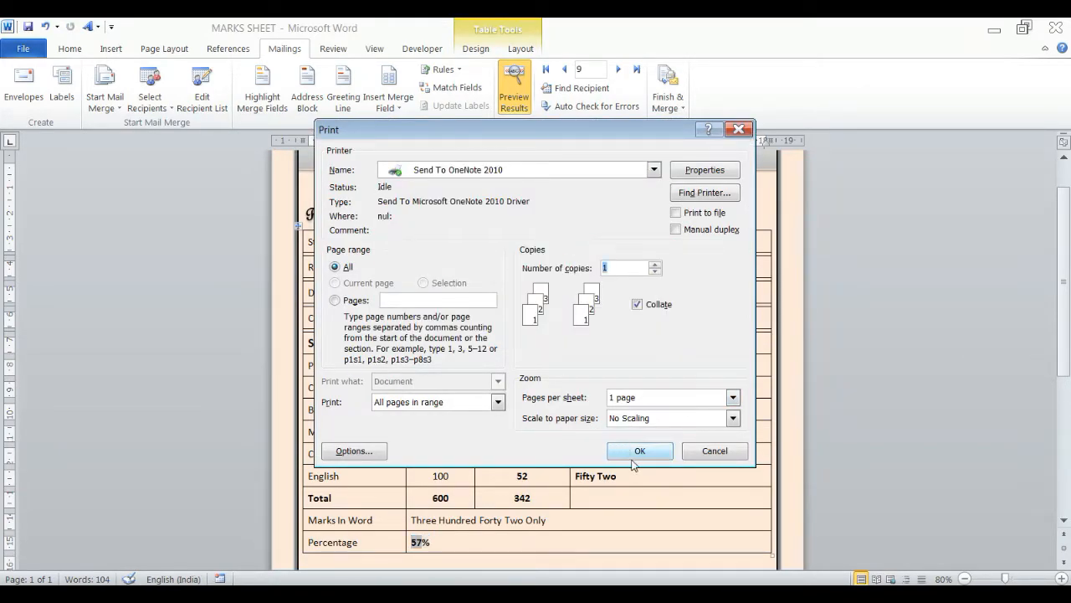
click(633, 457)
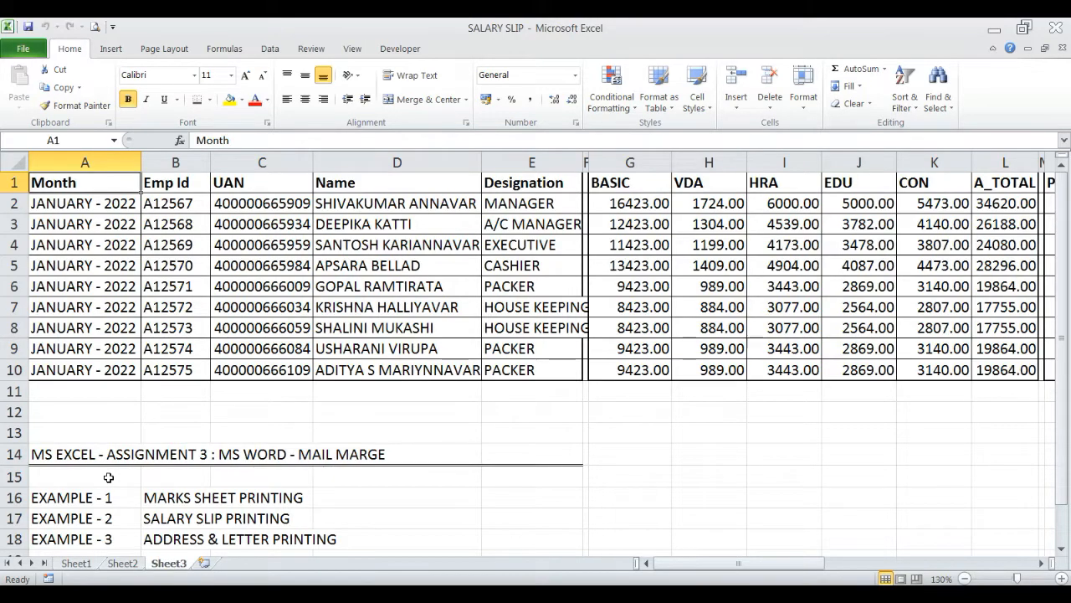
Step: Examine the column headings on Sheet3 of the SALARY SLIP workbook, from Month across the earnings and deductions to B_TOTAL
key(Right)
key(Right)
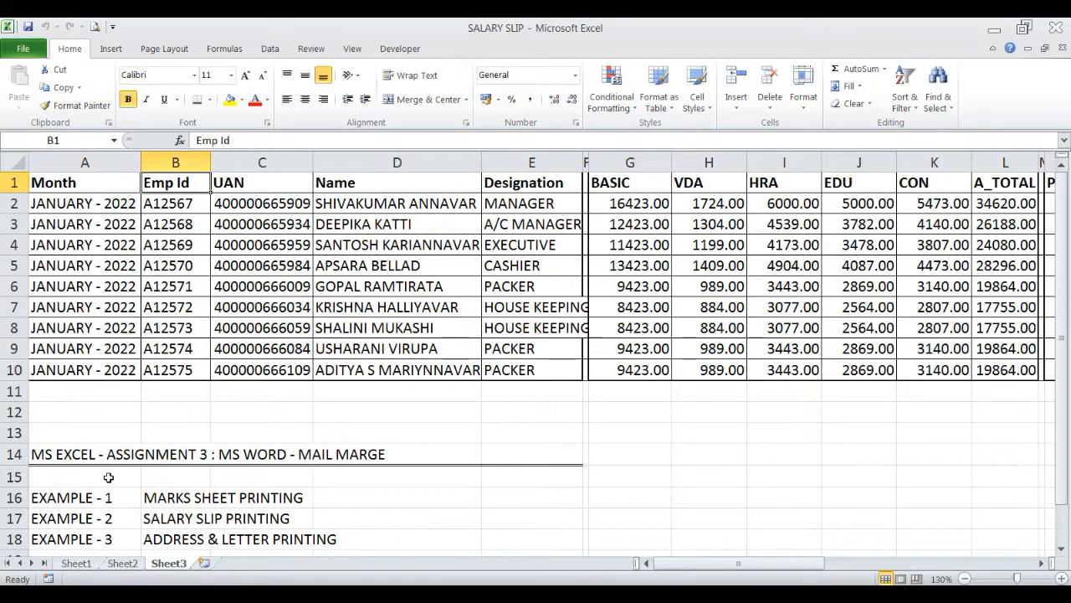
key(Right)
key(Right)
key(Right)
key(Right)
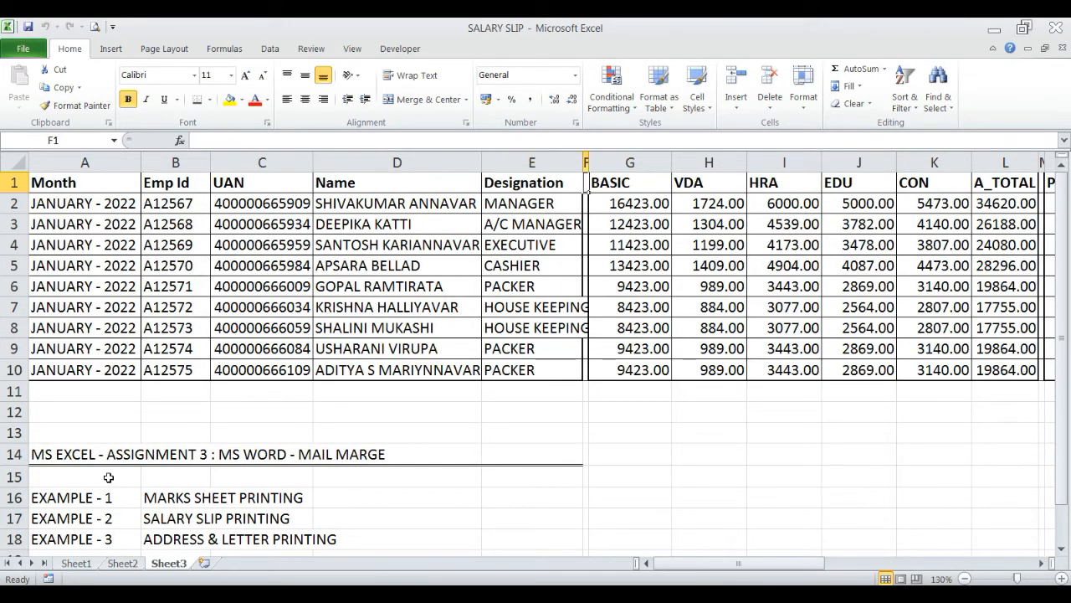
key(Right)
key(Right)
key(Right)
key(Right)
key(Right)
key(Right)
key(Right)
key(Left)
key(Left)
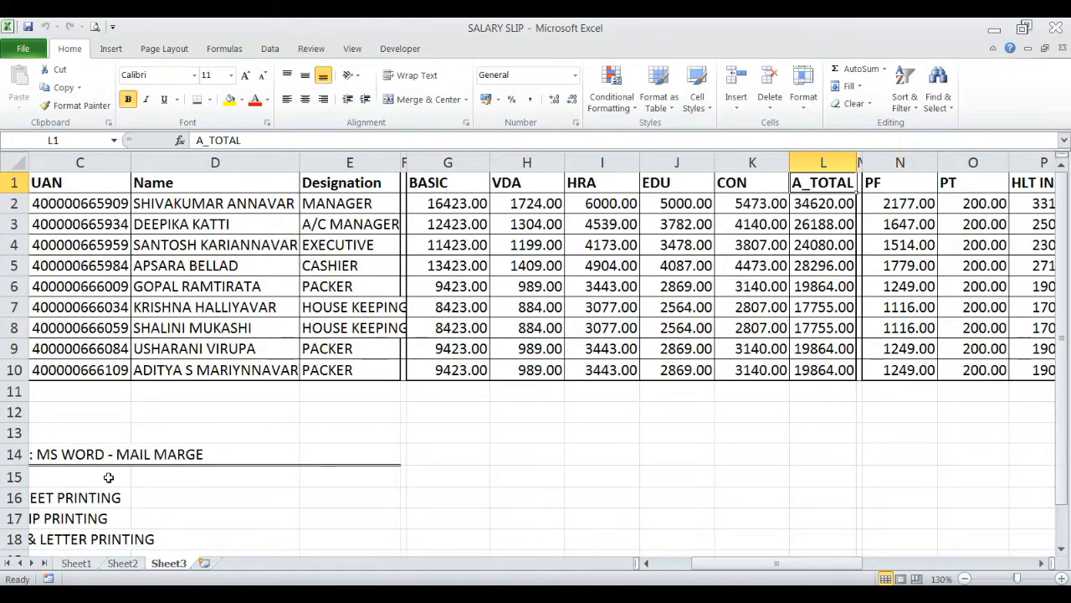
key(Right)
key(Right)
key(Right)
key(Right)
key(Right)
key(Left)
key(Left)
key(Left)
key(Right)
key(Right)
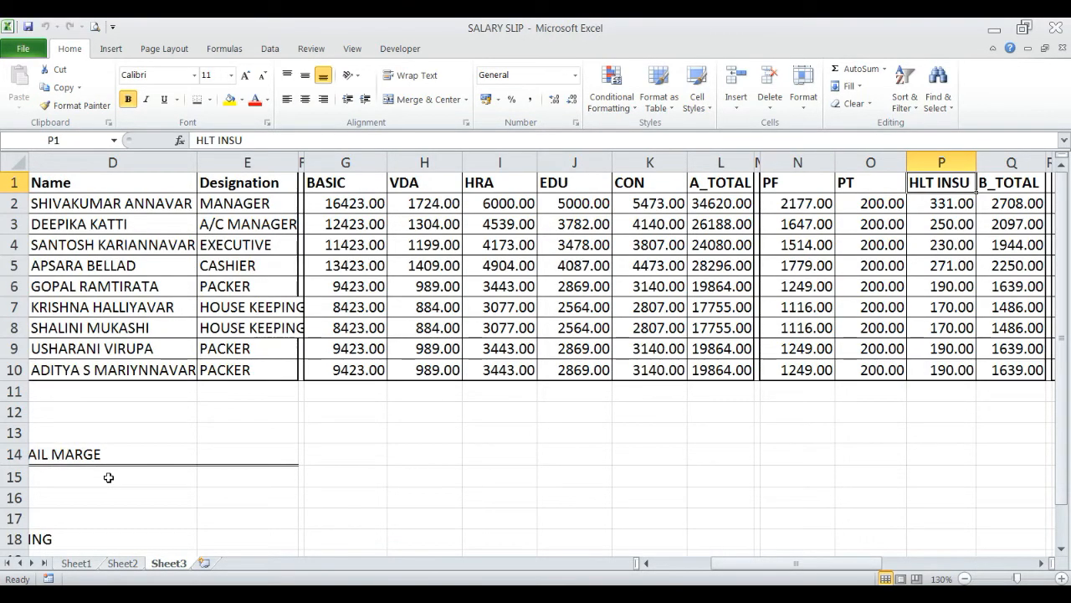
key(Right)
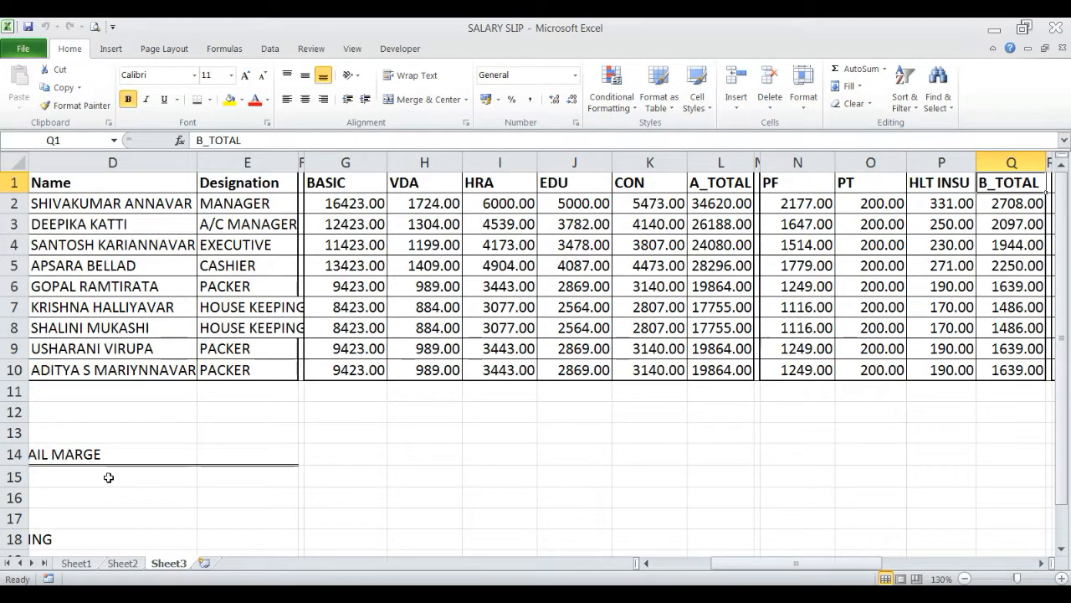
key(ctrl+Home)
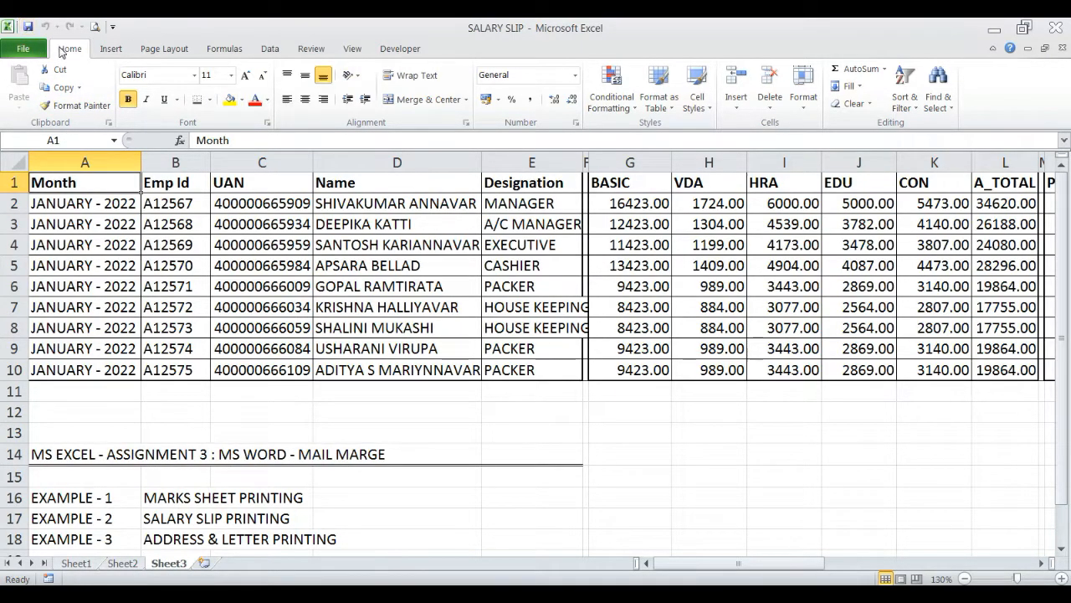
Step: Close the salary workbook and open the SALARY SLIP document in Word, placing the cursor in the empty month cell
click(1056, 27)
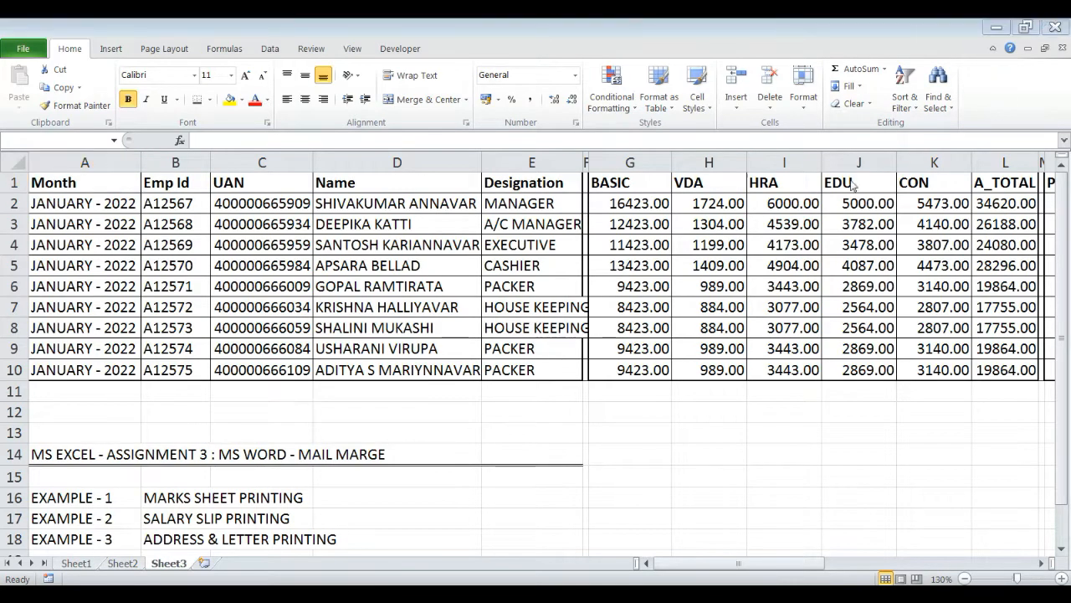
double_click(280, 129)
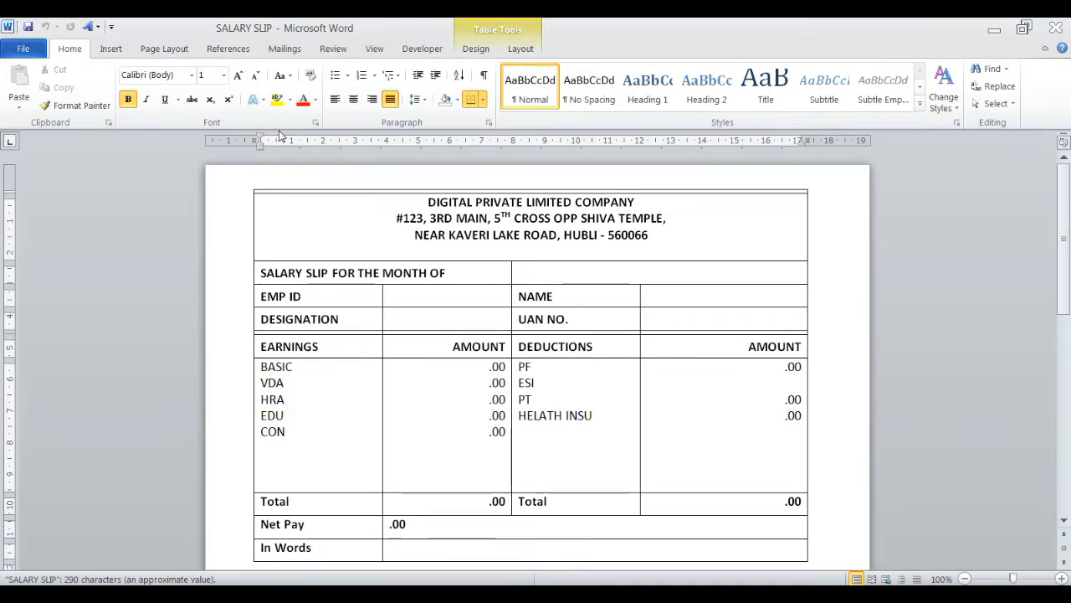
drag(428, 201, 657, 240)
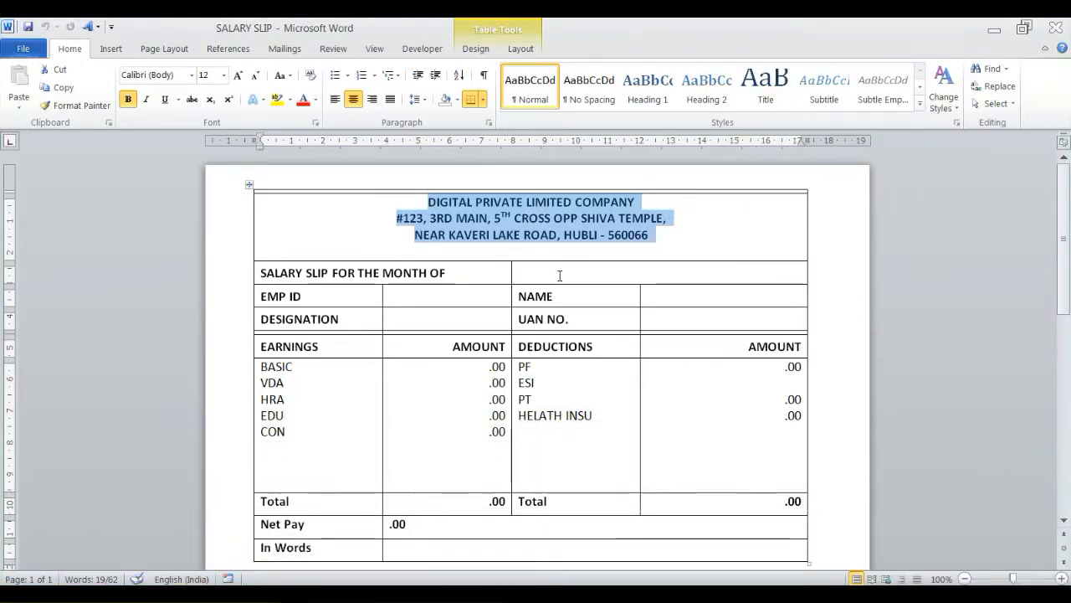
click(560, 276)
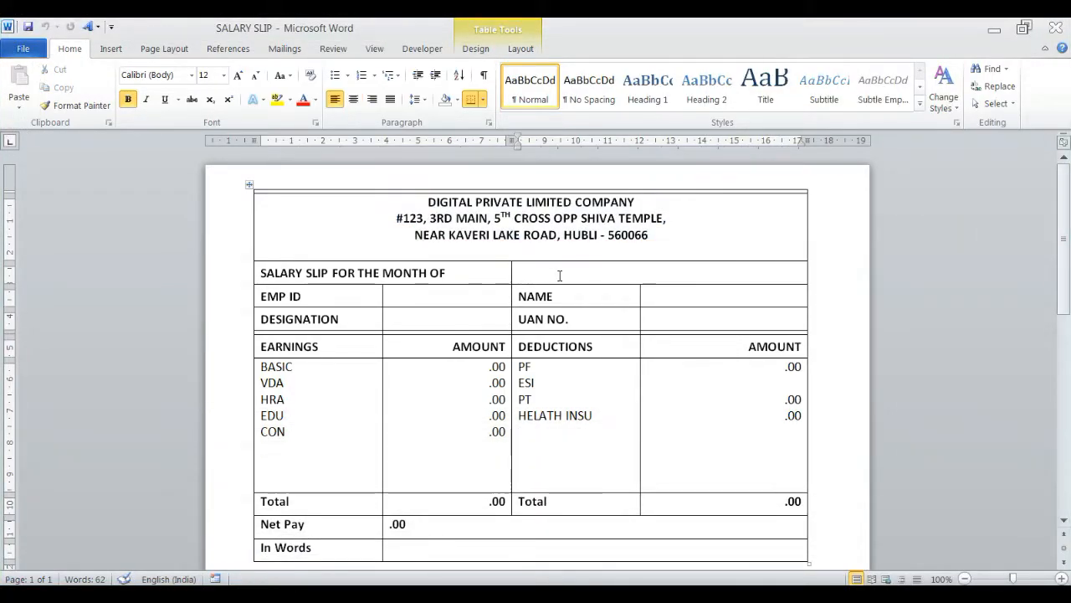
Step: Start the Step by Step Mail Merge Wizard for Letters and use the current document as the starting document
click(284, 49)
click(104, 109)
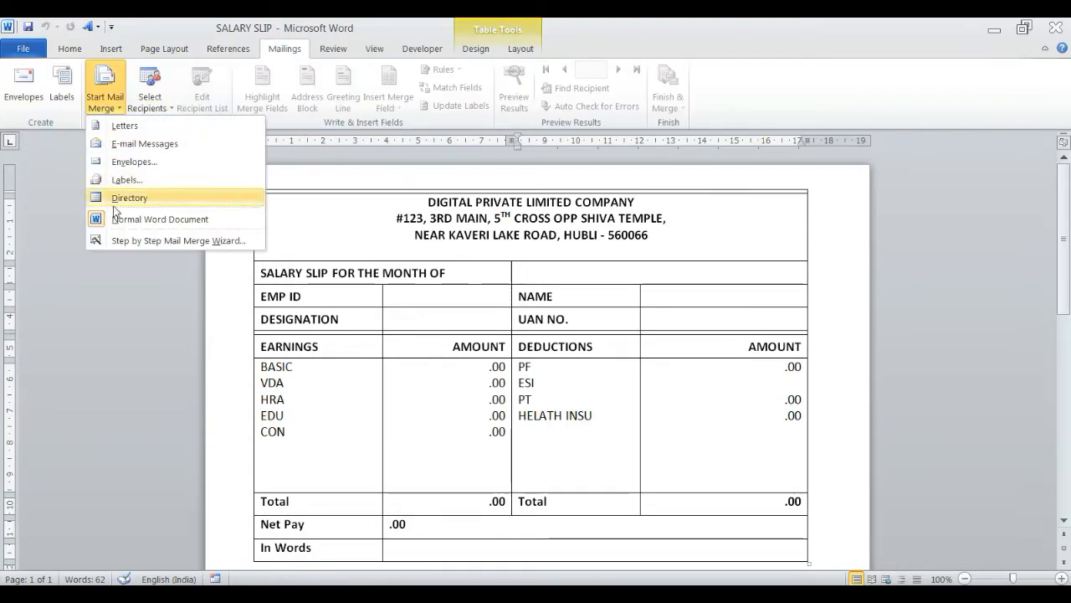
click(183, 242)
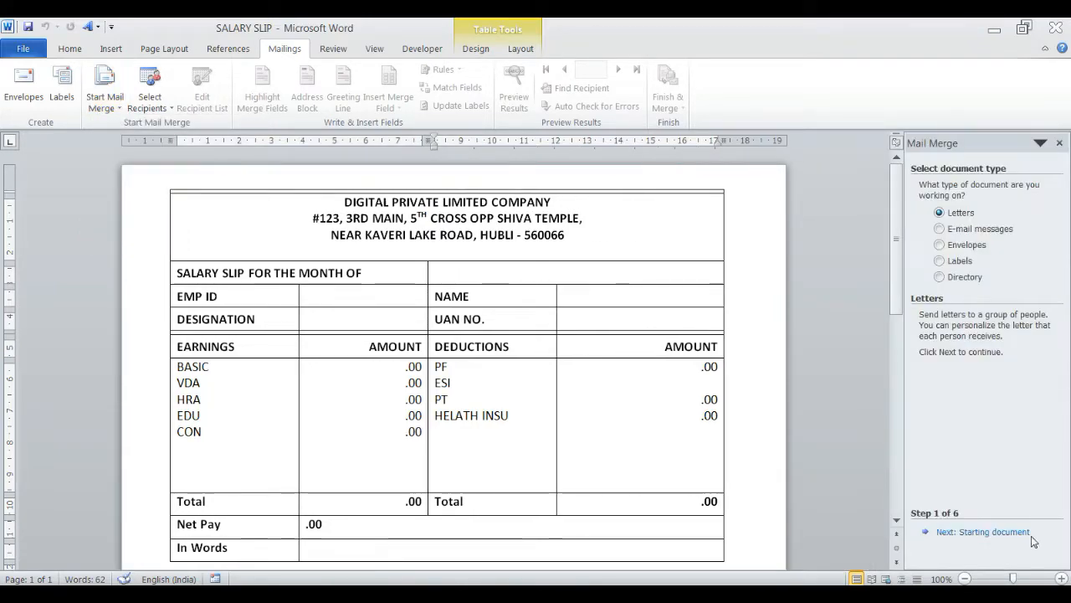
click(982, 533)
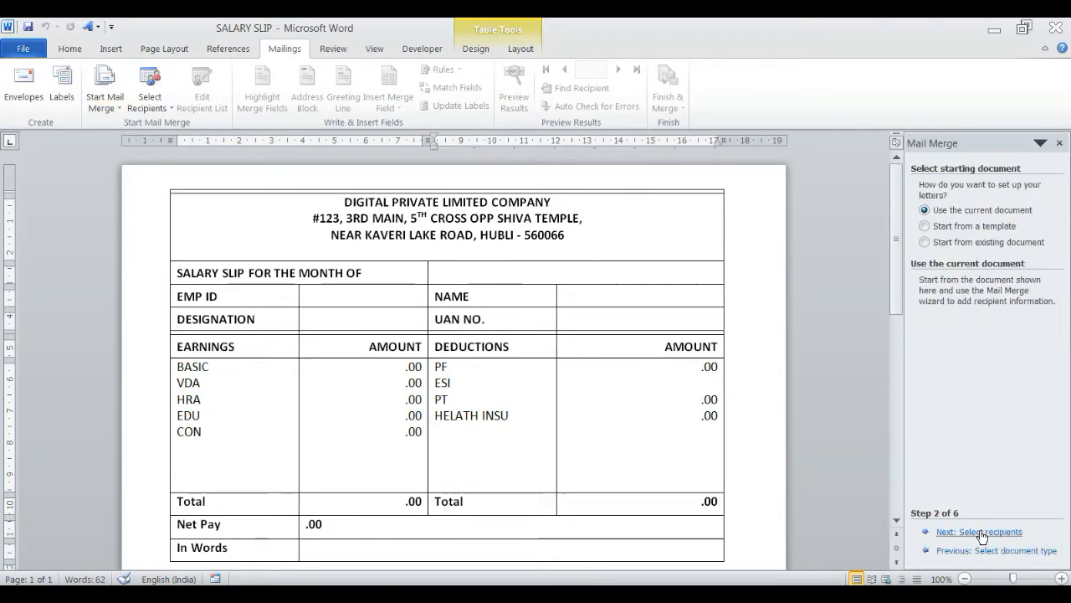
click(981, 533)
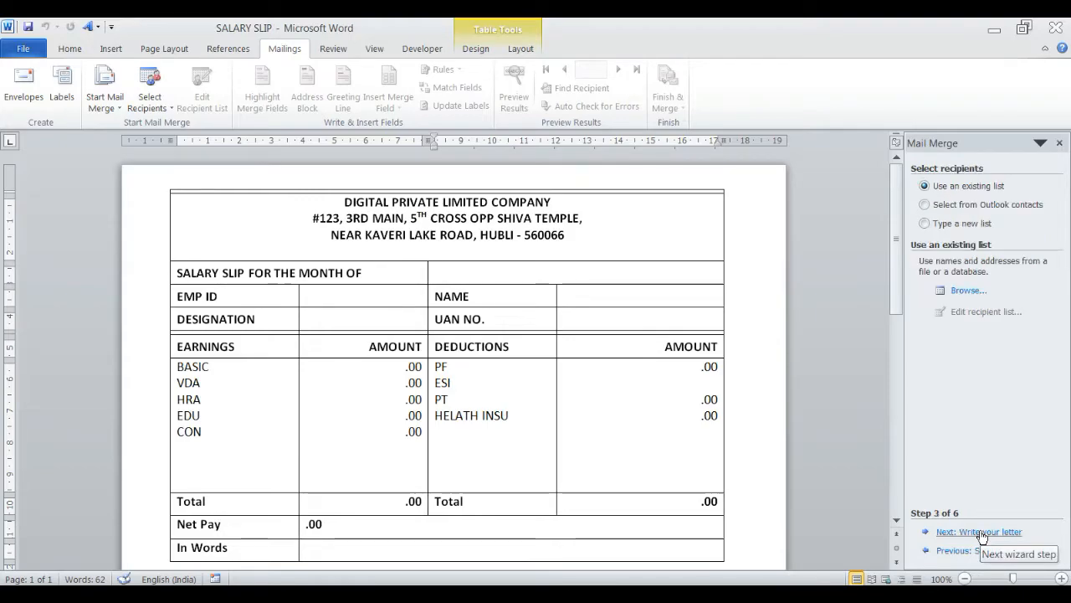
Step: Use Sheet3$ of the SALARY SLIP workbook in D:\01_VIDEOS\09_MAIL MARGE\02 as the recipient list, with the first row as column headers
click(968, 291)
scroll(203, 352, down, 1)
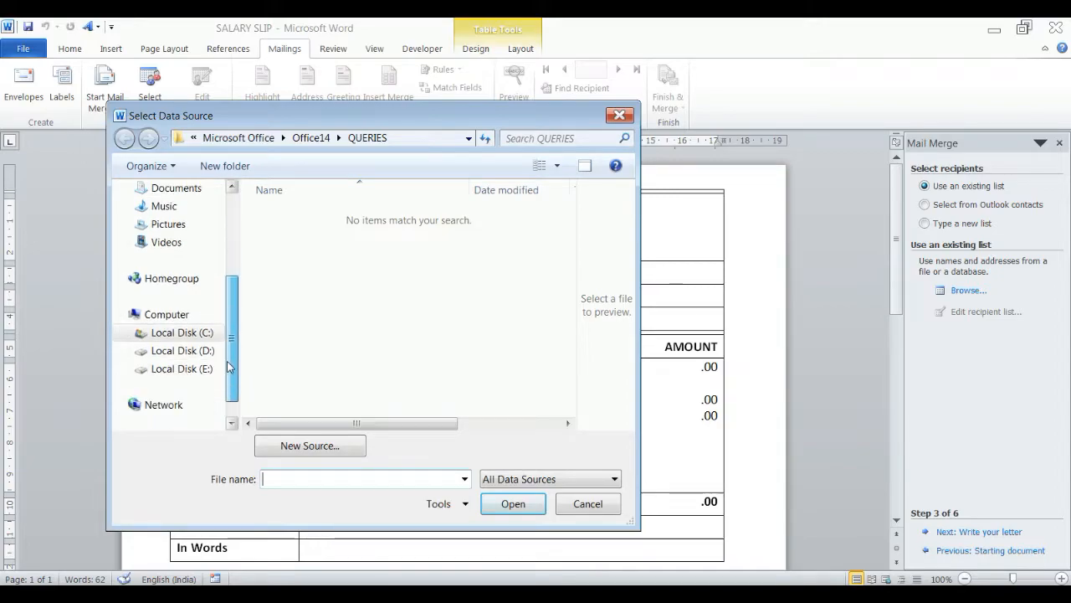
click(203, 355)
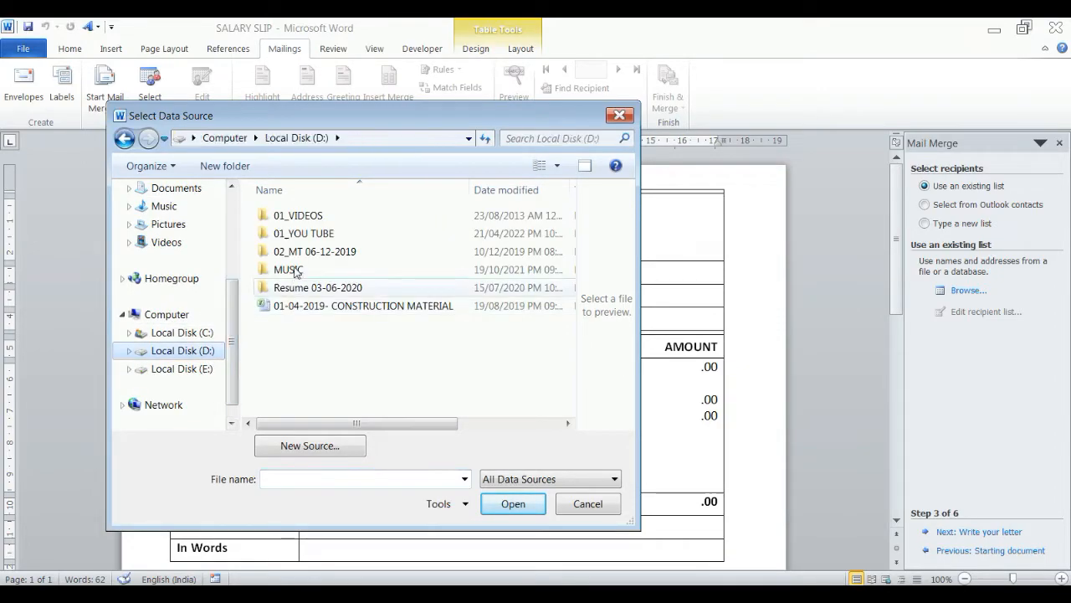
double_click(310, 216)
scroll(332, 289, down, 3)
double_click(402, 369)
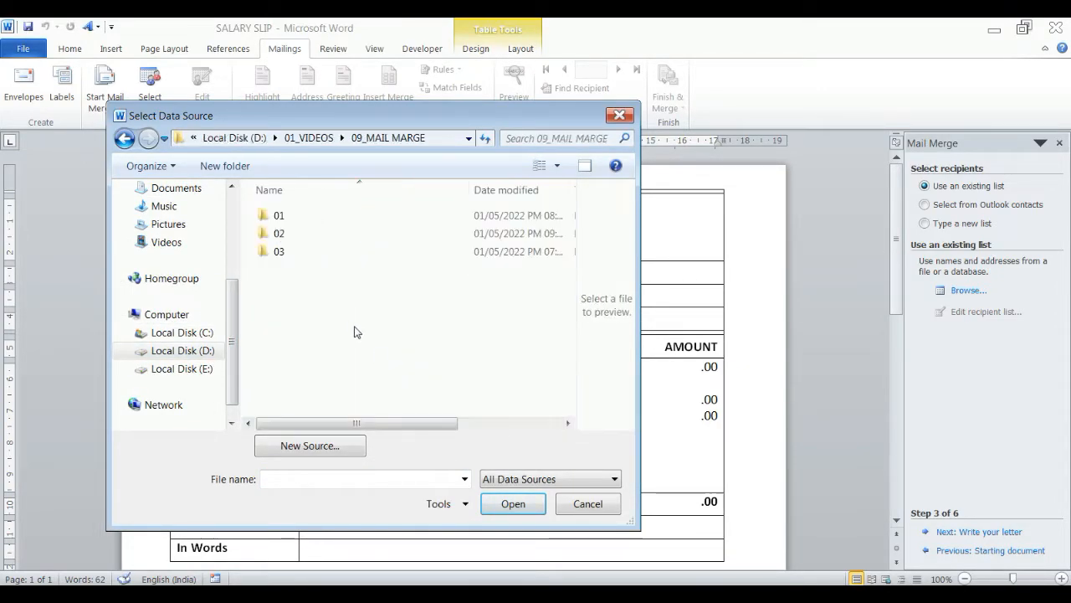
double_click(288, 235)
double_click(318, 234)
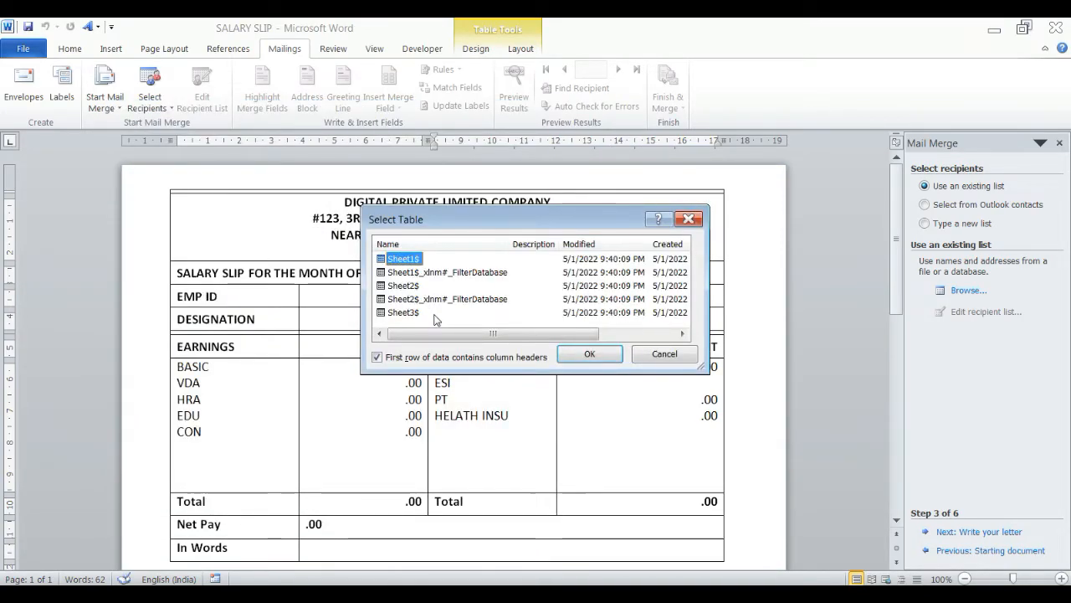
click(408, 313)
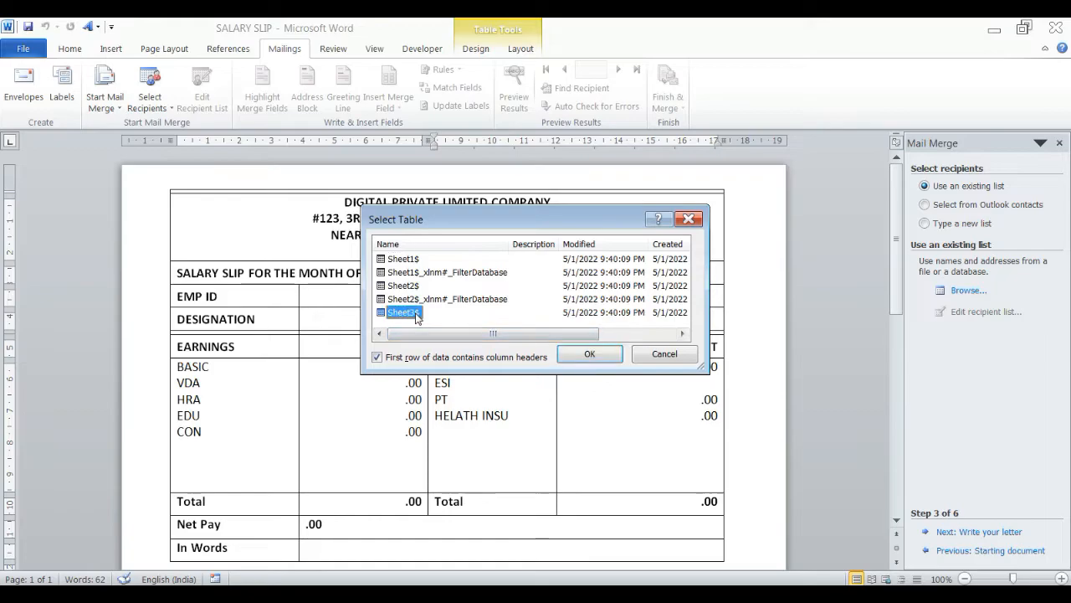
click(590, 355)
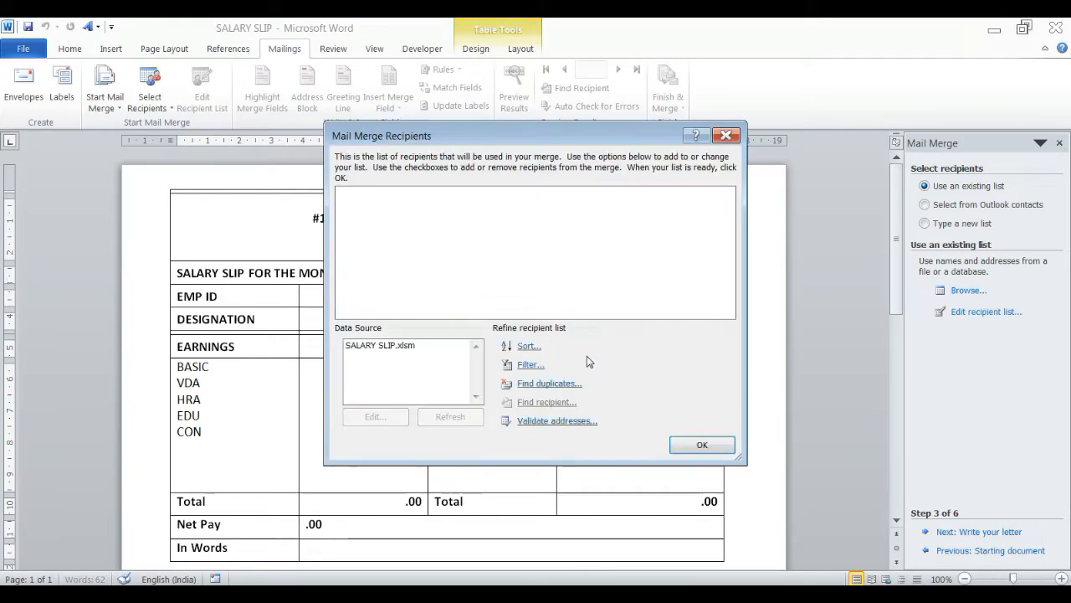
click(702, 446)
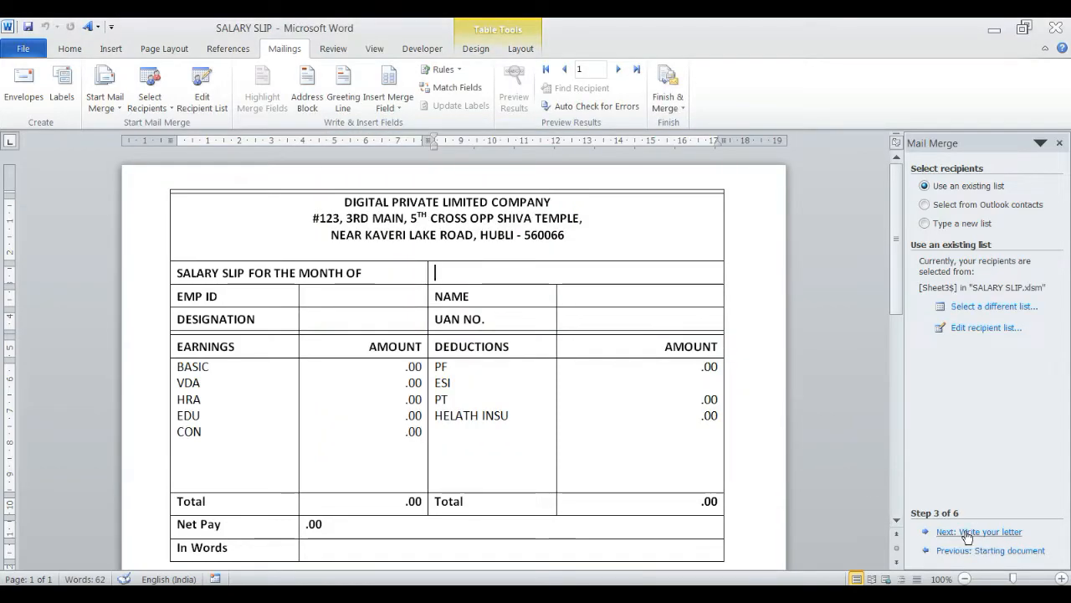
Step: Advance the mail merge wizard through its remaining stages to Complete the merge and close it
click(993, 532)
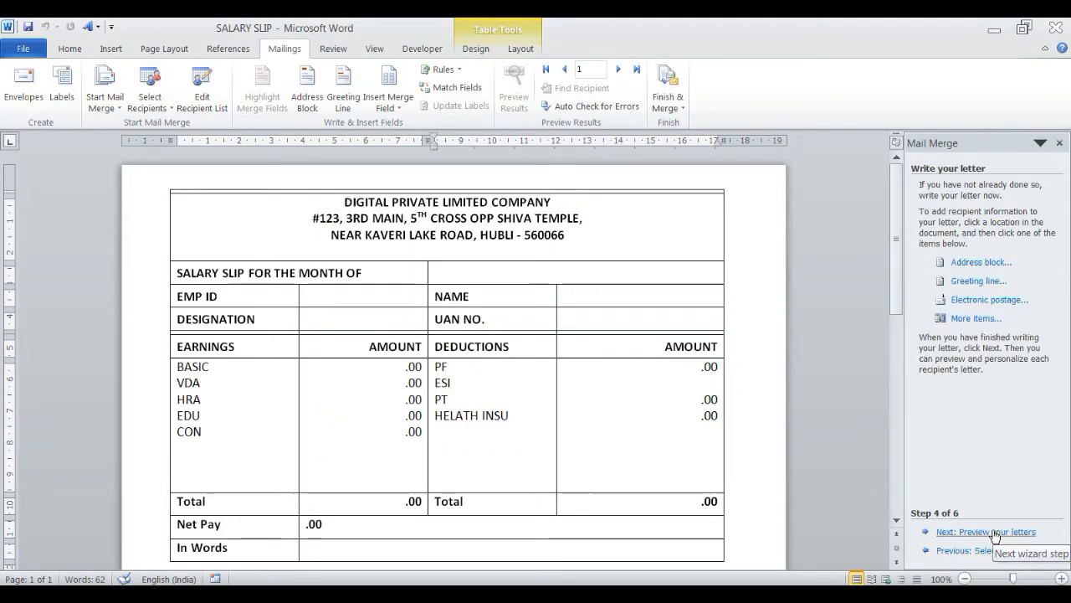
click(992, 532)
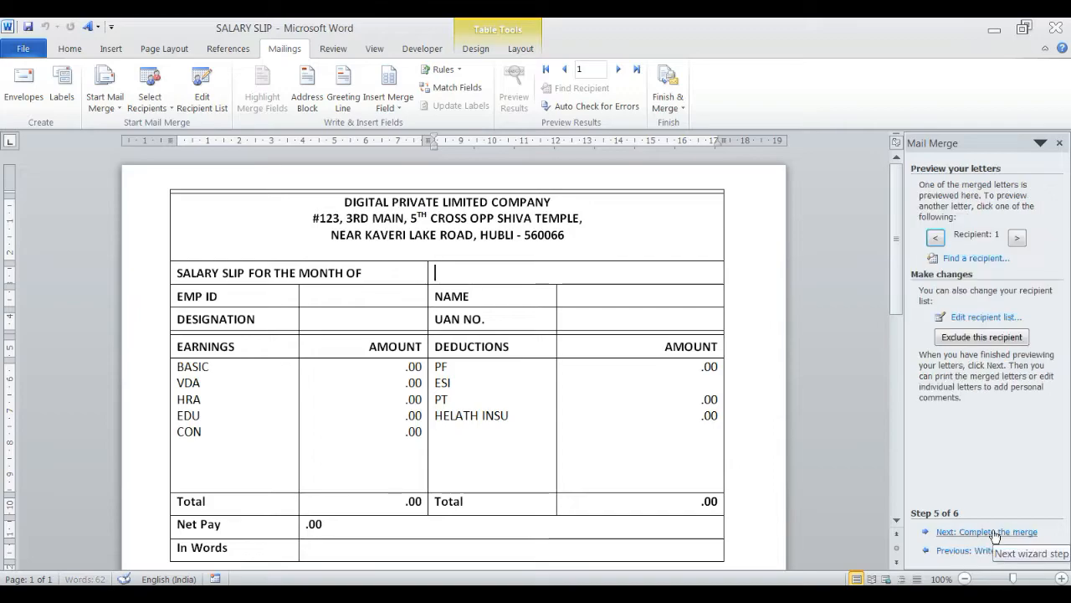
click(995, 532)
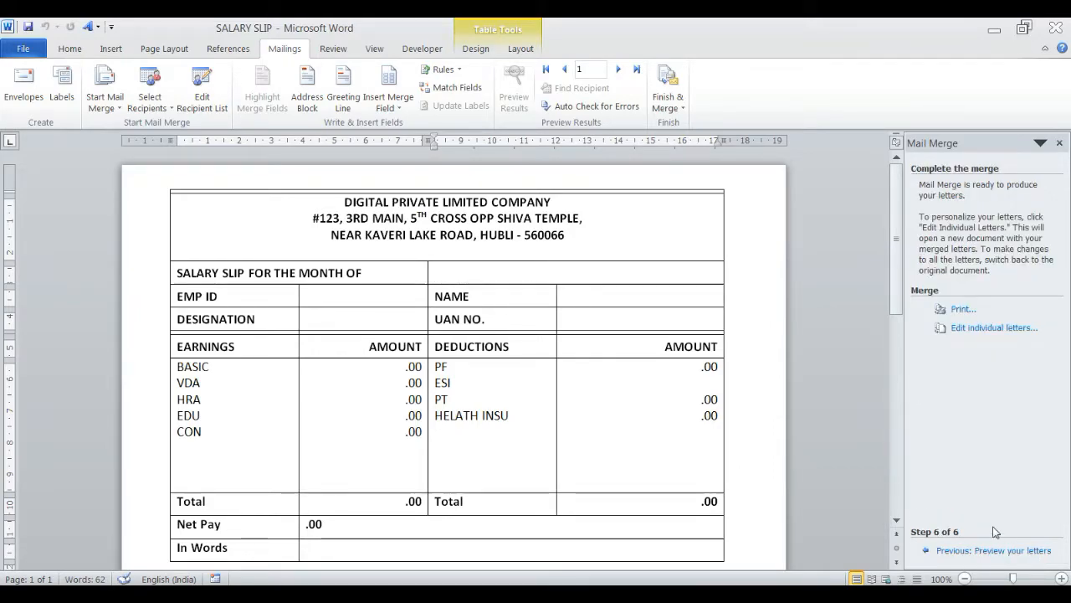
click(1060, 144)
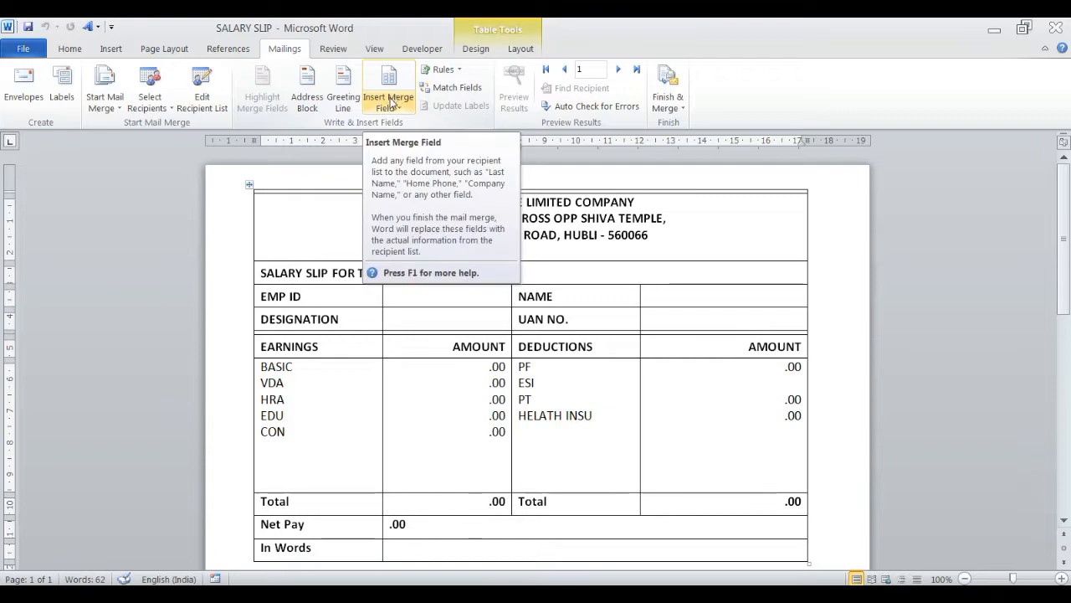
Step: Insert the Month merge field in the salary slip's month cell and the Emp_Id field beside EMP ID
click(385, 105)
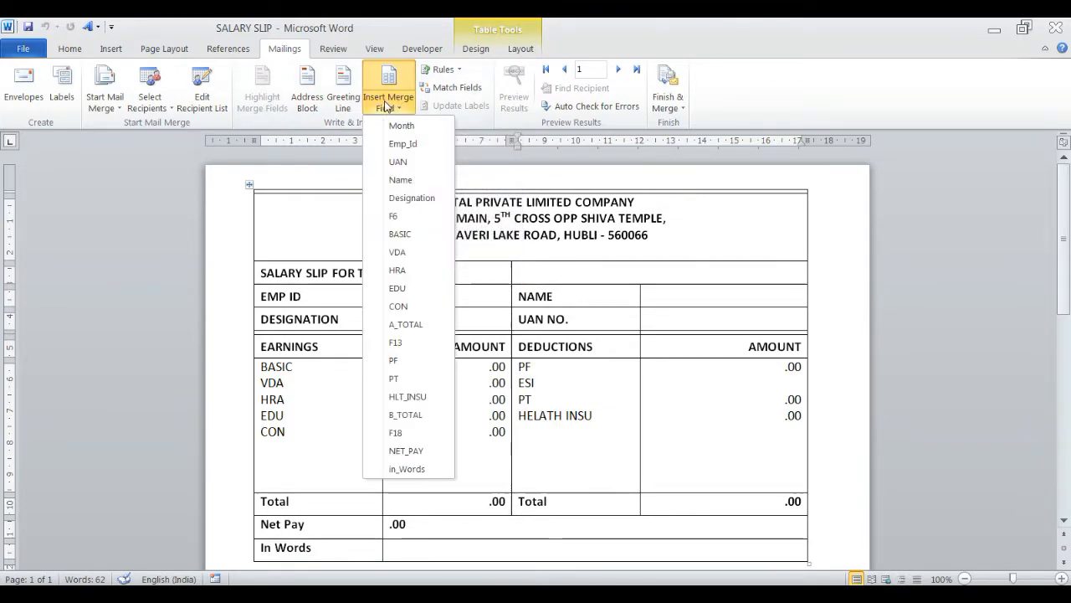
click(399, 127)
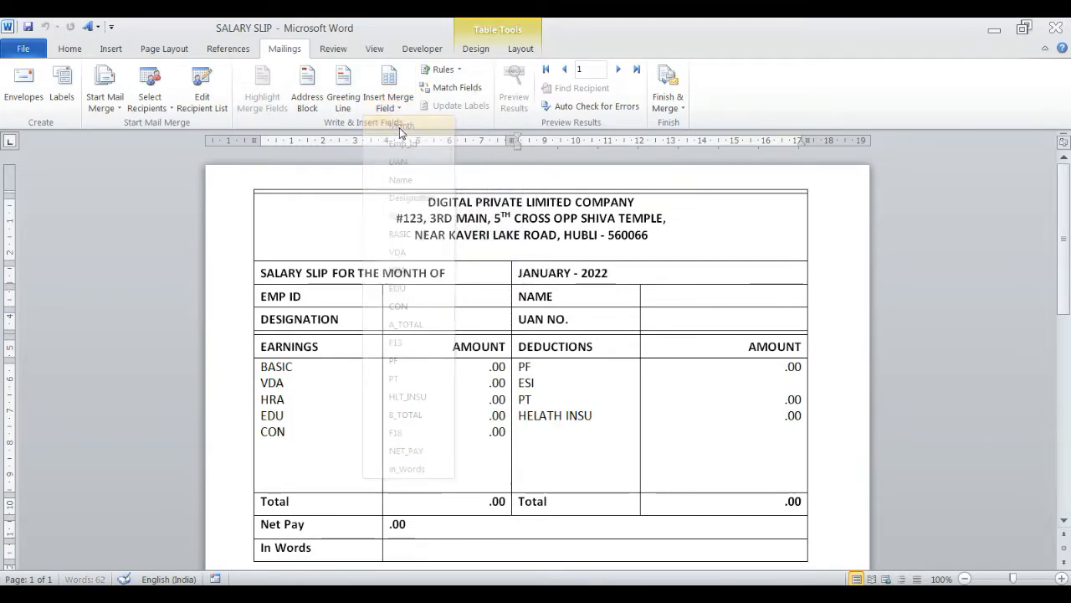
click(390, 297)
click(385, 106)
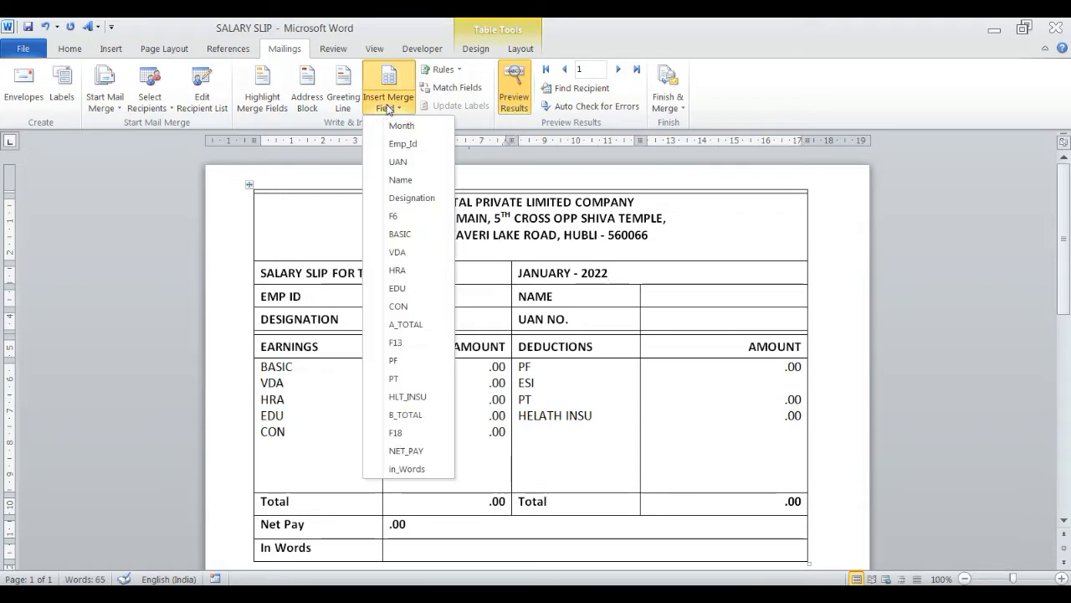
click(399, 143)
Step: Insert the Designation merge field in the empty cell beside DESIGNATION
click(423, 318)
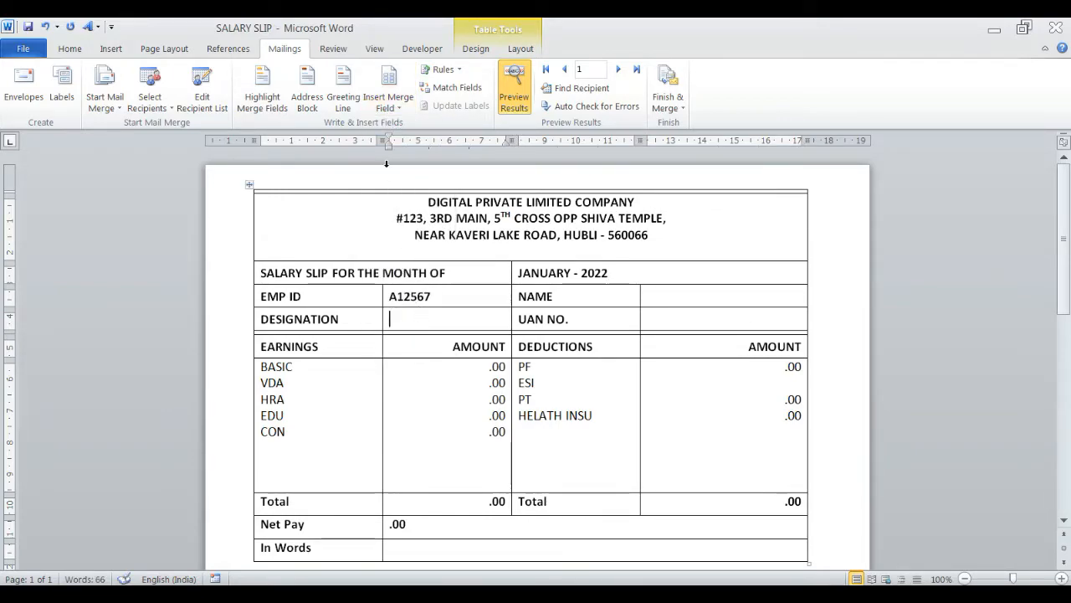
click(388, 99)
click(410, 198)
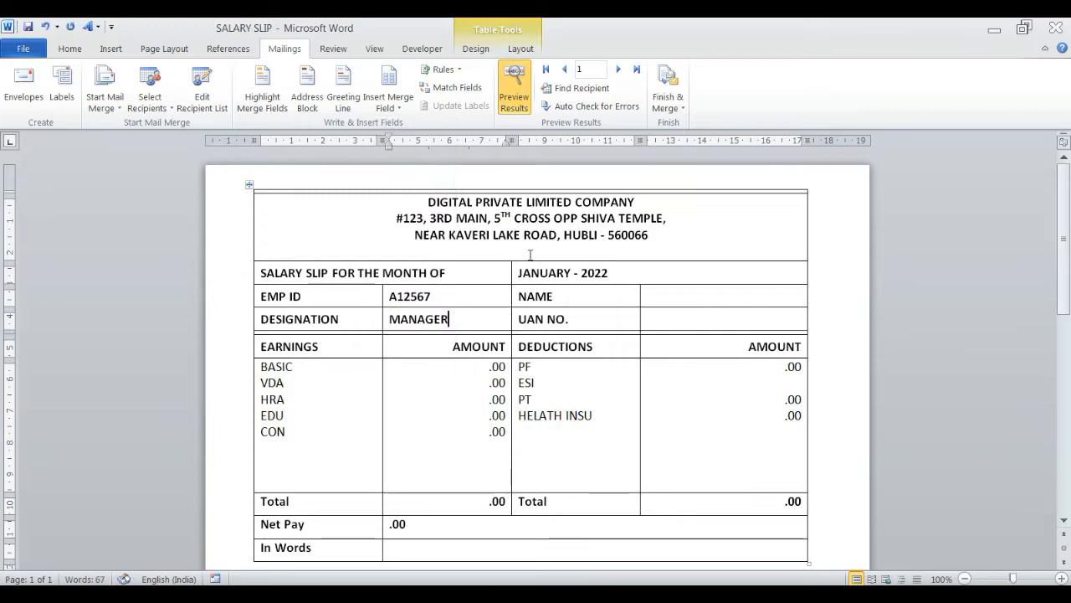
Step: Insert the Name merge field in the cell beside NAME and the UAN field beside UAN NO
click(643, 296)
click(402, 107)
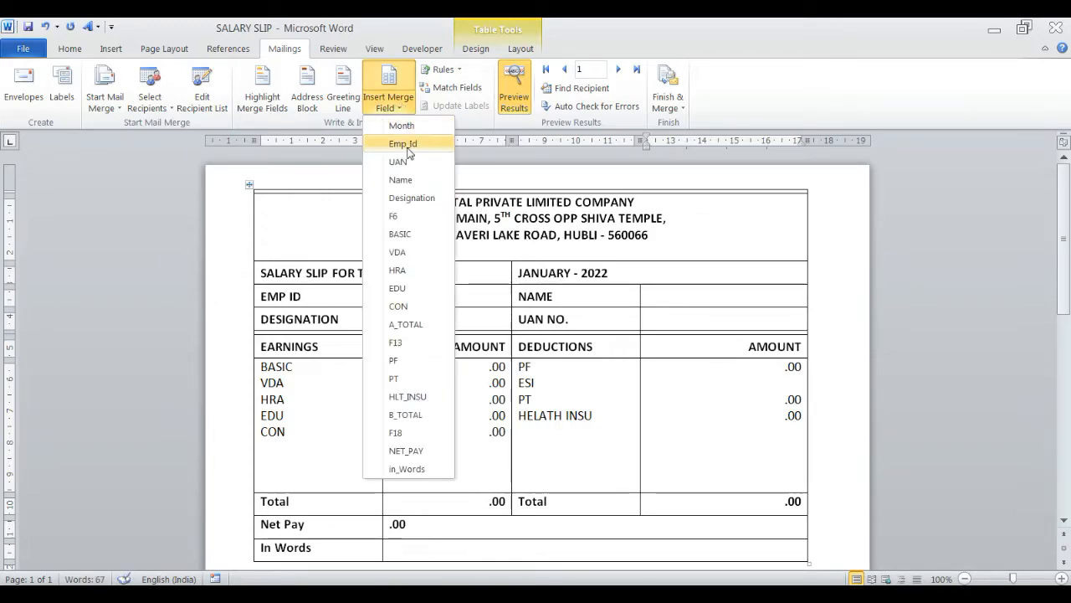
click(395, 180)
click(661, 326)
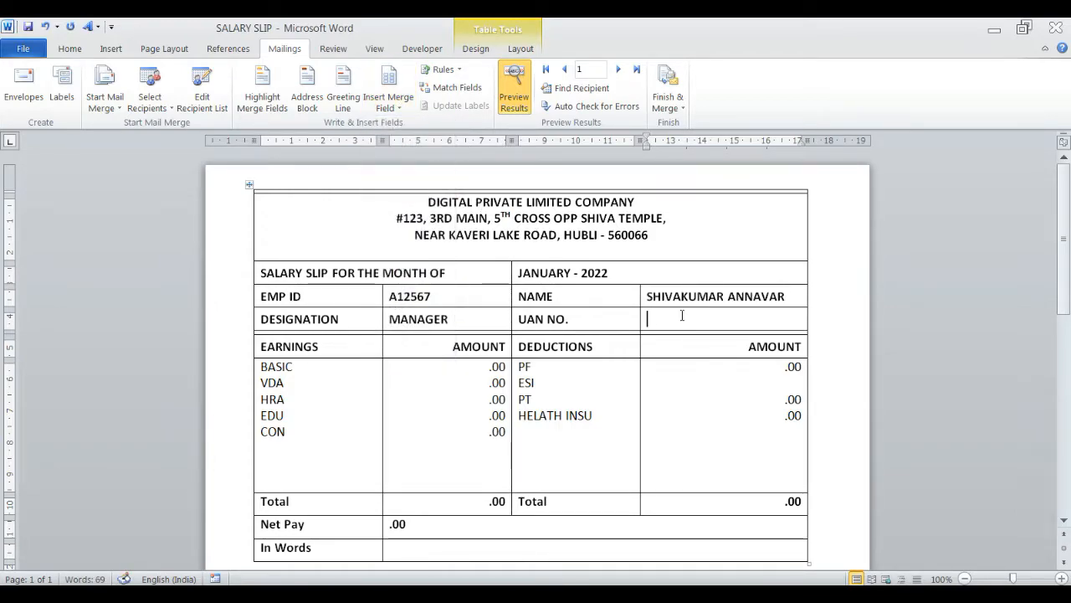
click(388, 99)
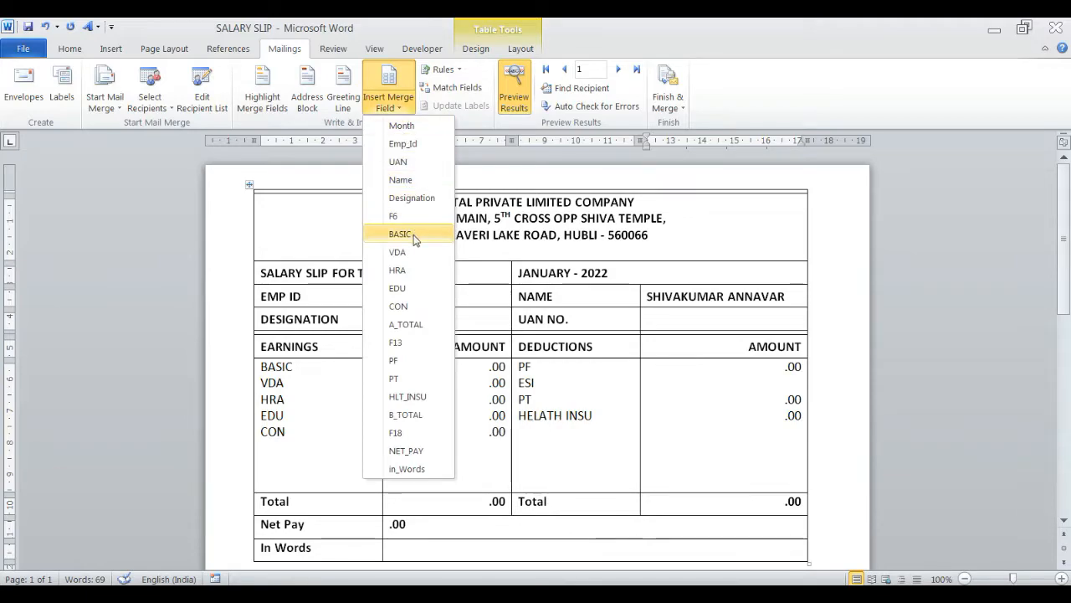
click(405, 162)
Step: Insert the BASIC and VDA merge fields before the .00 of their matching lines in the earnings amount column
click(492, 366)
click(385, 109)
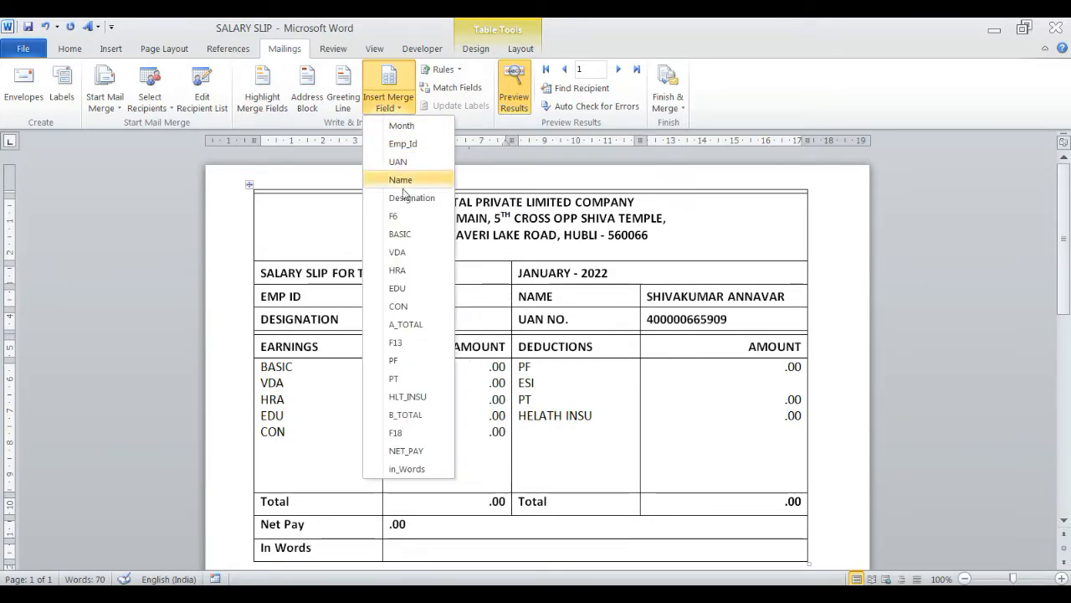
click(399, 234)
click(478, 389)
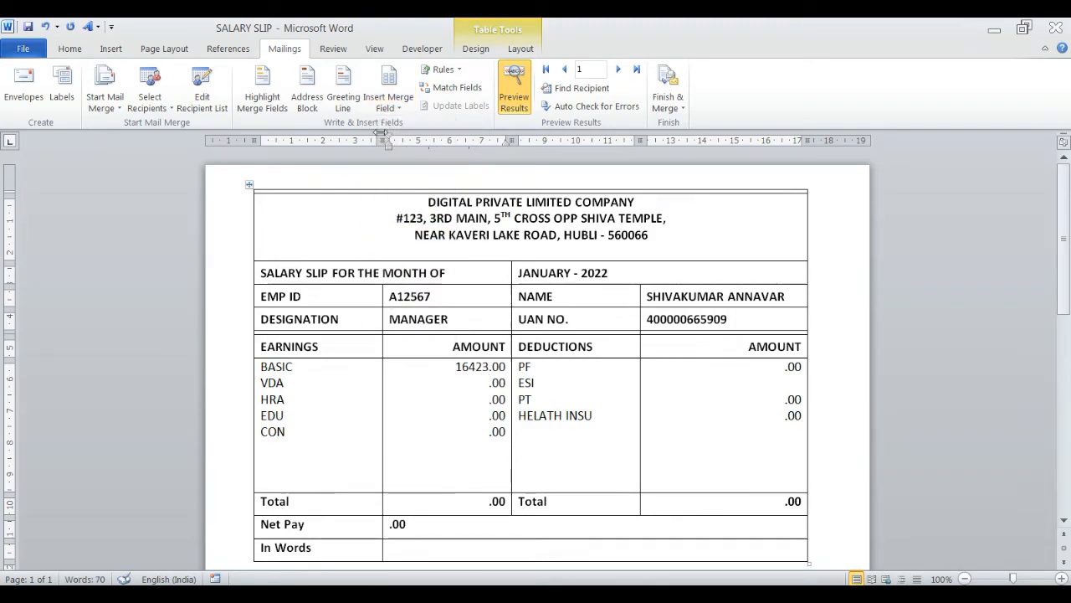
click(388, 106)
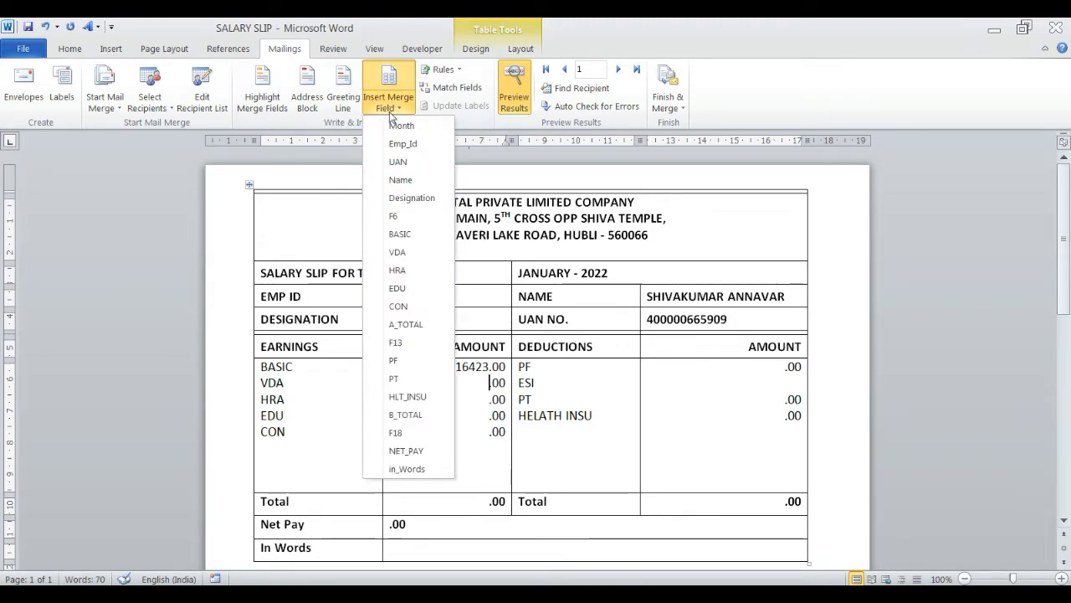
click(405, 254)
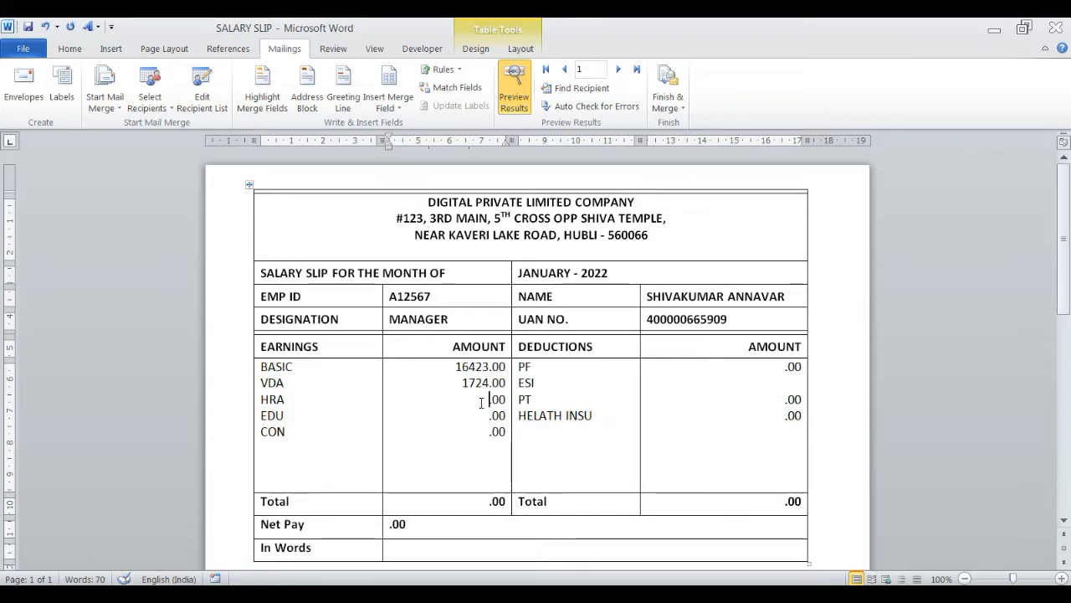
Step: Insert the HRA, EDU and CON merge fields before the .00 of their matching earnings lines
click(388, 99)
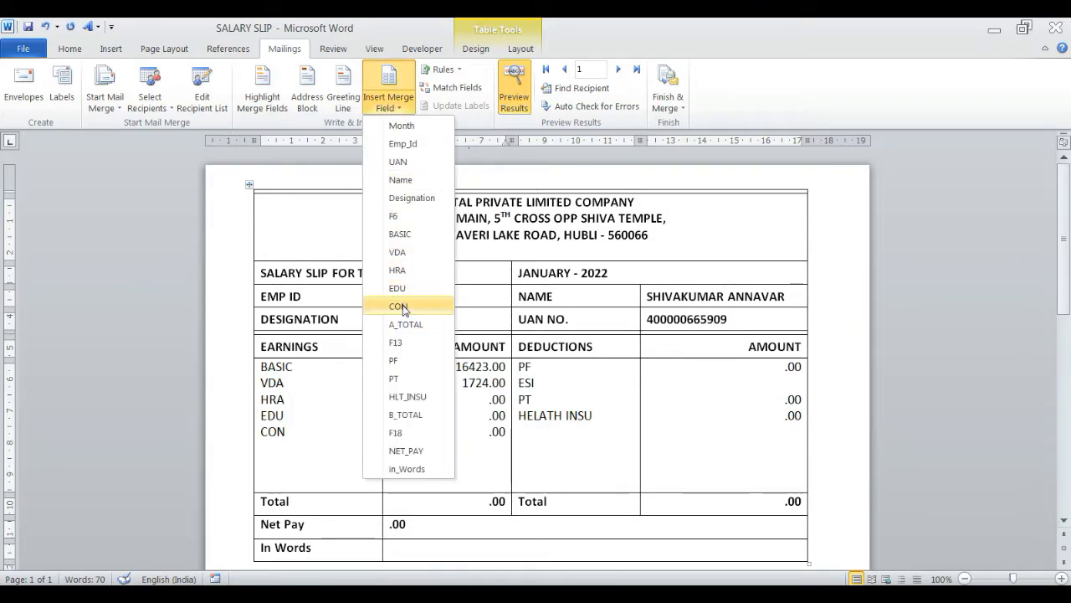
click(400, 271)
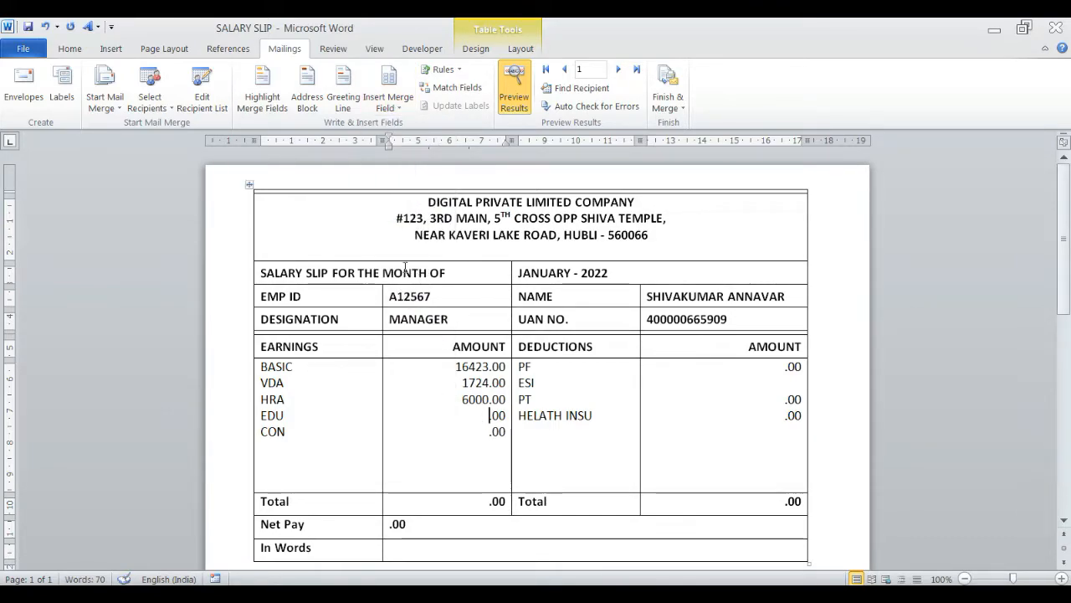
click(389, 99)
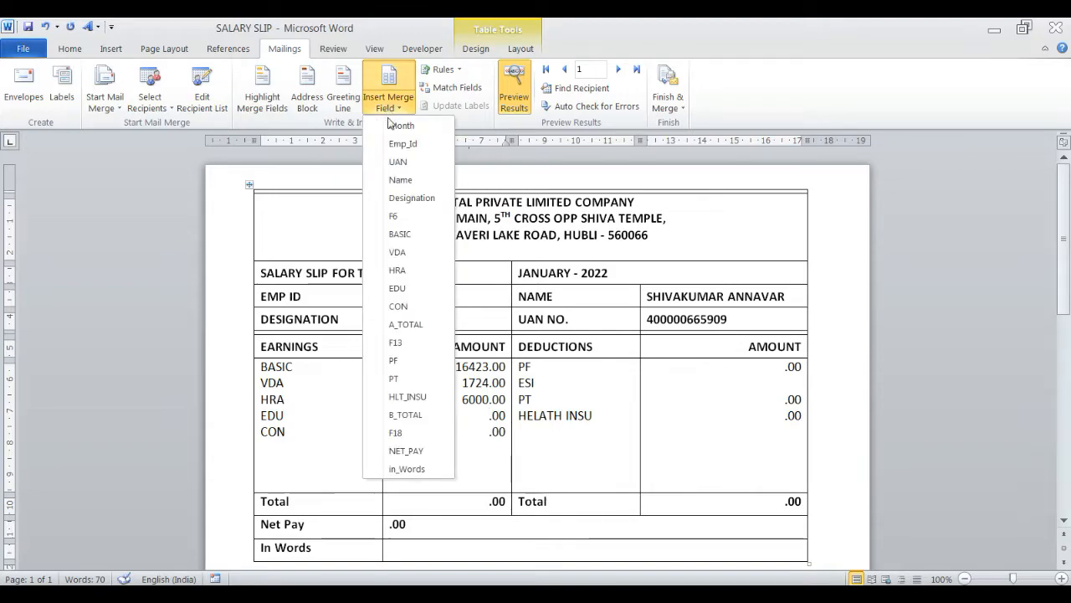
click(398, 288)
click(388, 114)
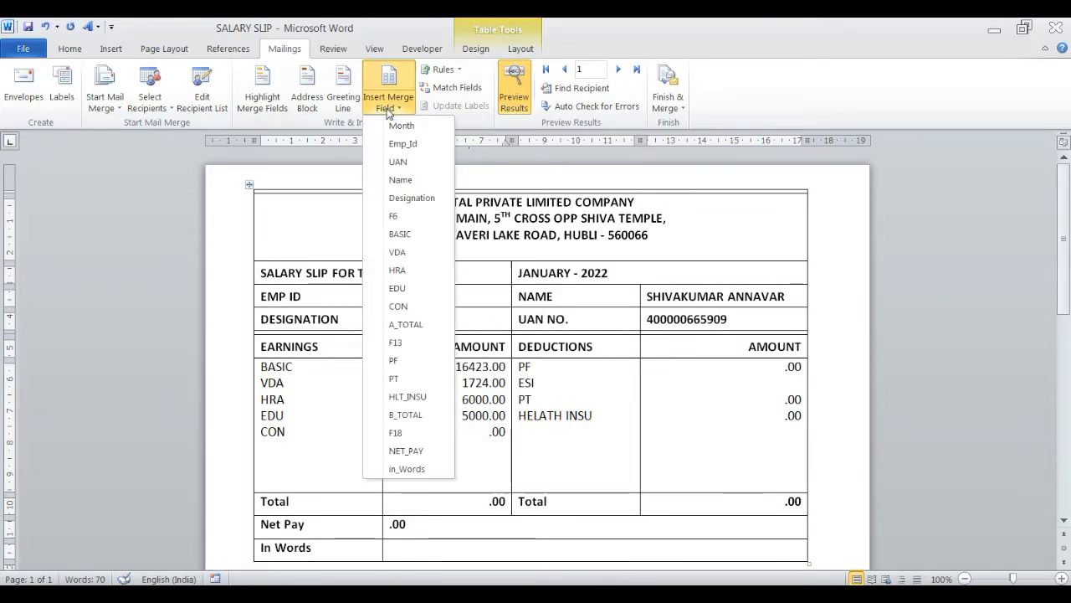
click(398, 305)
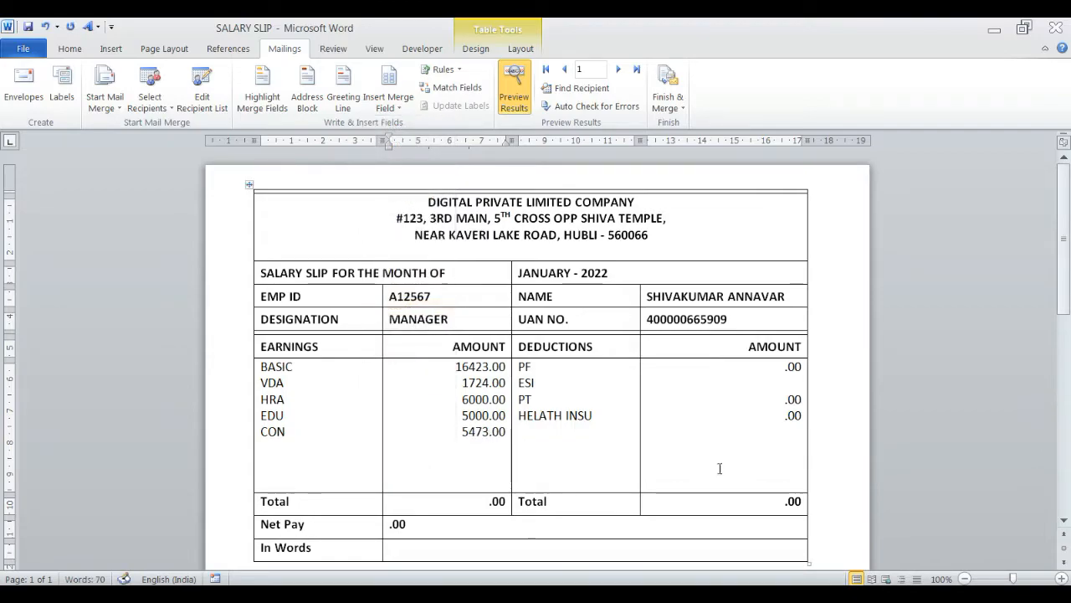
Step: Insert the PF and PT merge fields before the .00 of their matching lines in the deductions amount column
click(785, 366)
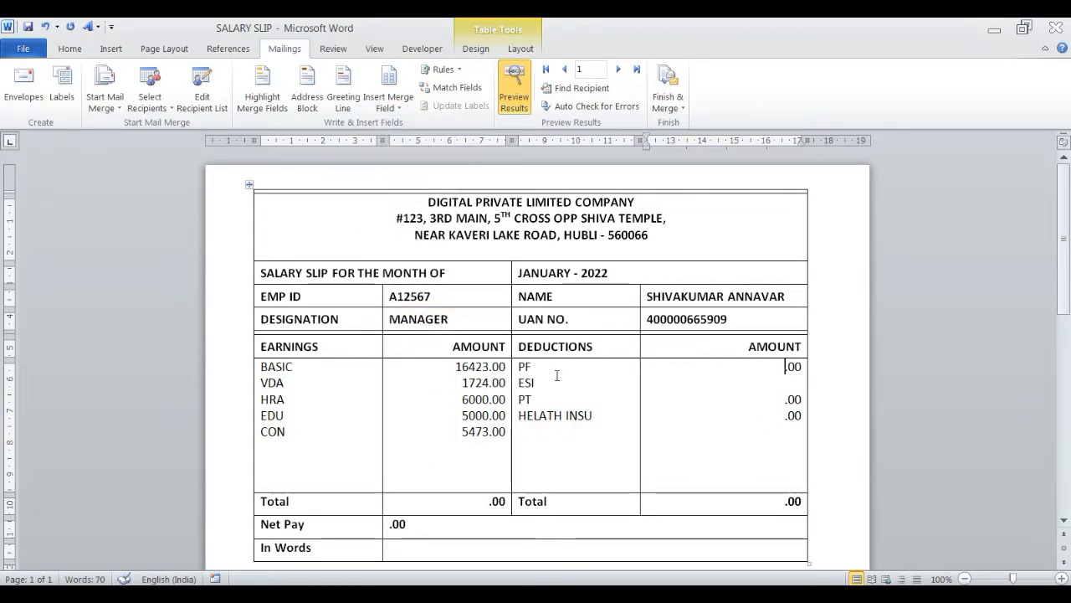
click(401, 105)
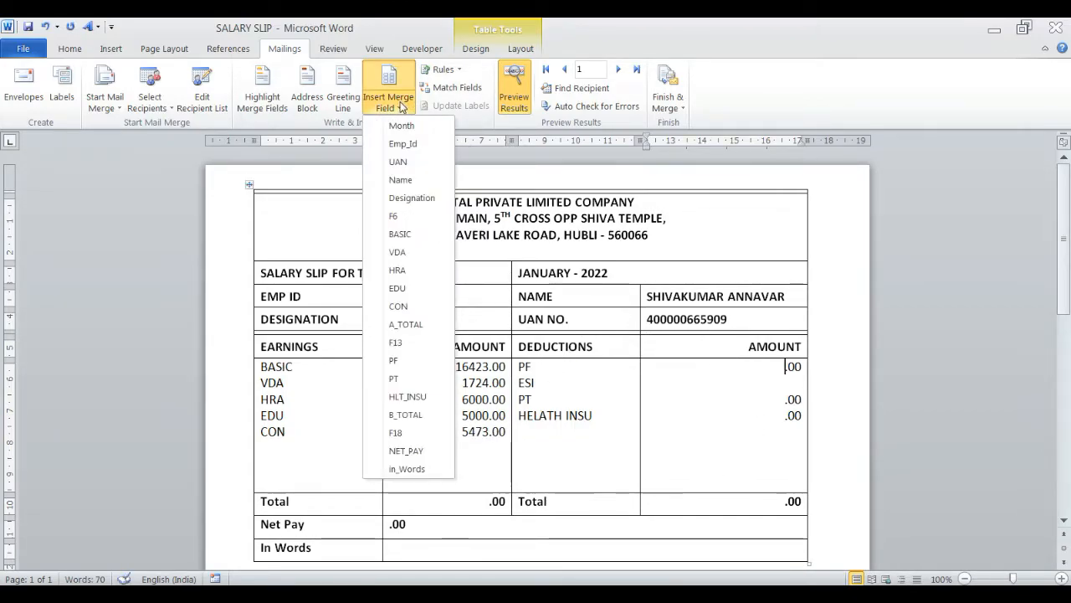
click(394, 360)
click(775, 390)
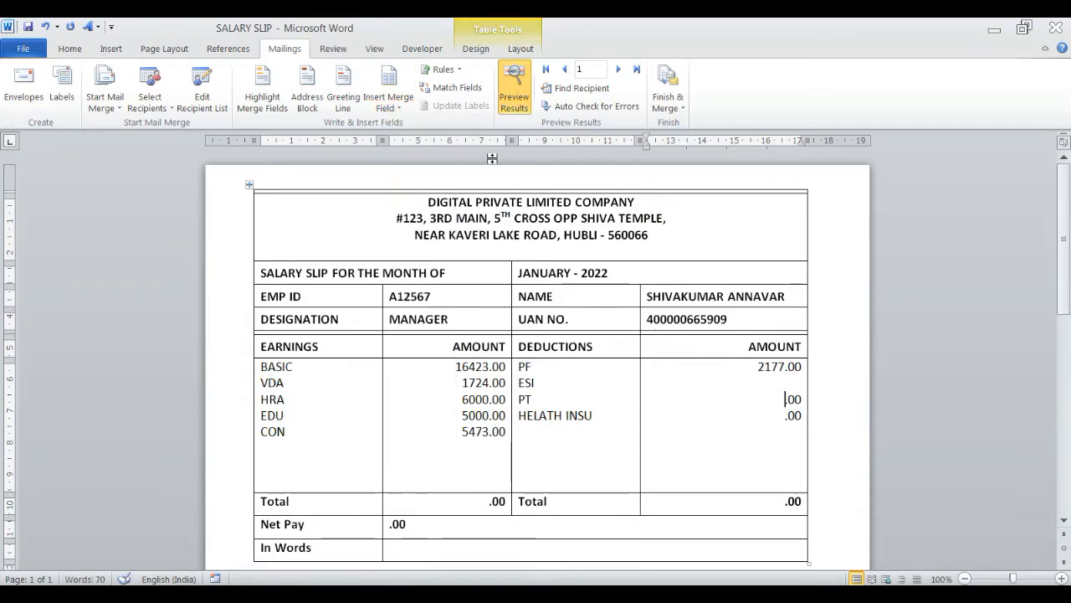
click(395, 106)
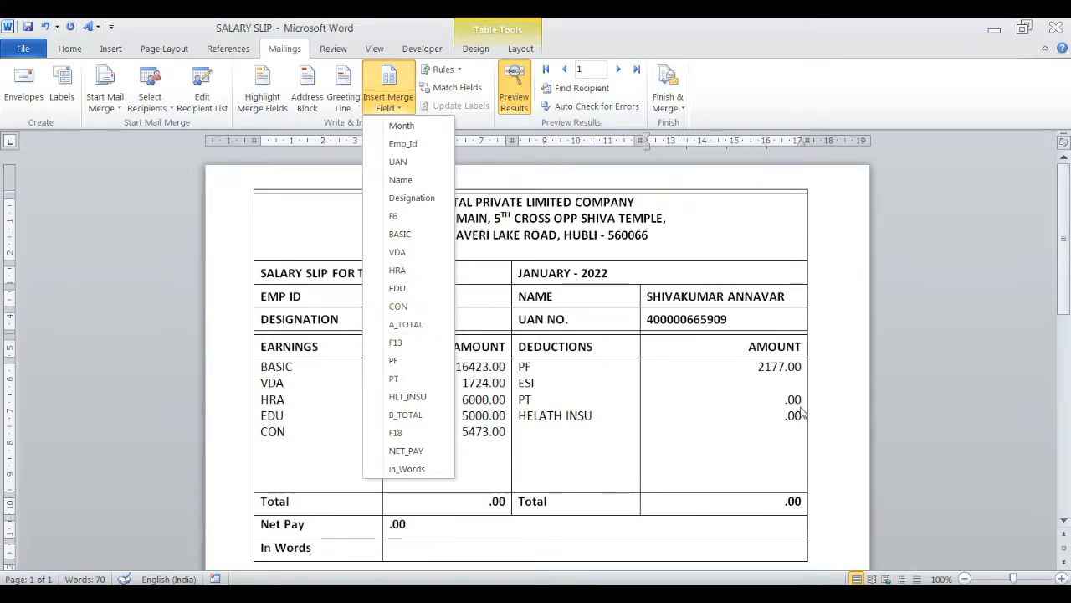
click(787, 399)
click(389, 96)
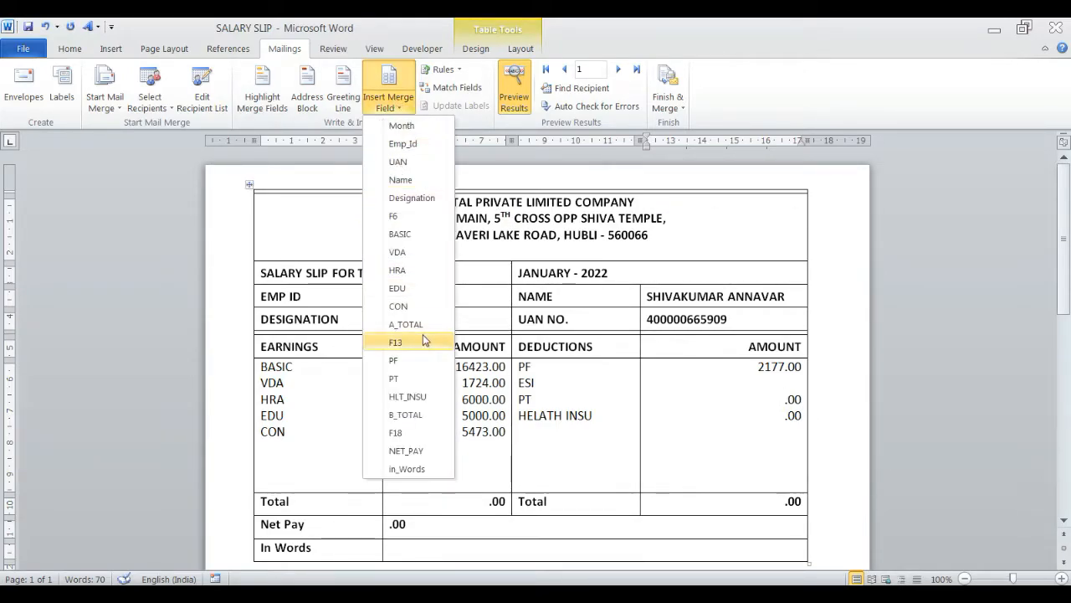
click(393, 378)
Step: Insert the HLT_INSU merge field before the .00 of the HELATH INSU deduction line
click(758, 421)
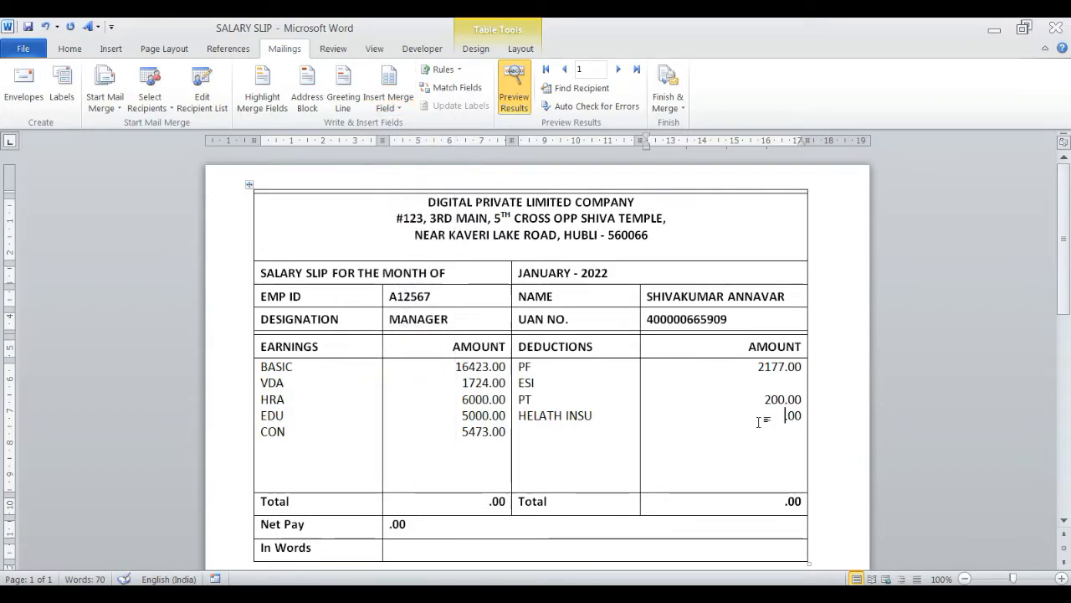
click(393, 101)
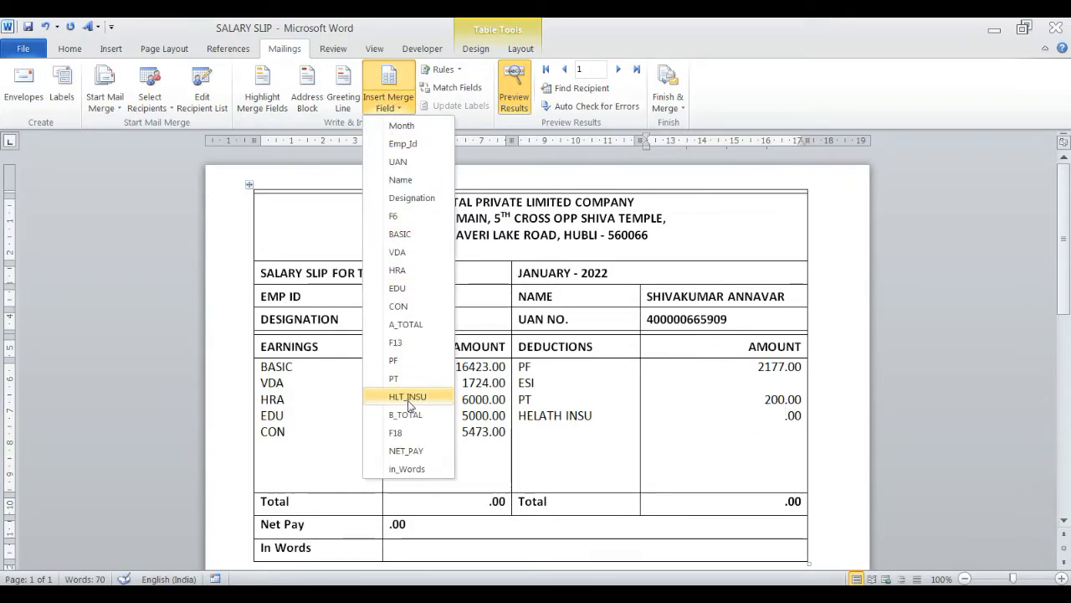
click(409, 396)
Step: Insert the A_TOTAL merge field before the .00 of the earnings total and B_TOTAL before that of the deductions total
click(490, 501)
click(388, 101)
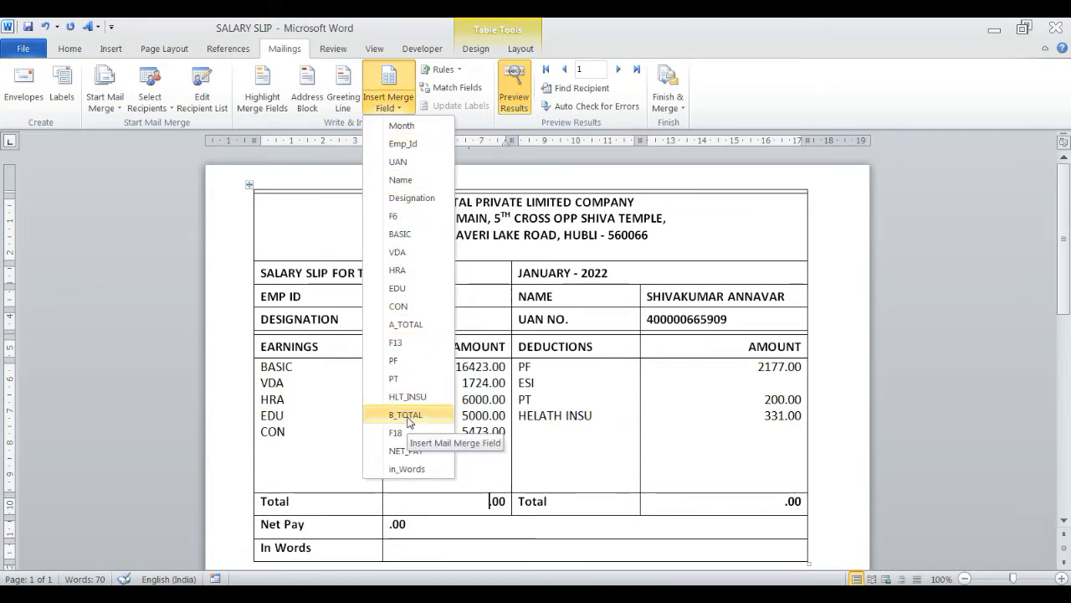
click(406, 325)
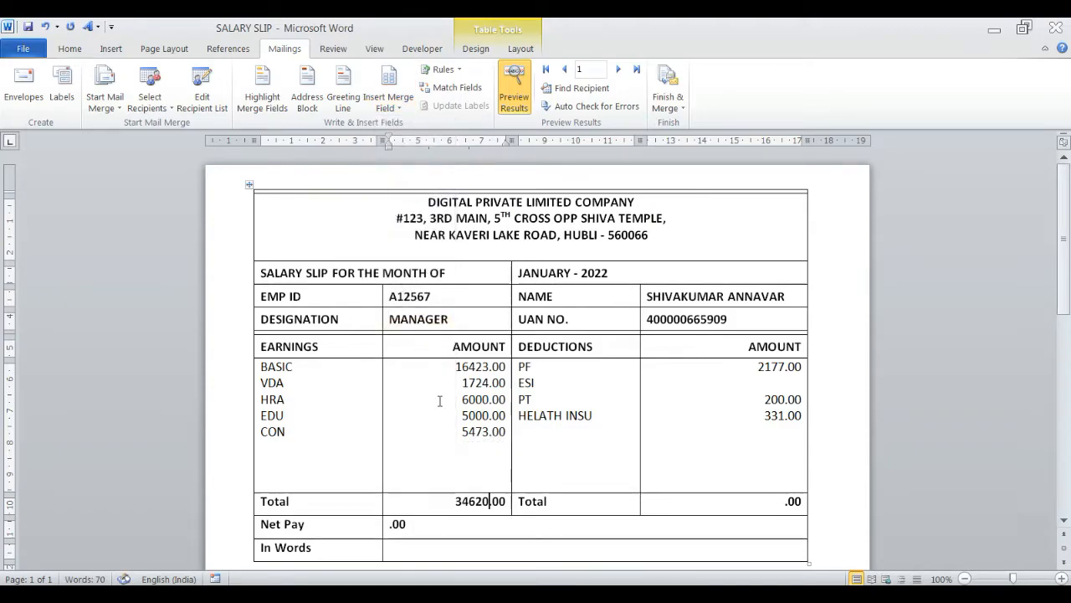
click(729, 506)
click(391, 114)
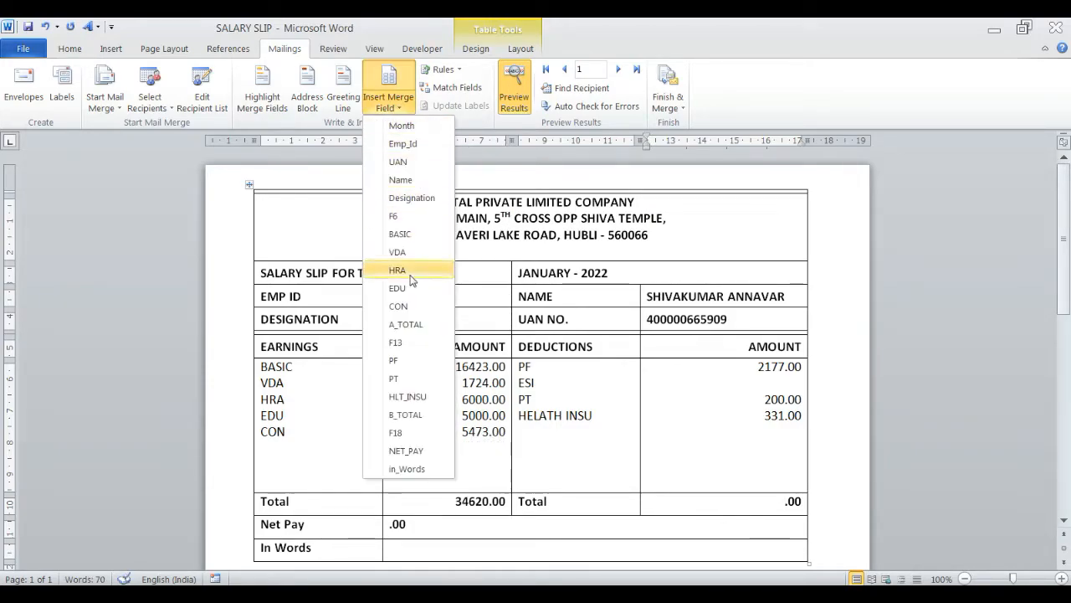
click(406, 415)
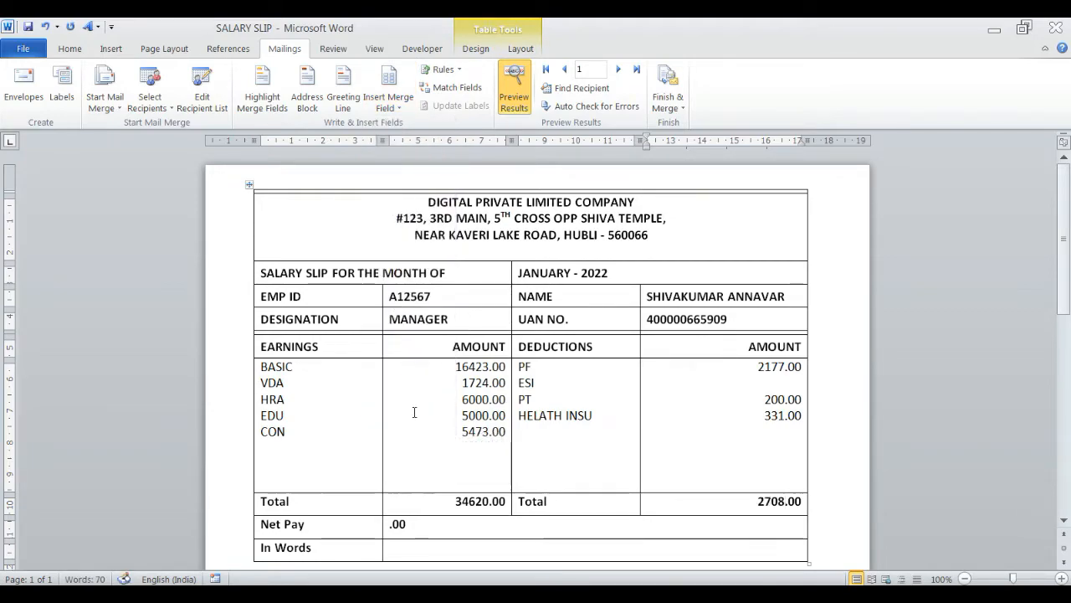
Step: Insert the NET_PAY merge field before the .00 in the Net Pay row and in_Words in the In Words row, and save the document
click(392, 525)
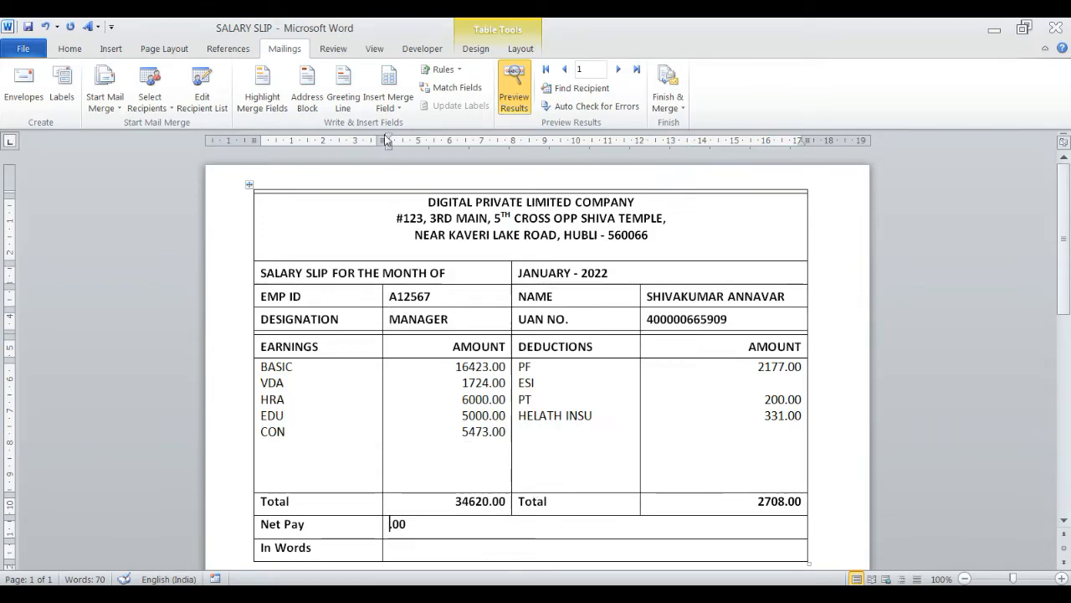
click(388, 99)
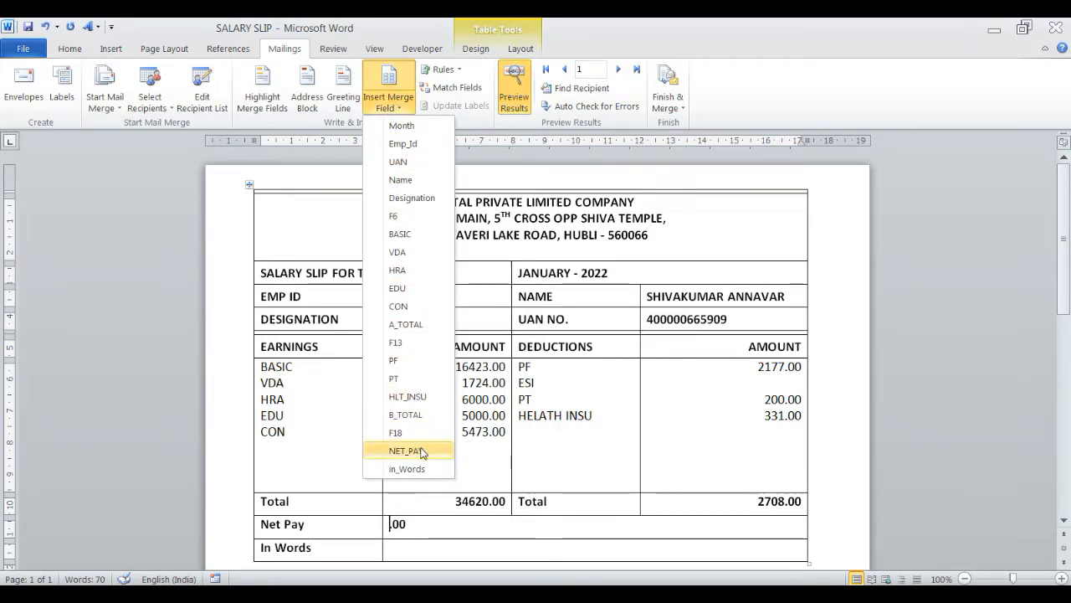
click(423, 452)
click(413, 549)
click(388, 101)
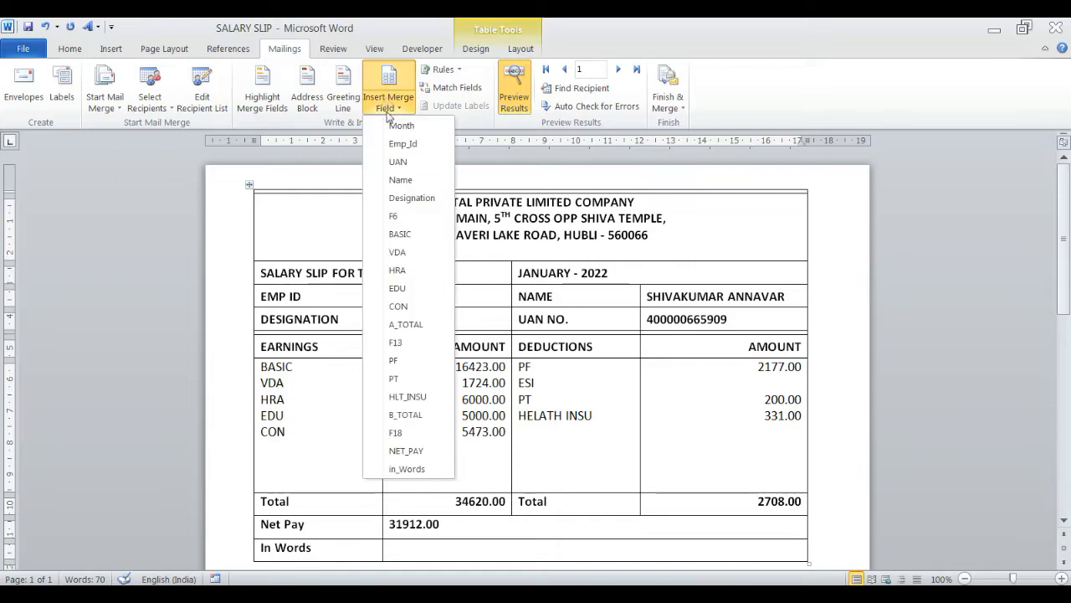
click(418, 469)
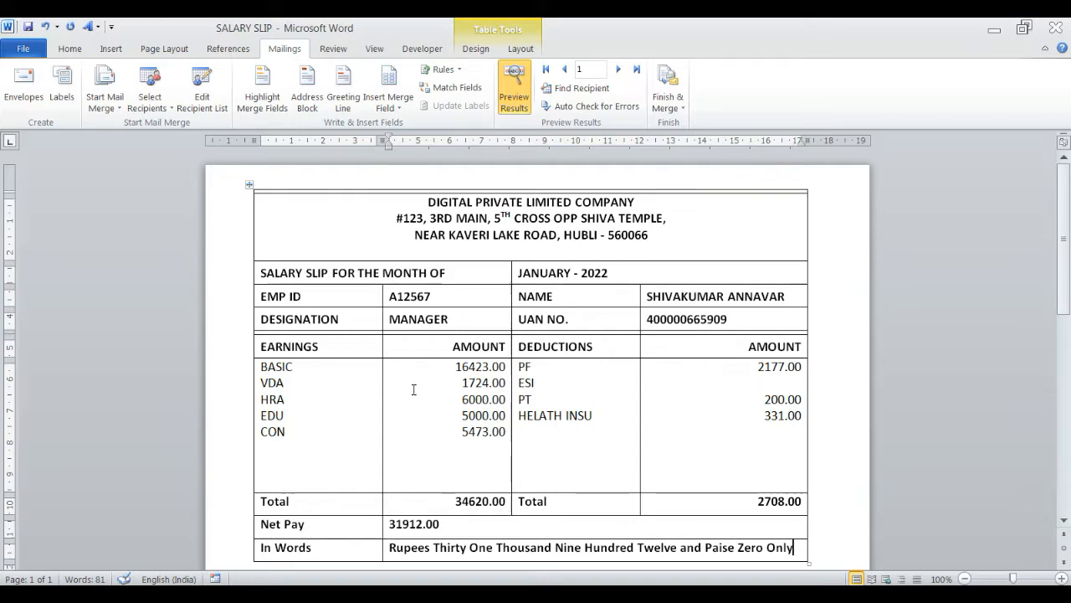
click(28, 28)
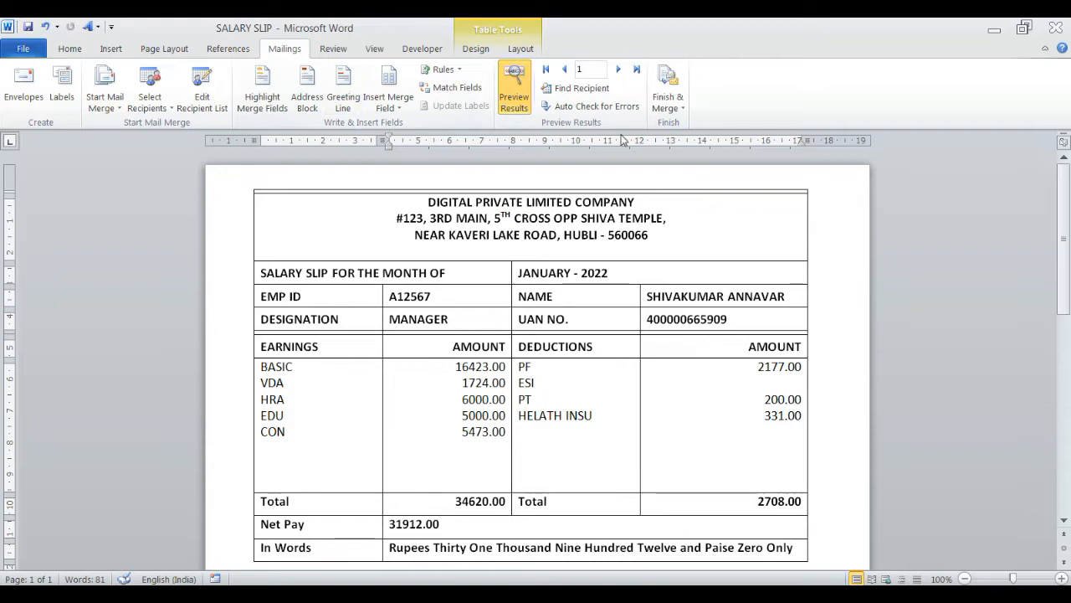
Step: Step through the merged salary slip preview from the first recipient to record 4
click(619, 71)
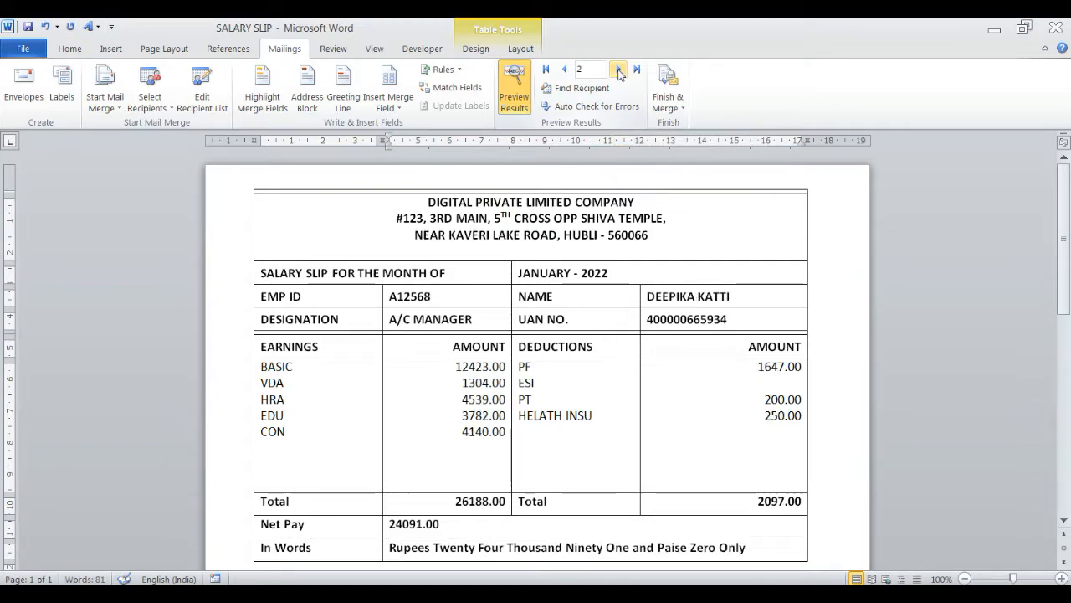
click(618, 71)
click(618, 70)
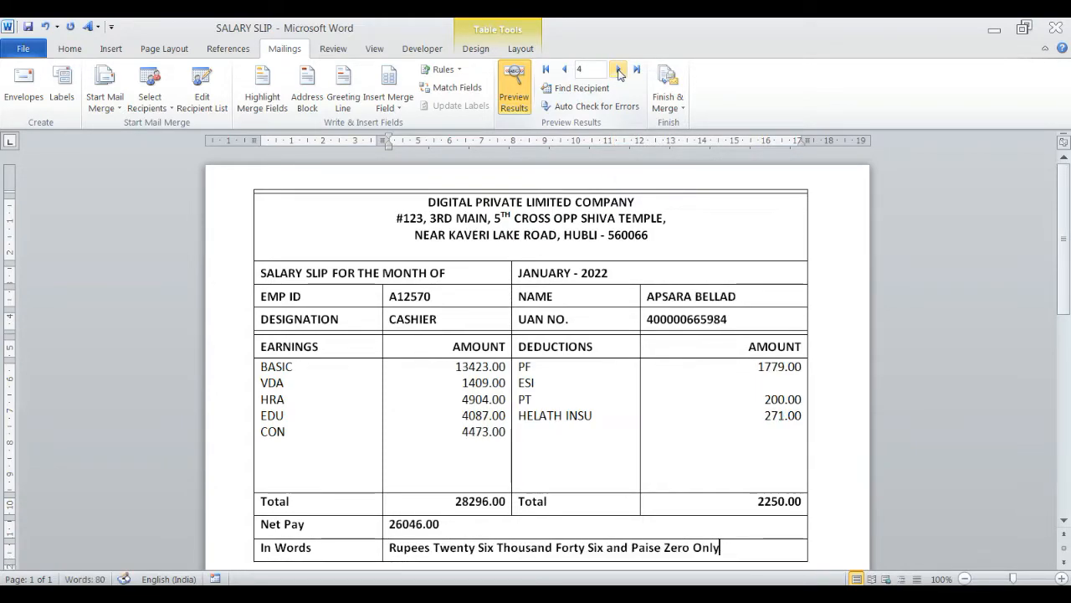
Step: Step through the merged salary slip preview from record 5 to record 10, then back and forth to record 9
click(619, 71)
click(619, 70)
click(618, 70)
click(618, 70)
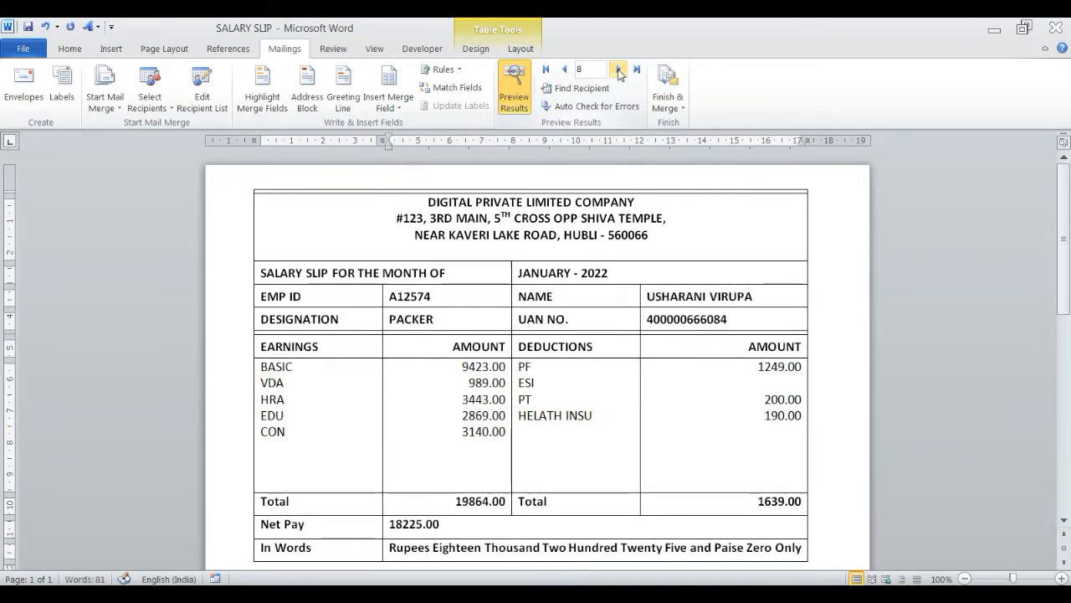
click(618, 71)
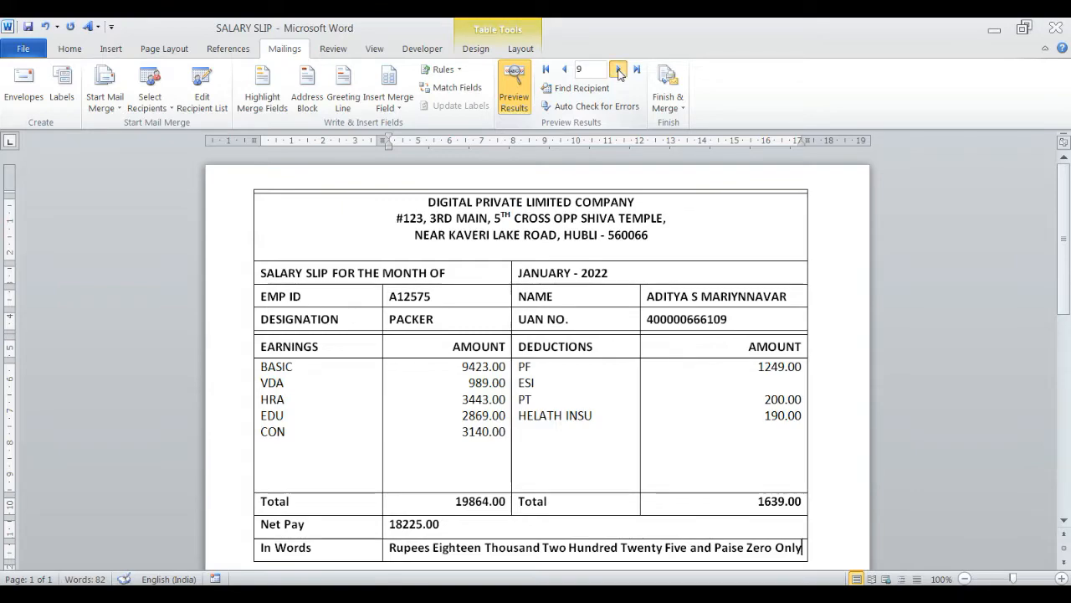
click(618, 70)
click(567, 71)
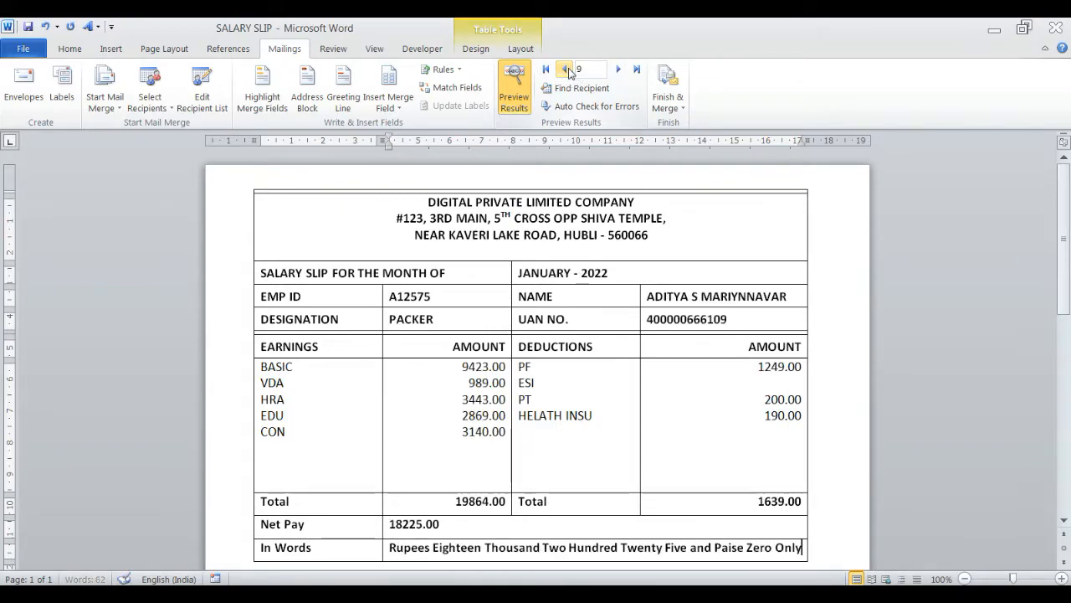
click(567, 70)
click(619, 70)
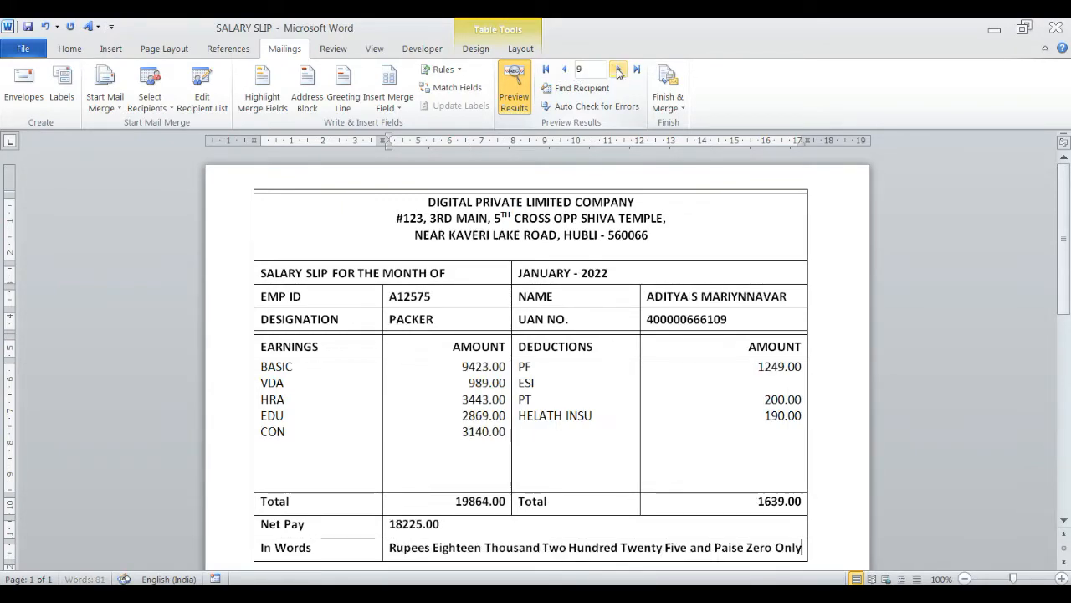
Step: Try to merge the salary slips for records 1 to 5 to the printer, look over the printer choices, and cancel printing
click(667, 93)
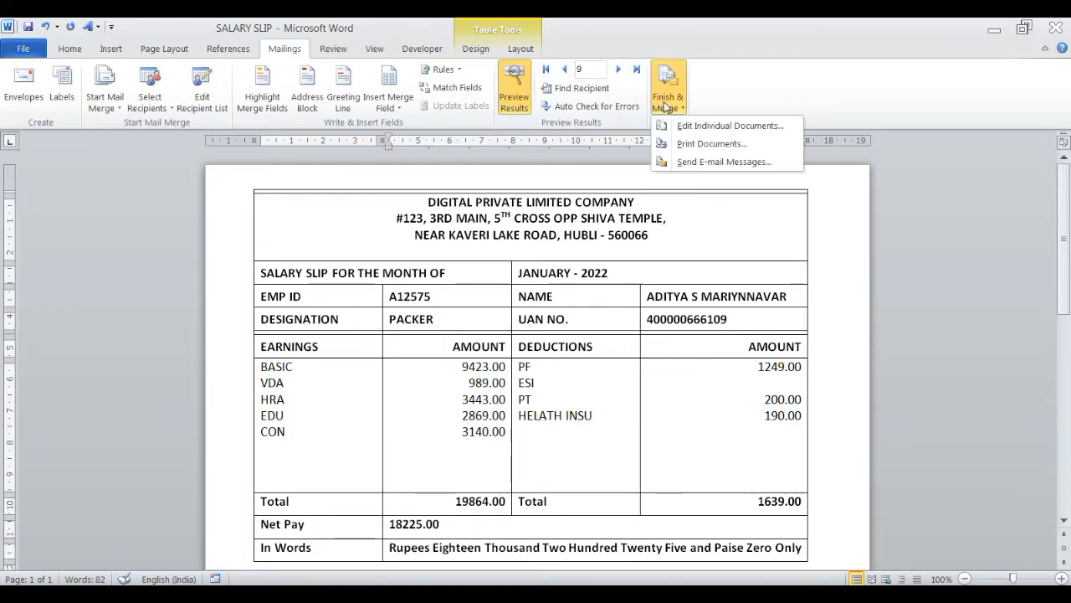
click(706, 148)
click(650, 299)
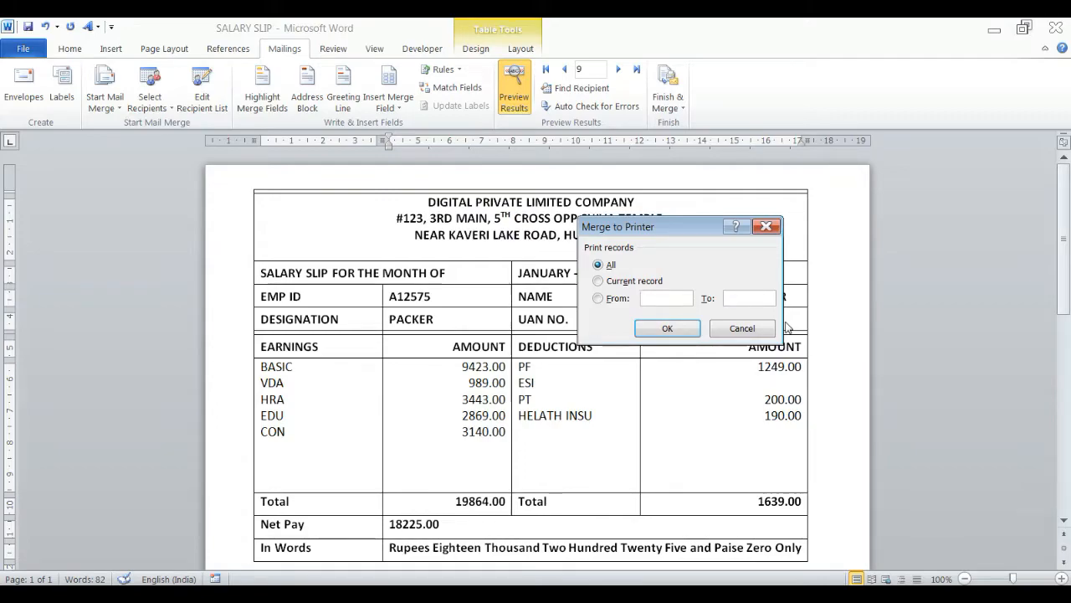
text(1)
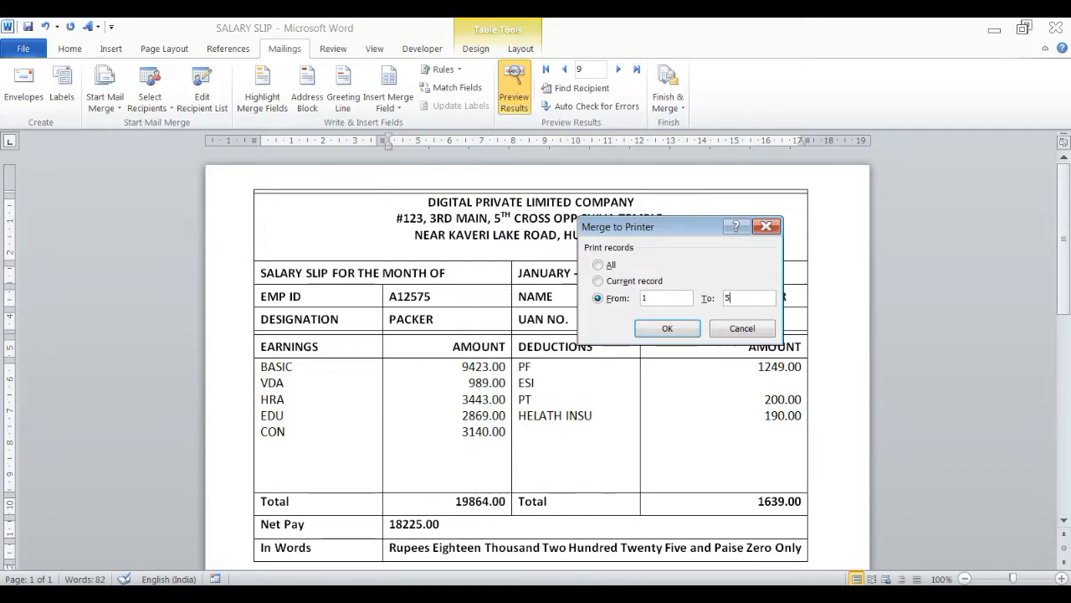
click(685, 334)
click(552, 171)
click(552, 179)
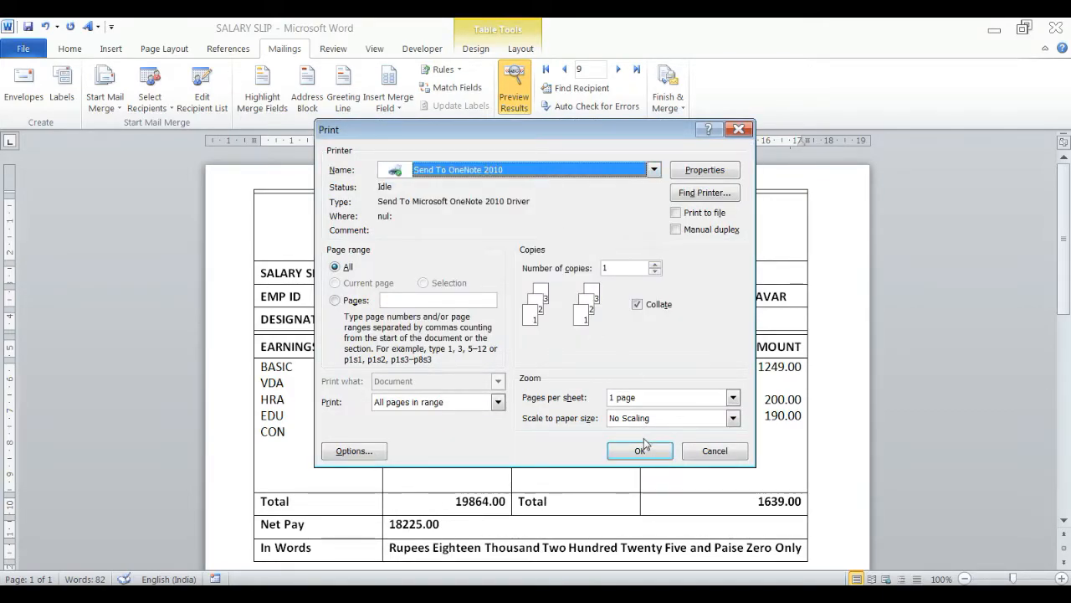
click(688, 452)
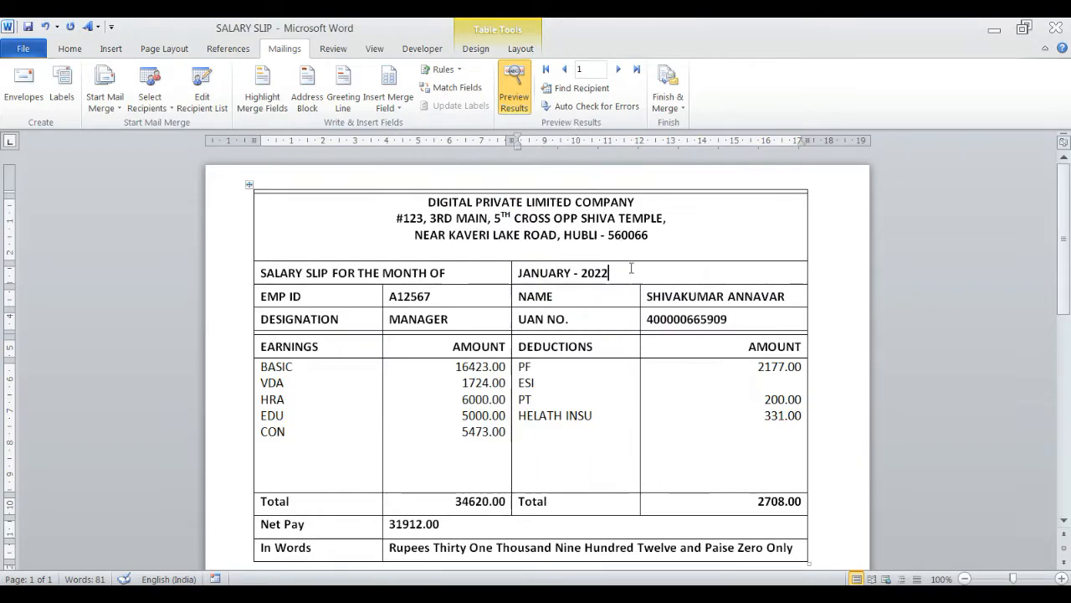
Step: Examine the first recipient's slip from the month and employee details through the BASIC, VDA, HRA, EDU and CON earnings amounts
drag(630, 274, 538, 273)
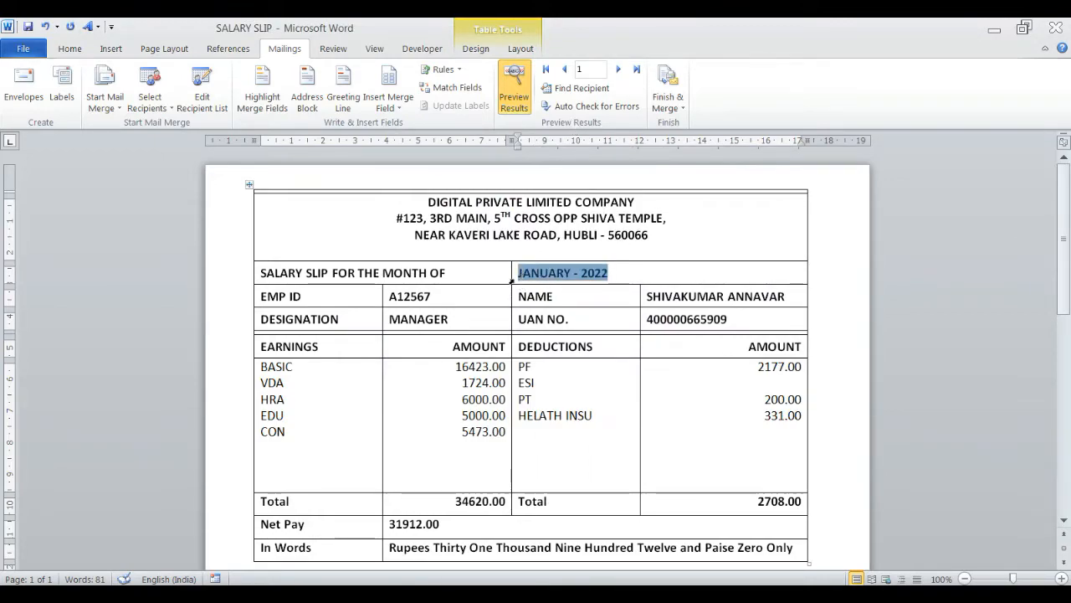
click(460, 298)
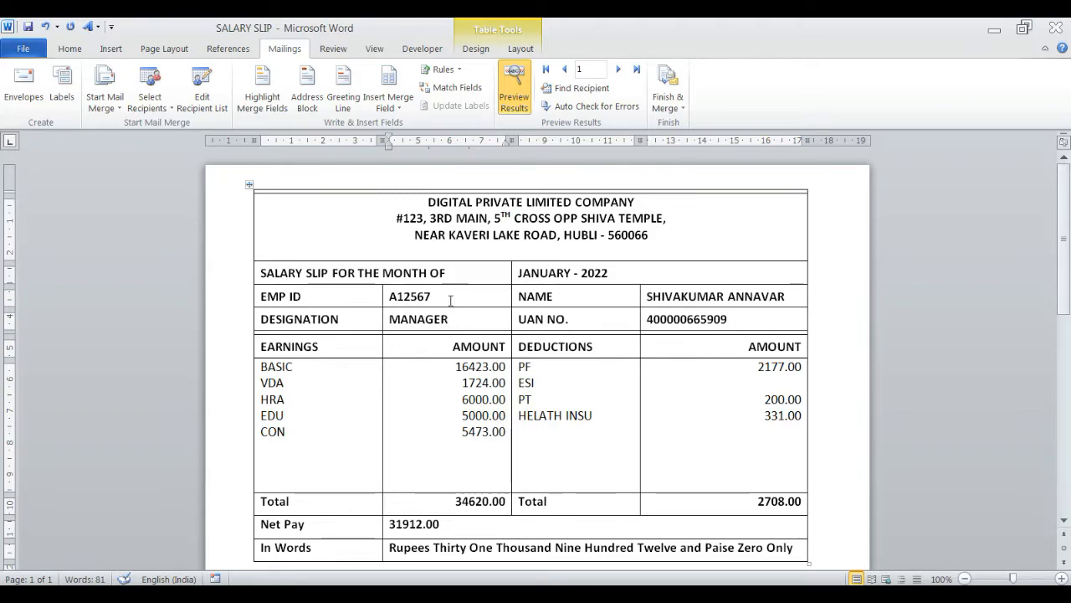
click(750, 324)
double_click(453, 372)
double_click(460, 383)
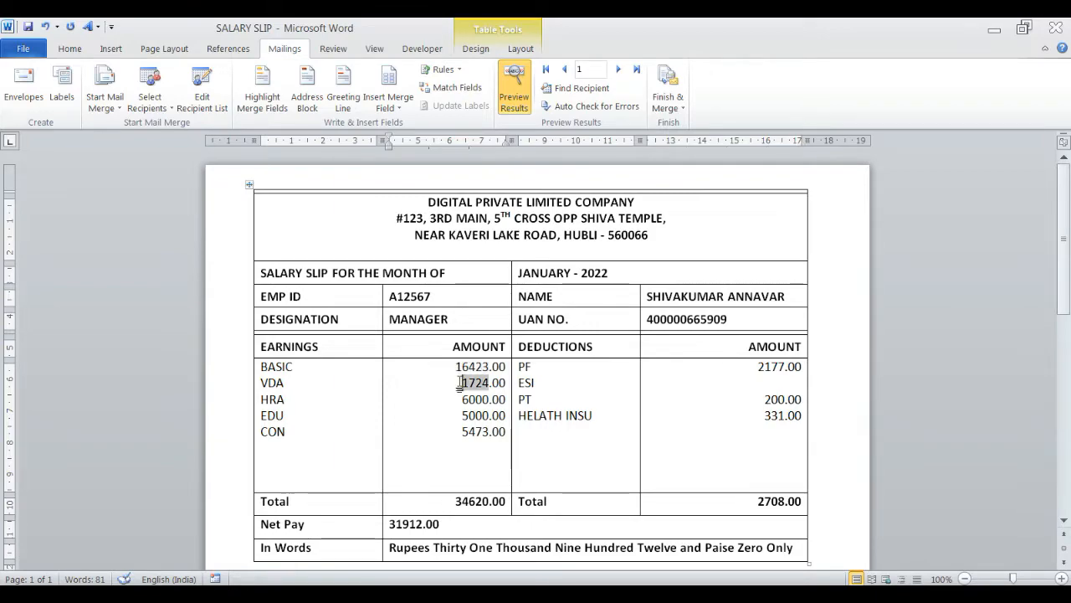
double_click(464, 400)
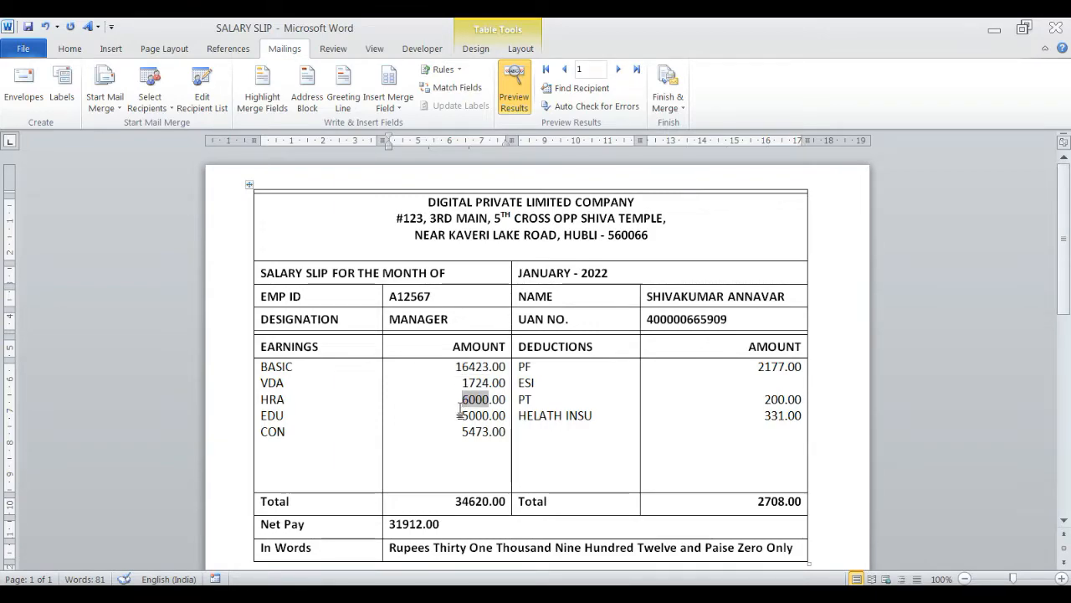
double_click(459, 415)
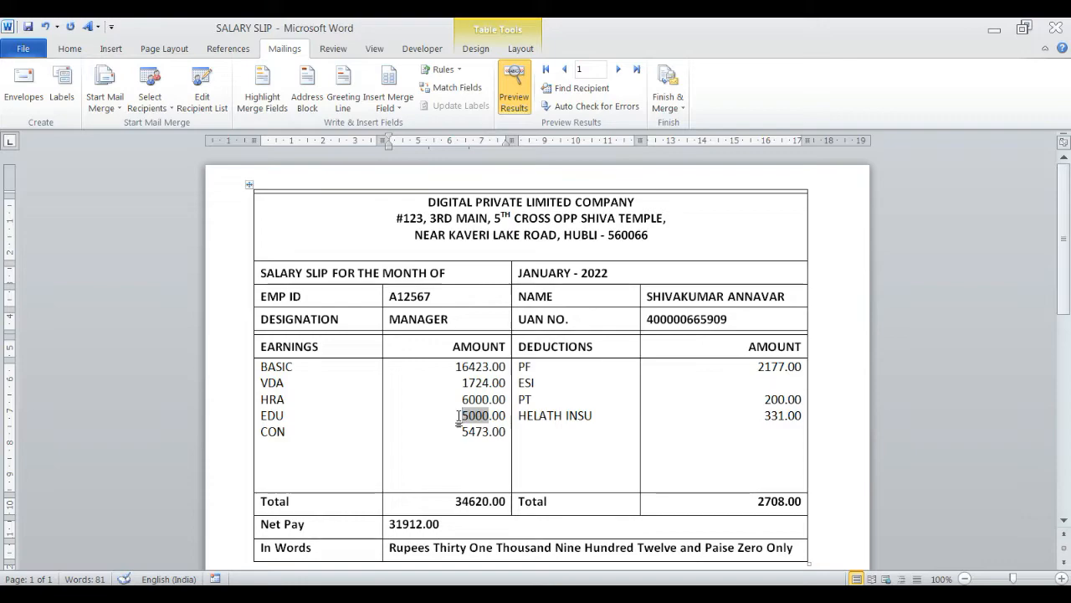
double_click(461, 432)
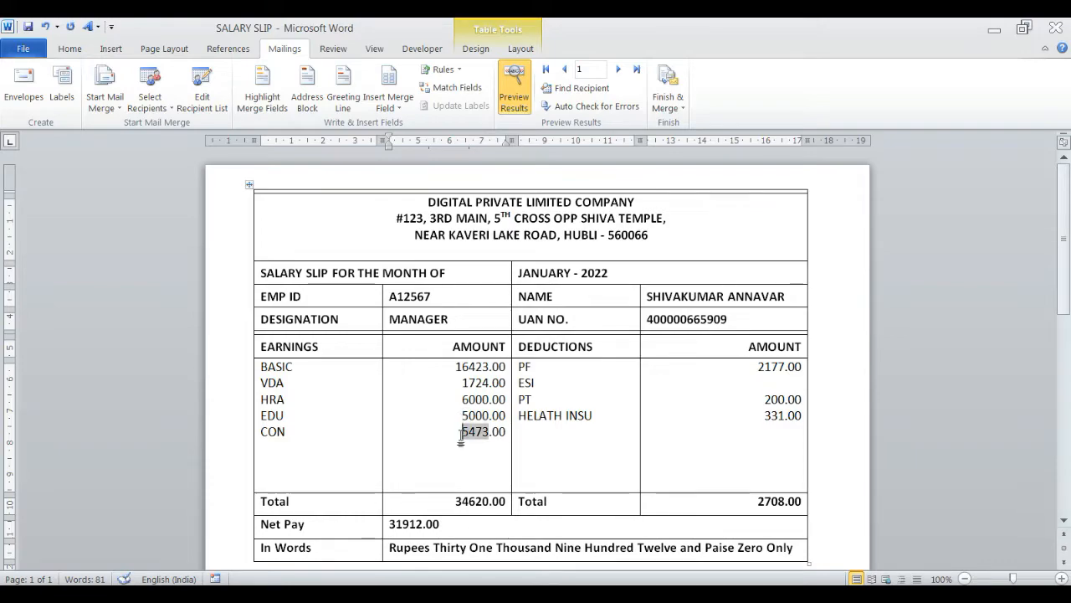
Step: Examine the slip's PF, PT and HELATH INSU deductions, both totals, the Net Pay amount and the In Words line
double_click(734, 371)
double_click(727, 400)
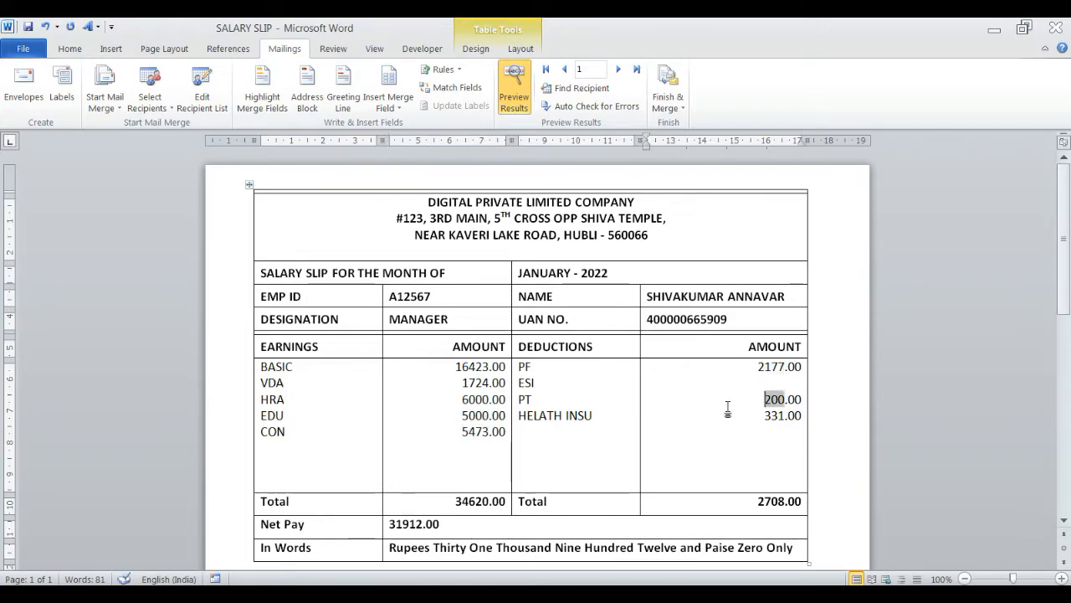
double_click(720, 416)
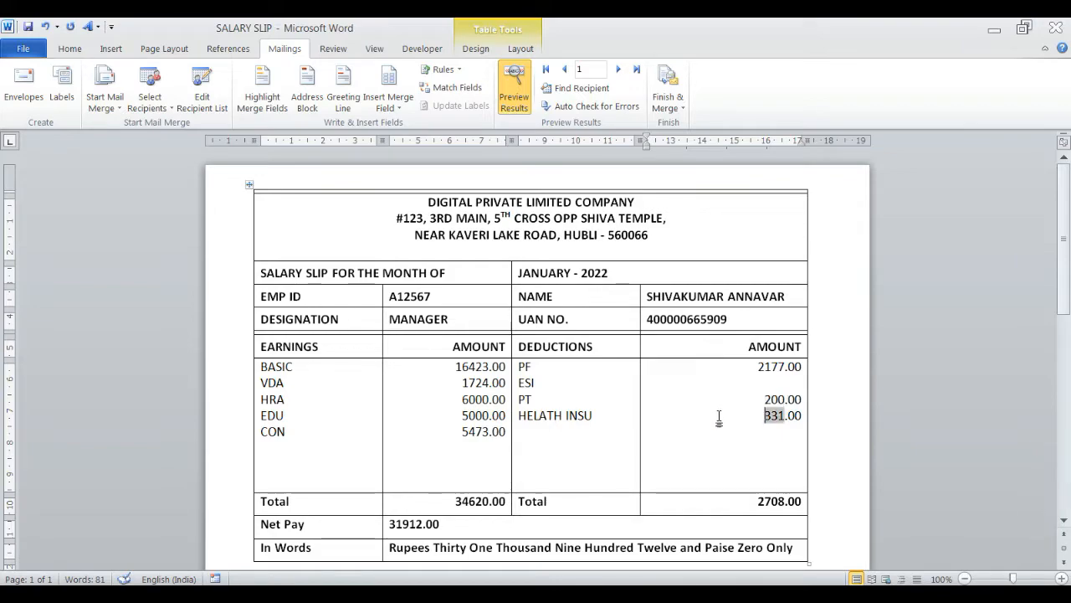
double_click(470, 501)
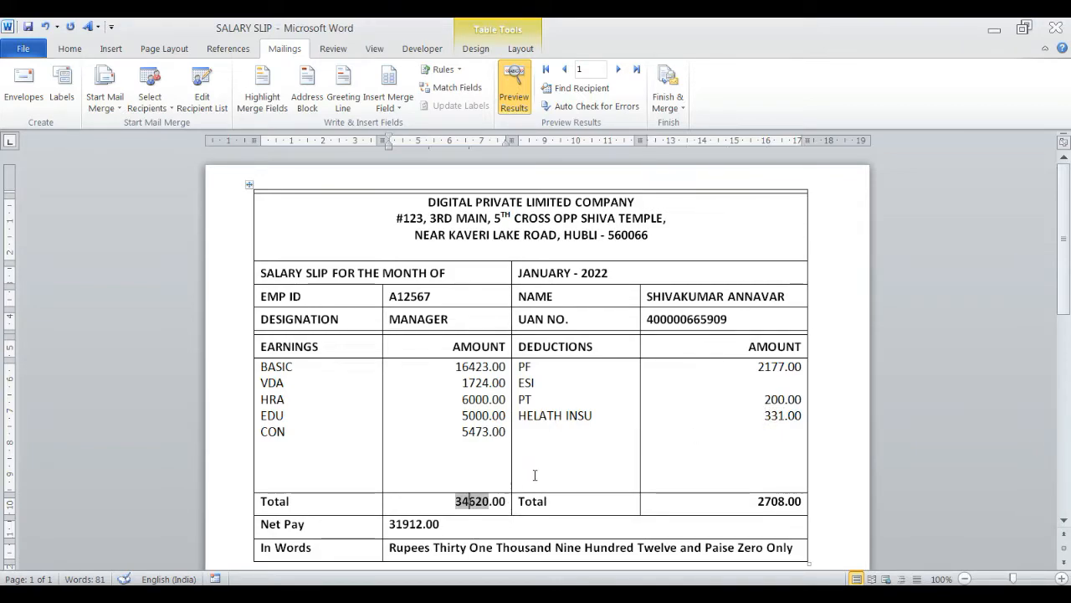
double_click(730, 502)
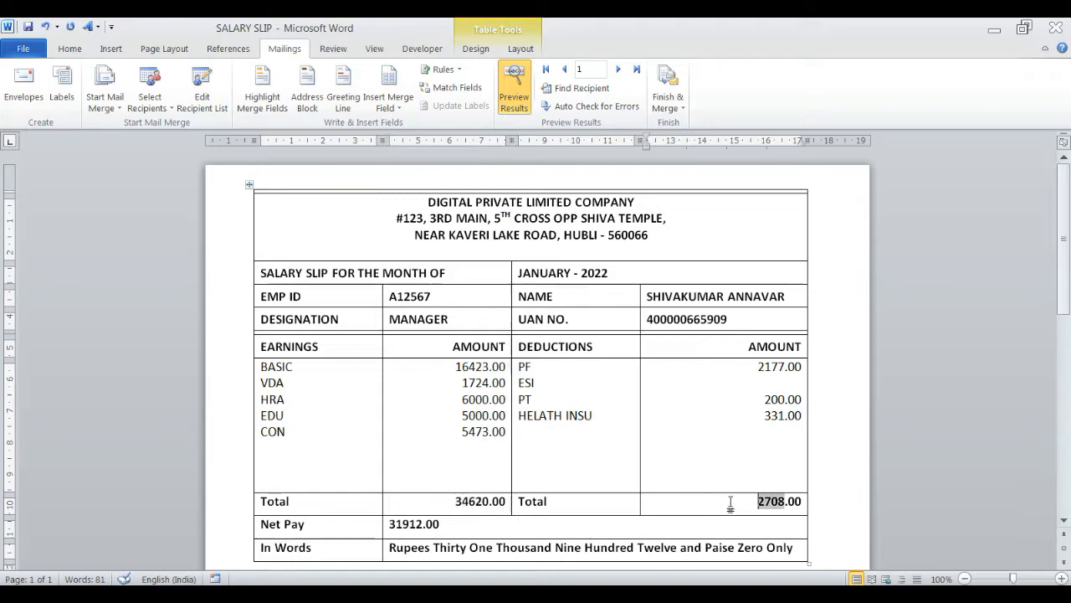
click(496, 523)
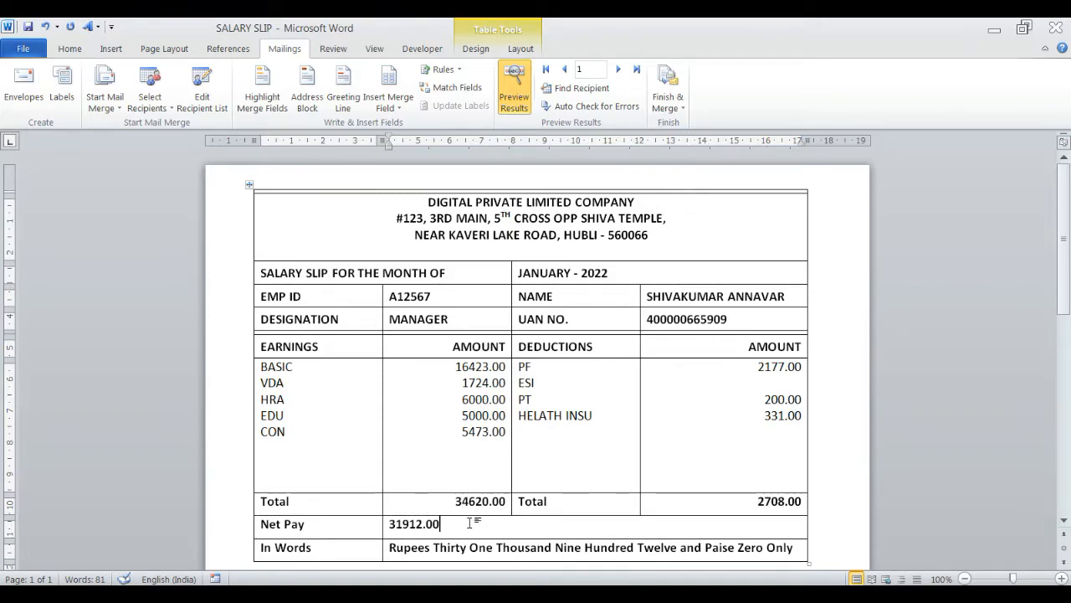
click(386, 550)
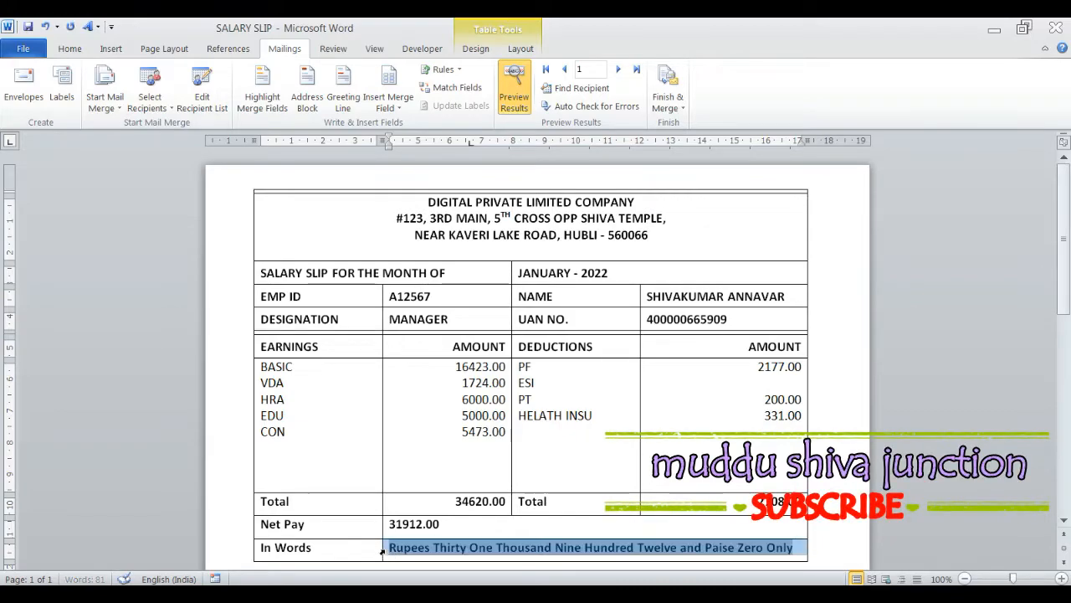
click(676, 457)
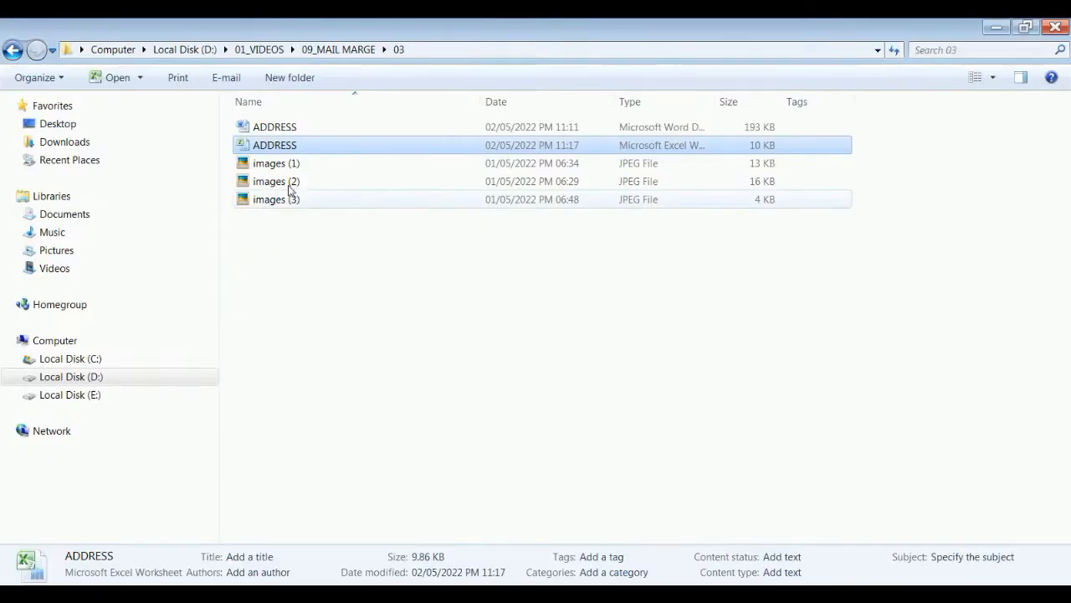
Step: Open the ADDRESS Word document in folder 03 and start the step-by-step mail merge wizard for letters, using the current document
double_click(276, 127)
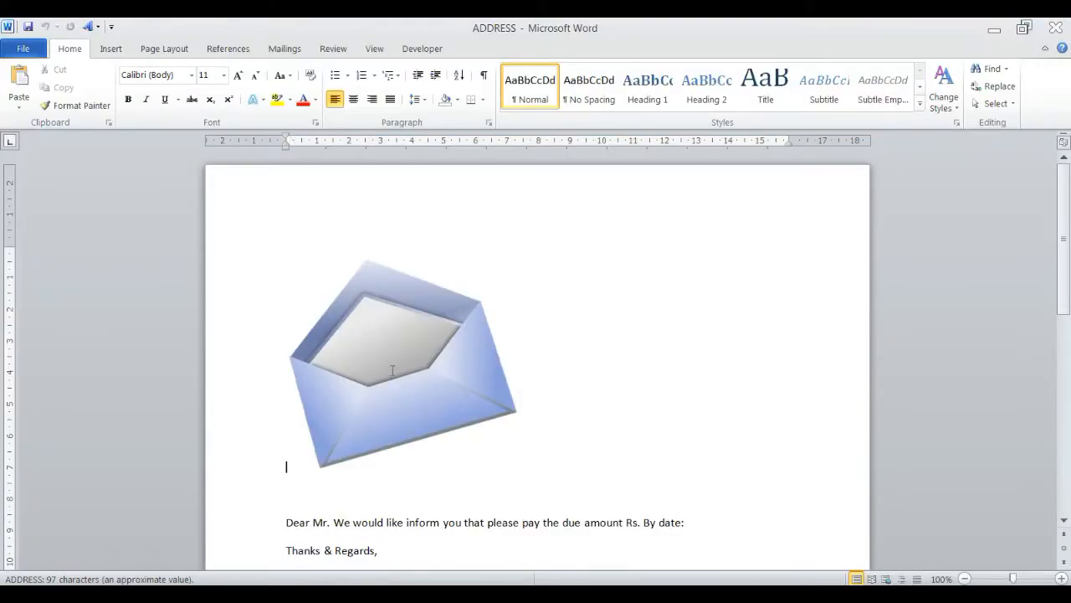
click(391, 395)
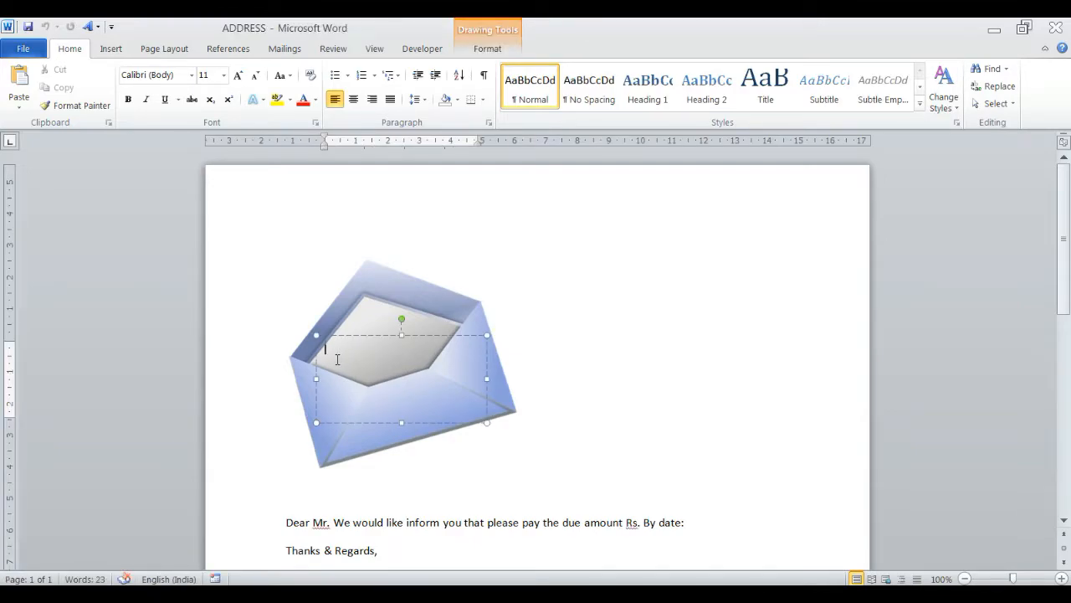
click(285, 48)
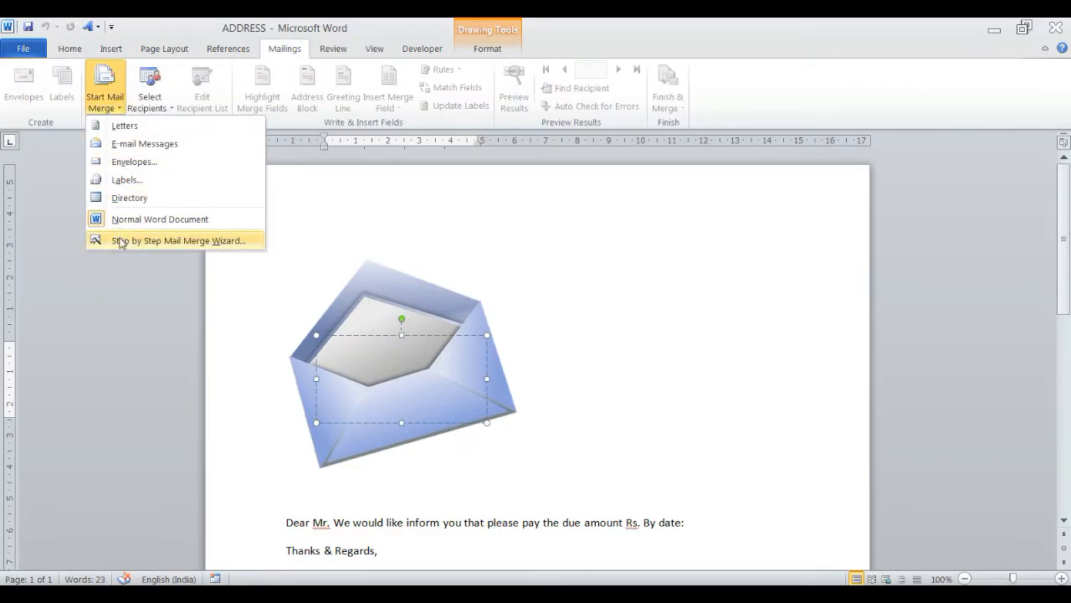
click(121, 242)
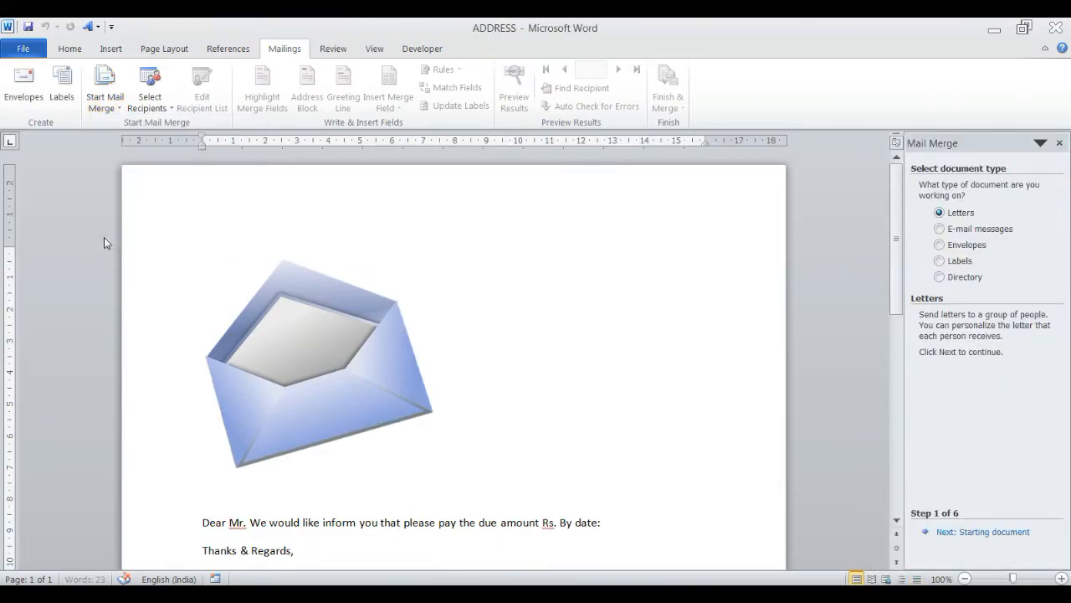
click(981, 534)
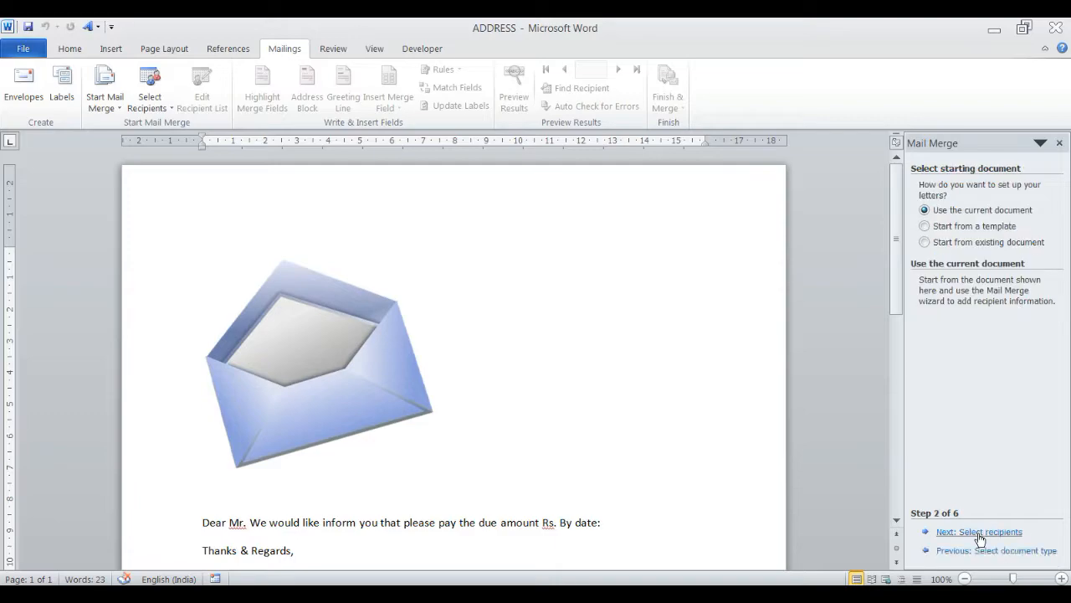
click(981, 534)
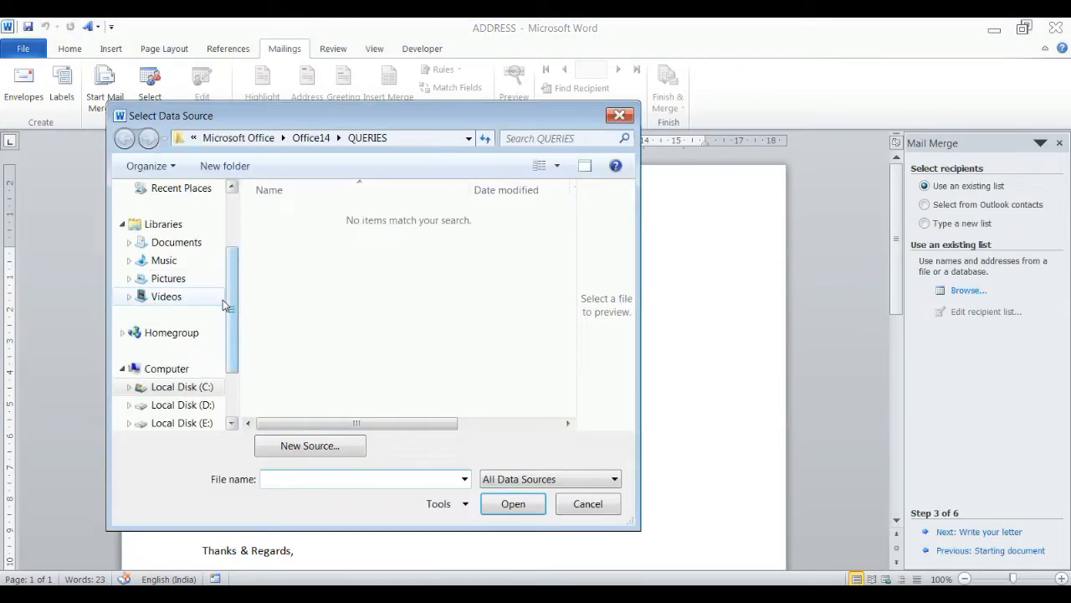
Step: Use Sheet1$ of the ADDRESS Excel workbook in D: > 01_VIDEOS > 09_MAIL MARGE > 03 as the recipient list, keeping all recipients
drag(228, 306, 228, 311)
click(182, 387)
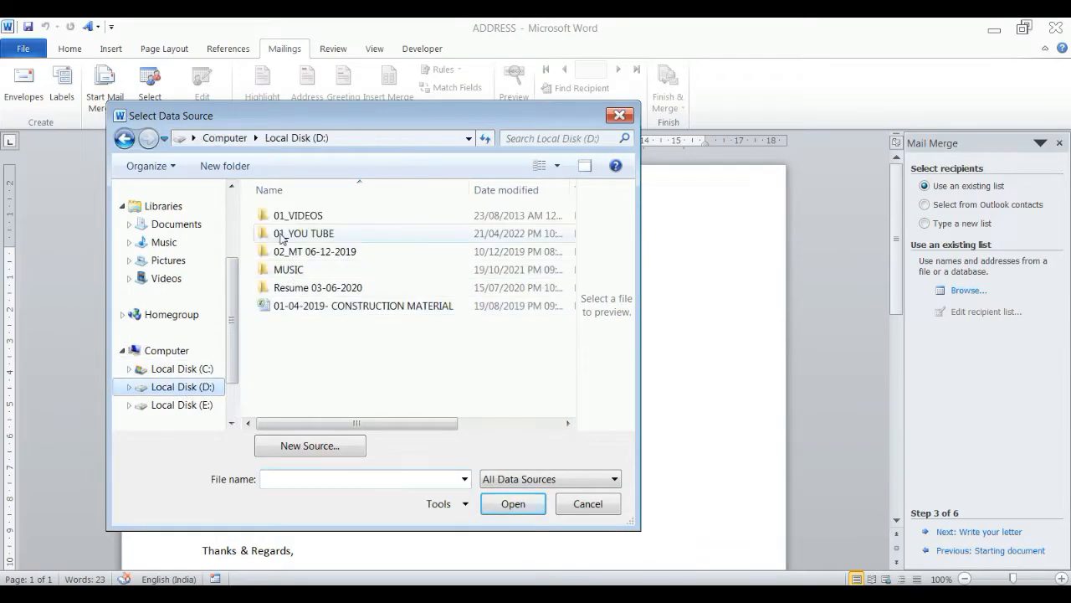
double_click(286, 218)
scroll(406, 360, down, 4)
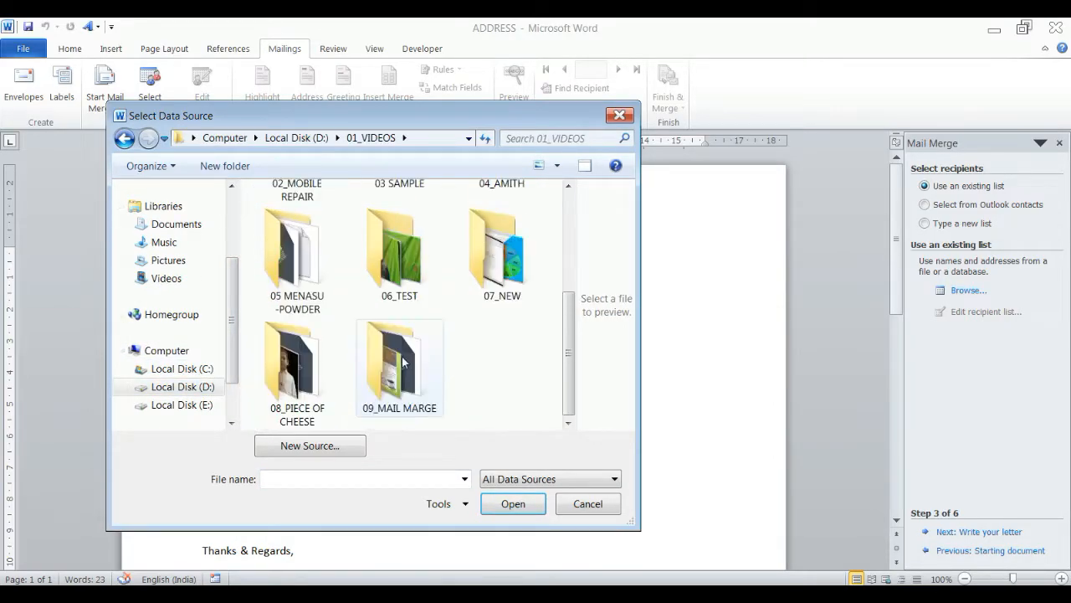
double_click(402, 393)
double_click(282, 251)
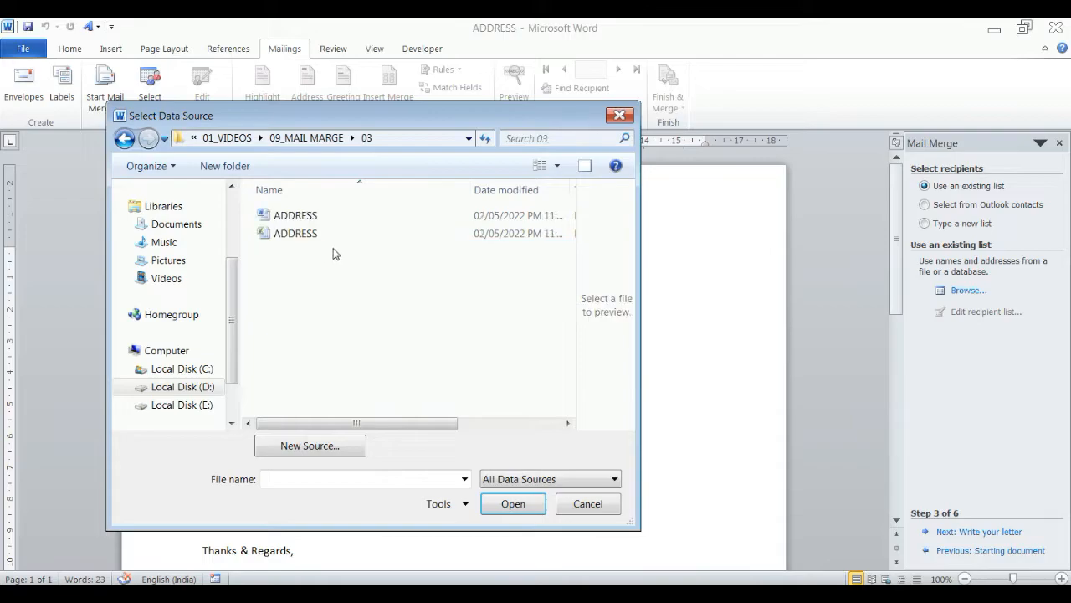
double_click(312, 234)
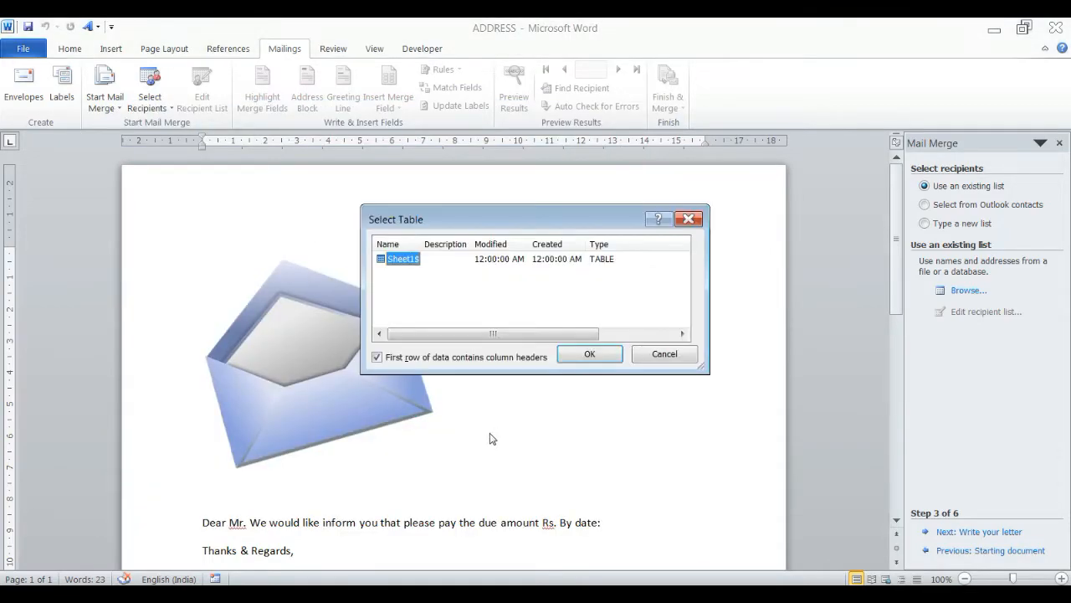
click(582, 349)
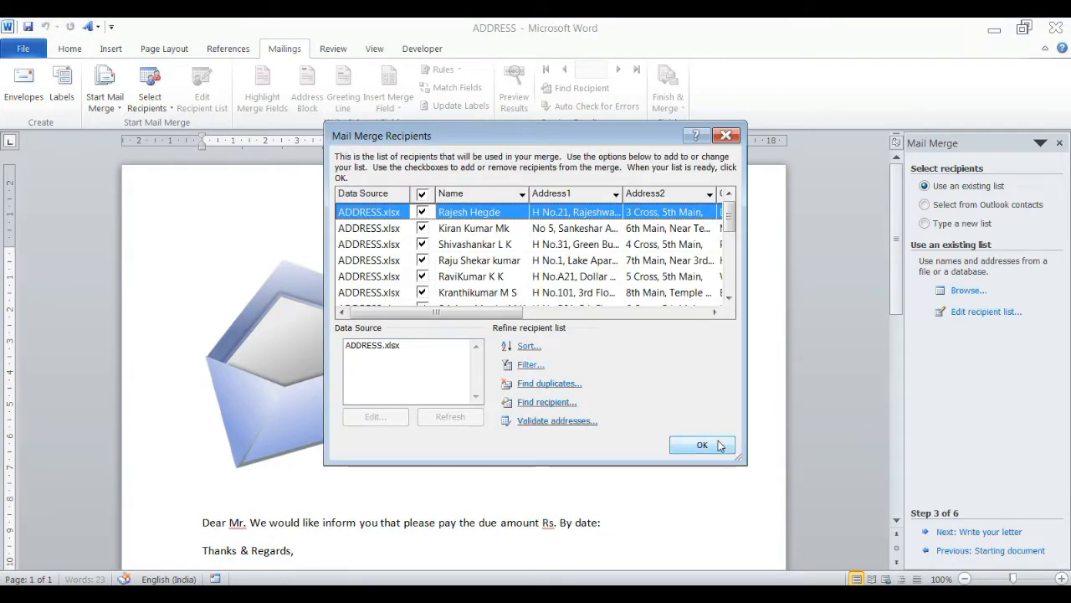
click(702, 444)
Step: Advance the mail merge wizard past writing the letter to the letter preview stage and close the wizard
click(981, 532)
click(981, 532)
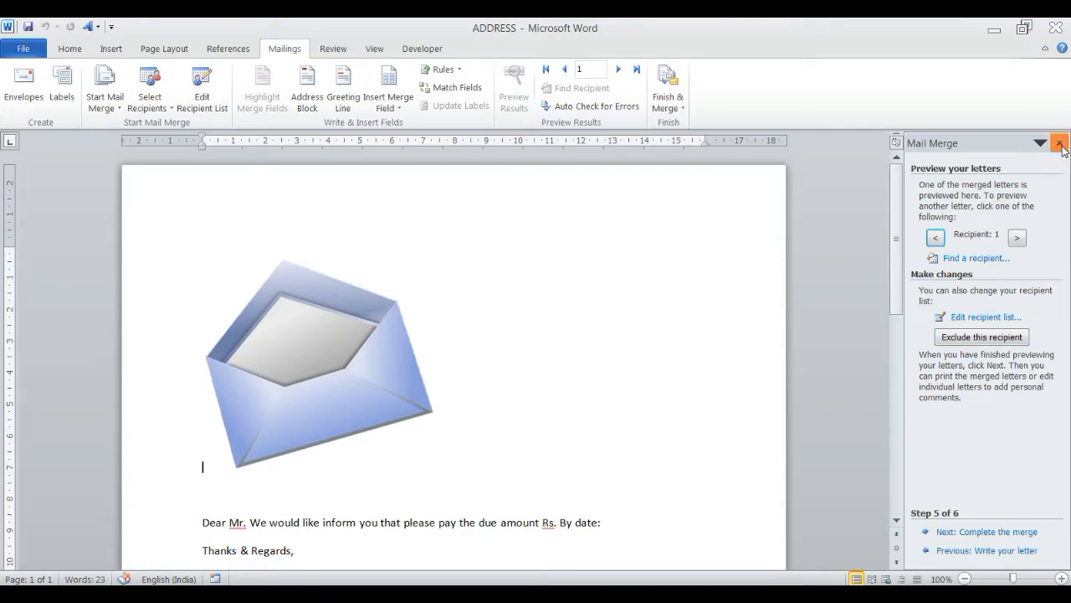
click(1059, 144)
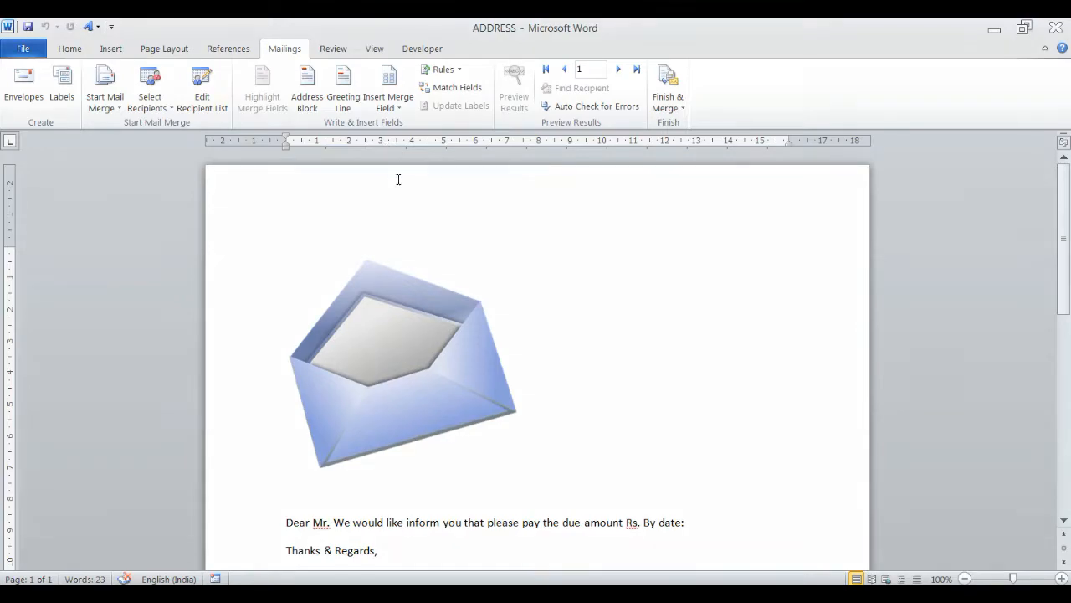
Step: Enter "To," in the text box on the envelope picture and start a new line below it
click(348, 397)
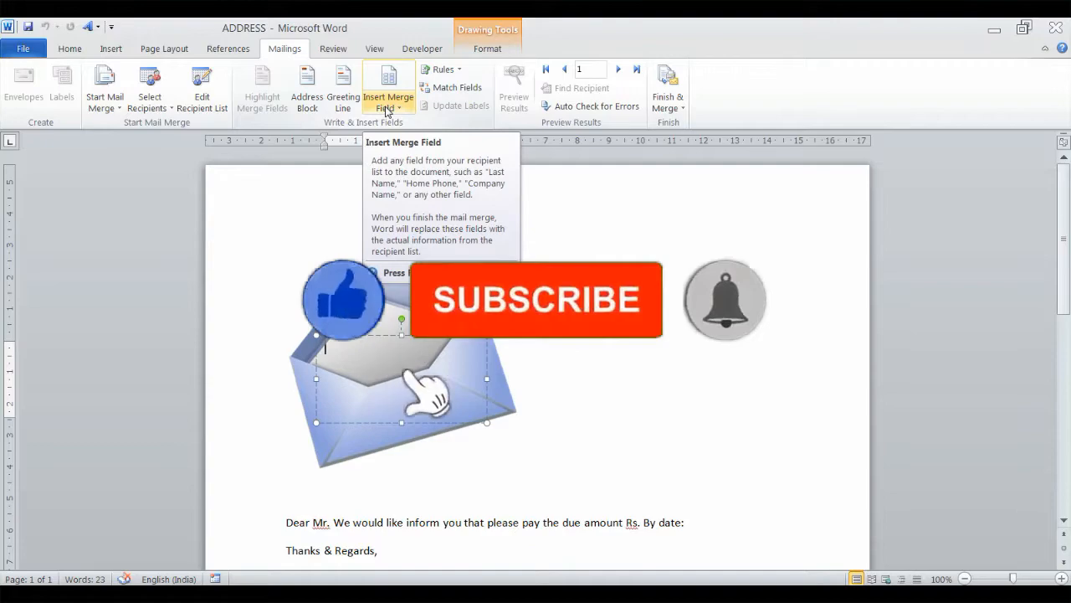
text(T)
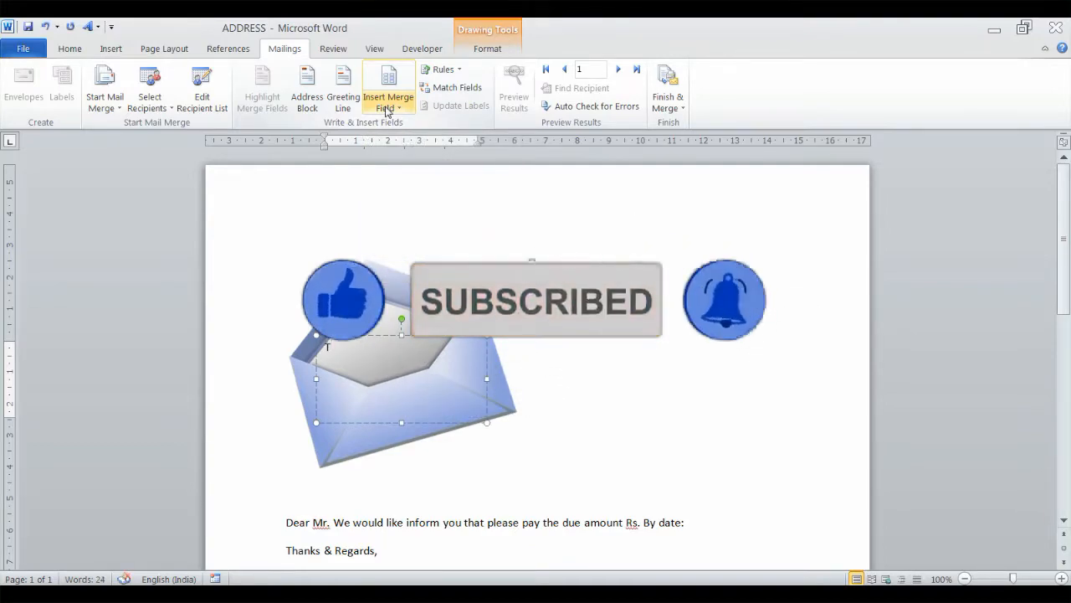
text(o,)
key(Return)
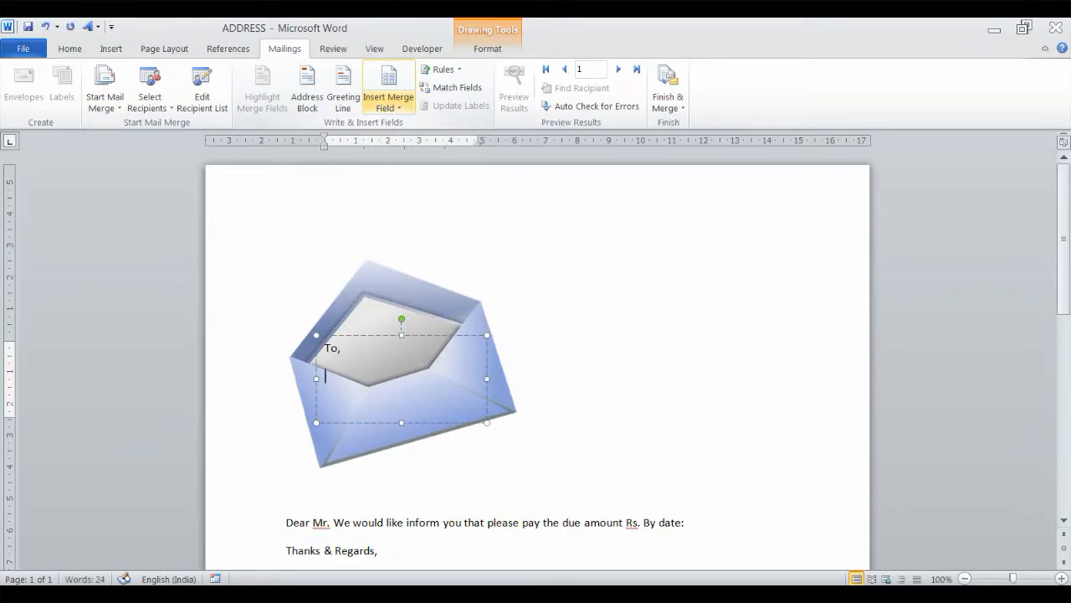
Step: Insert the Name merge field under "To," and the Address1 merge field on the line below it
click(392, 111)
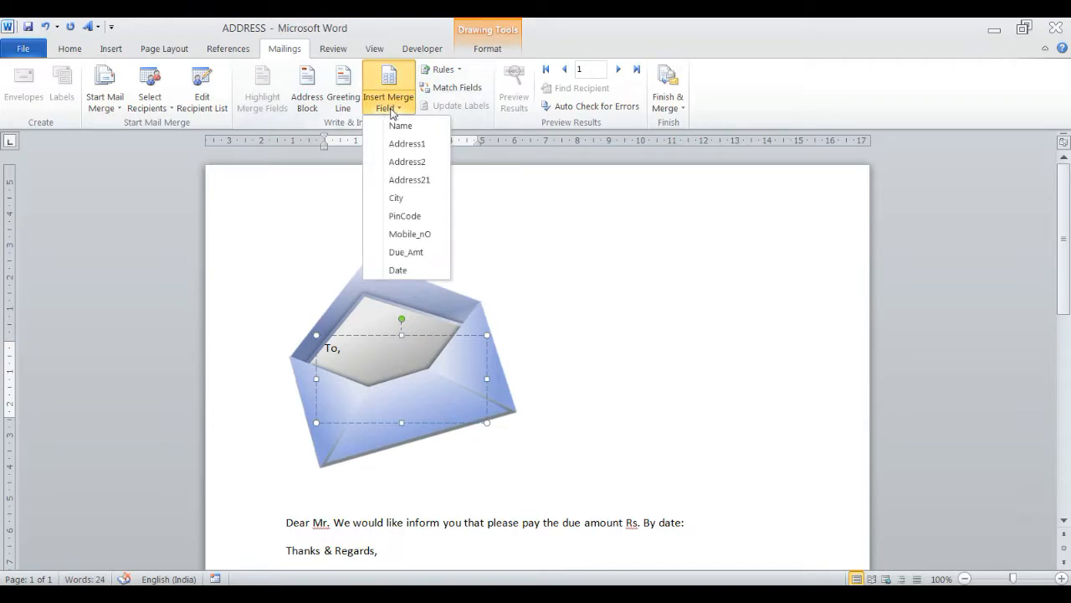
click(402, 125)
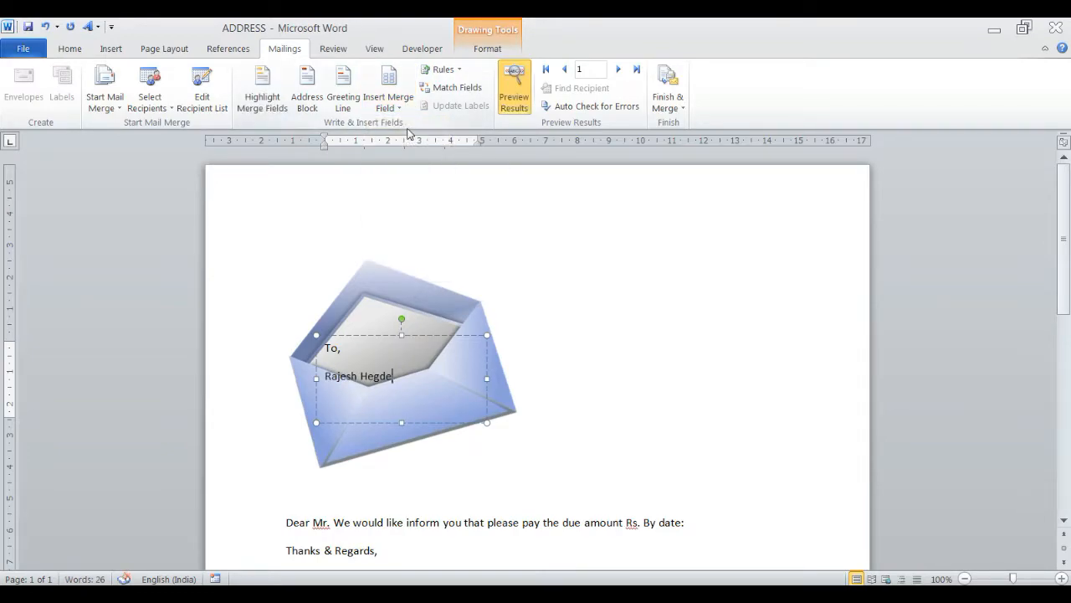
click(389, 107)
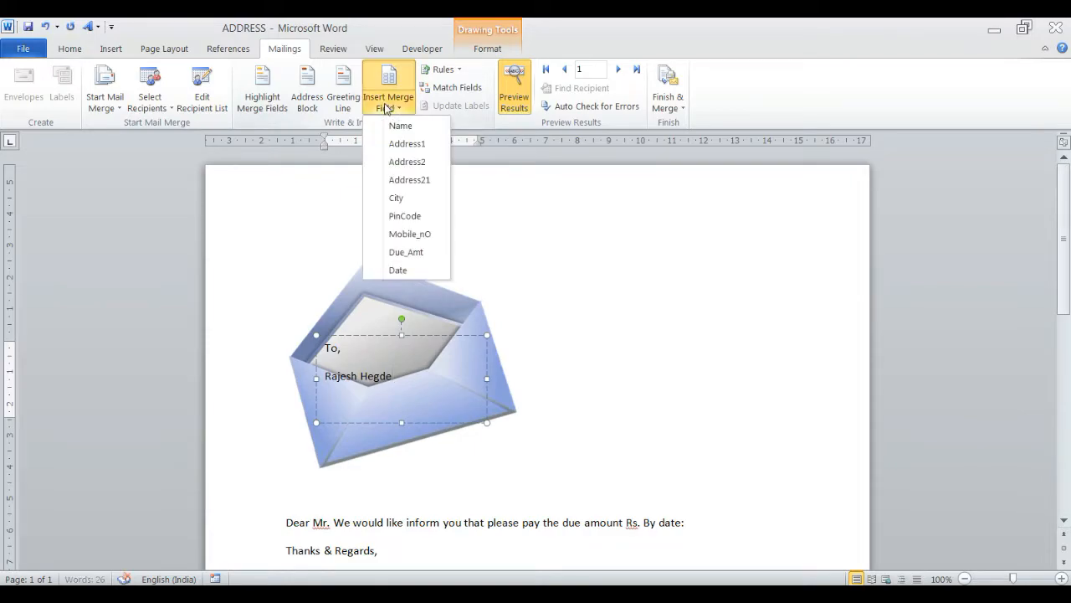
click(402, 144)
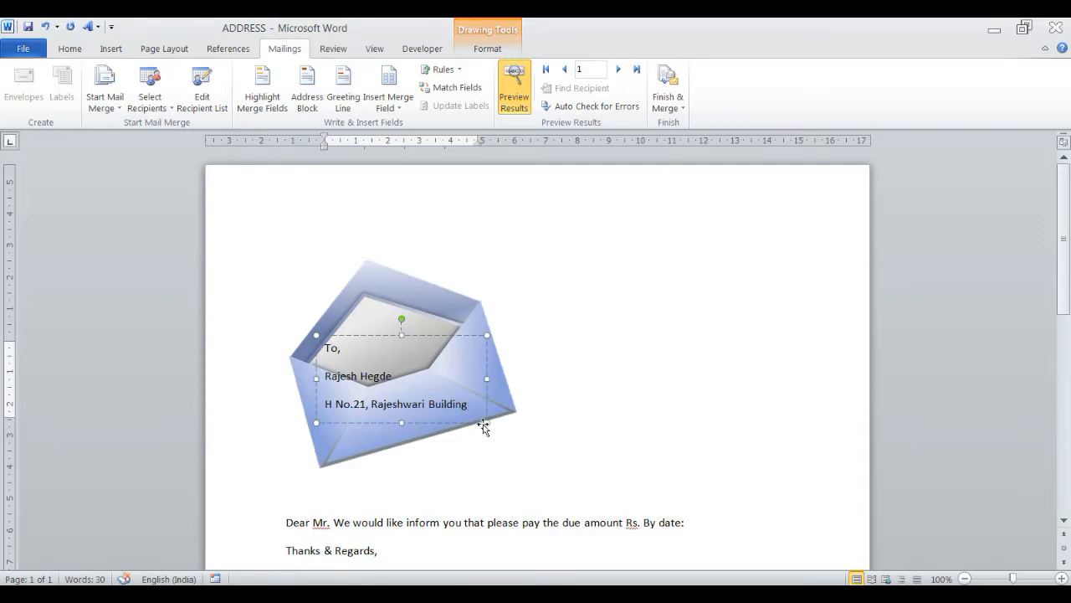
Step: Enlarge the text box on the envelope and start a new line under the Address1 field for another merge field
drag(488, 425, 545, 471)
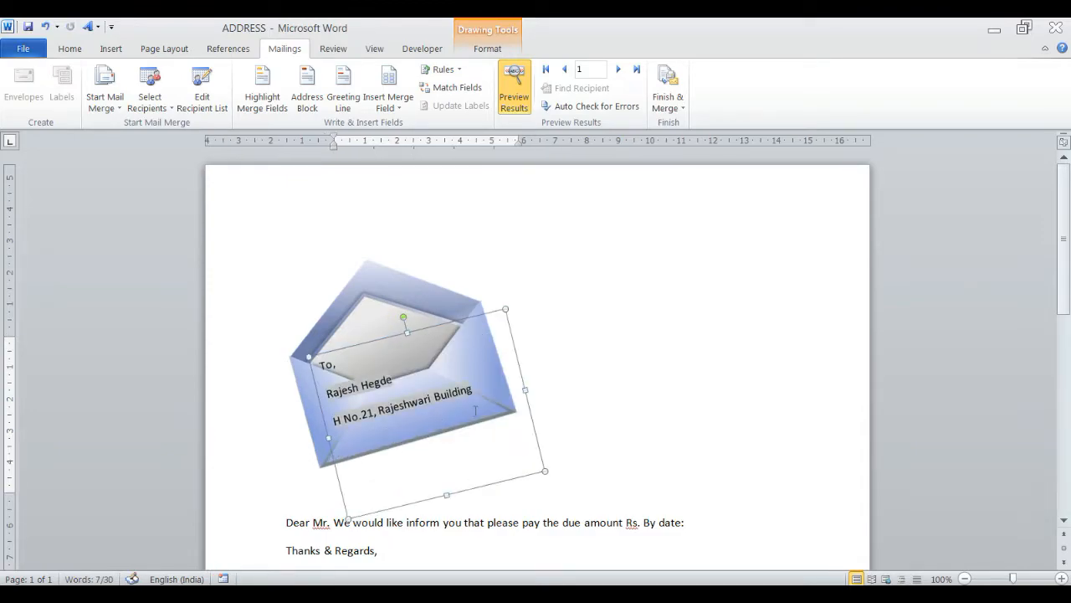
click(483, 397)
key(Return)
click(388, 103)
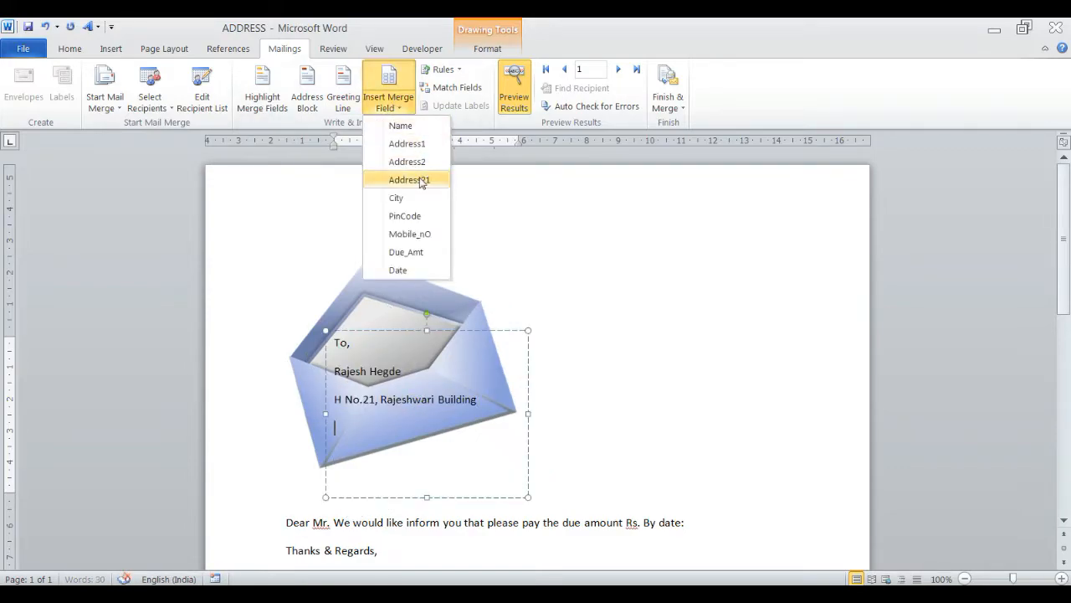